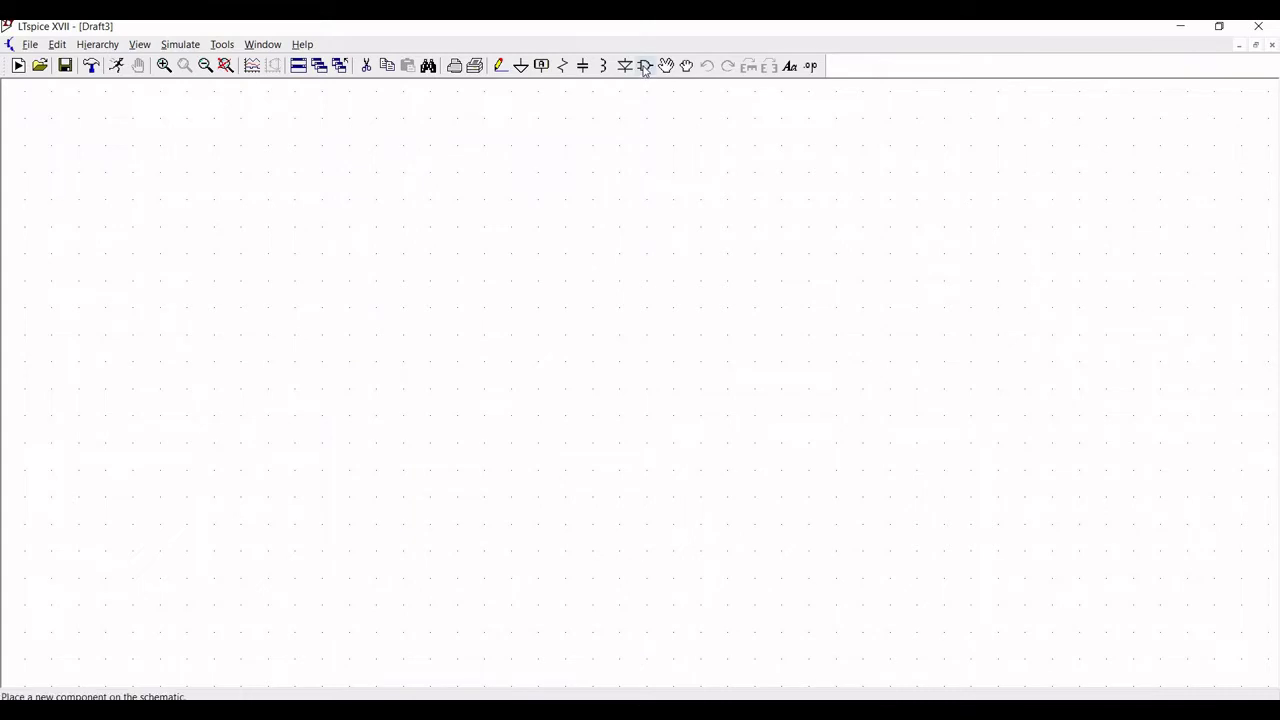
- Pick the LM741 op-amp from the OpAmps folder of the component library
click(645, 66)
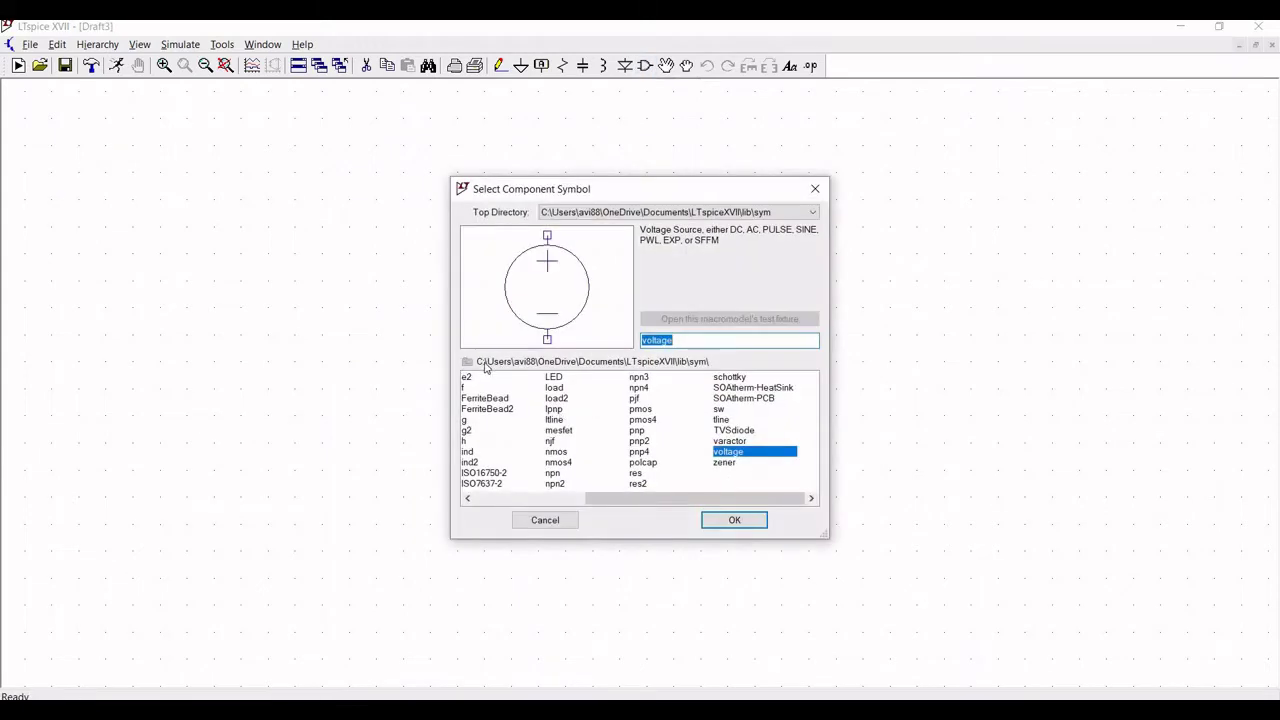
scroll(476, 487, up, 5)
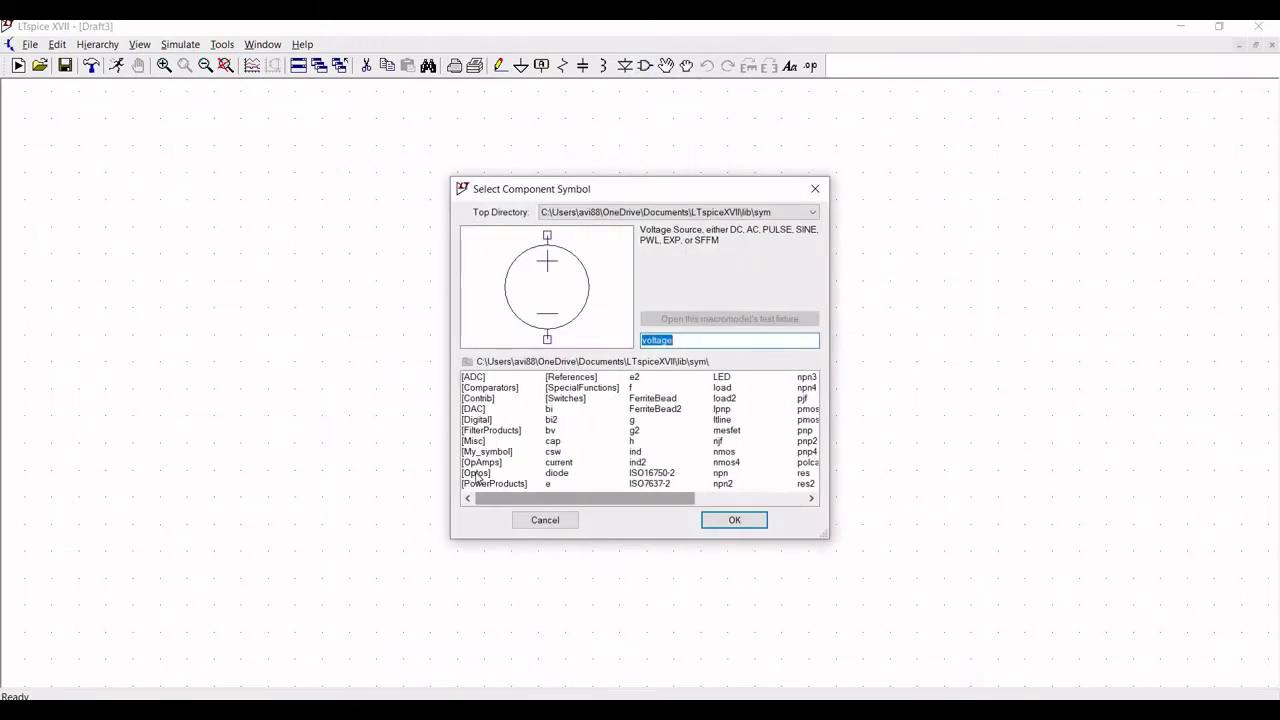
double_click(478, 462)
scroll(583, 505, right, 6)
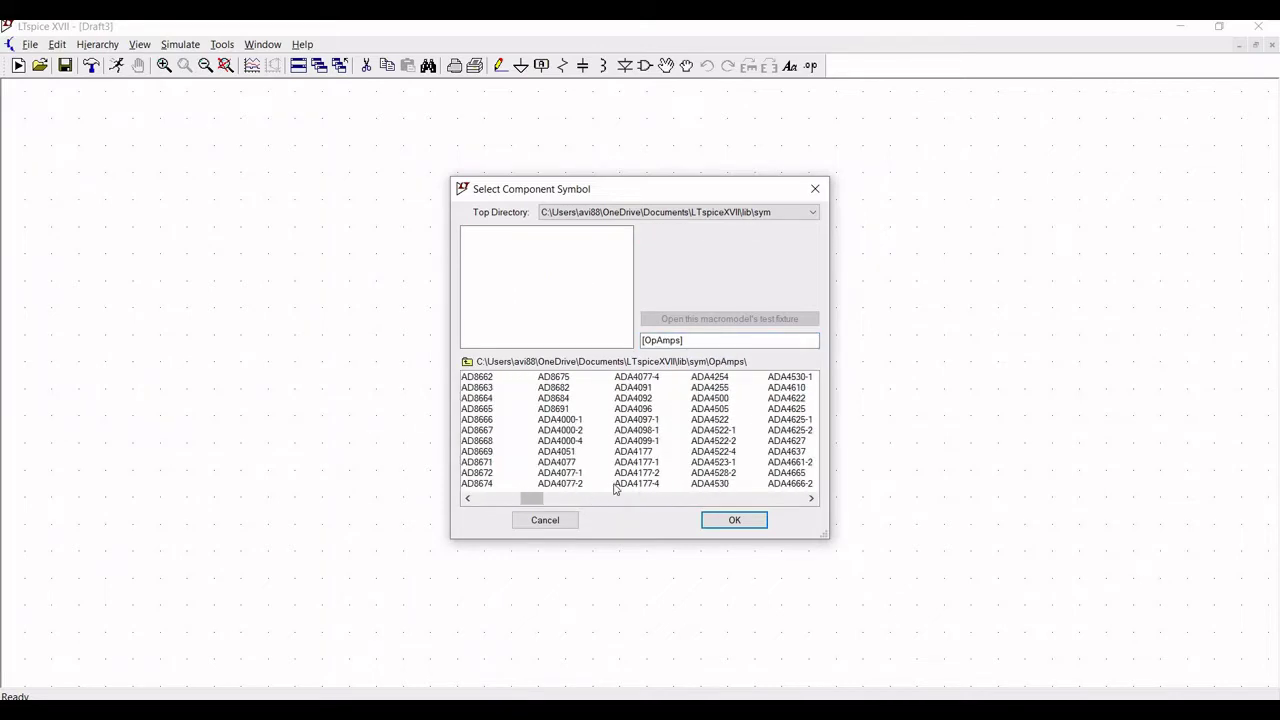
scroll(617, 486, right, 4)
click(628, 472)
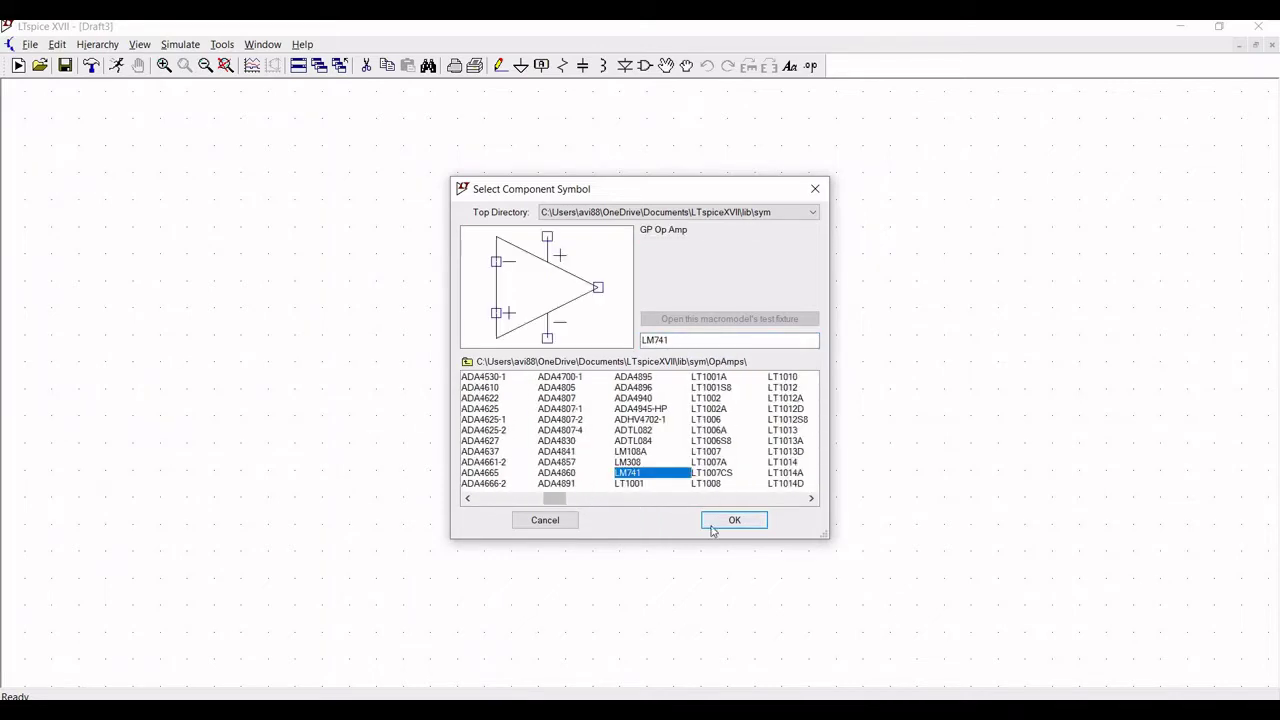
click(718, 522)
click(718, 522)
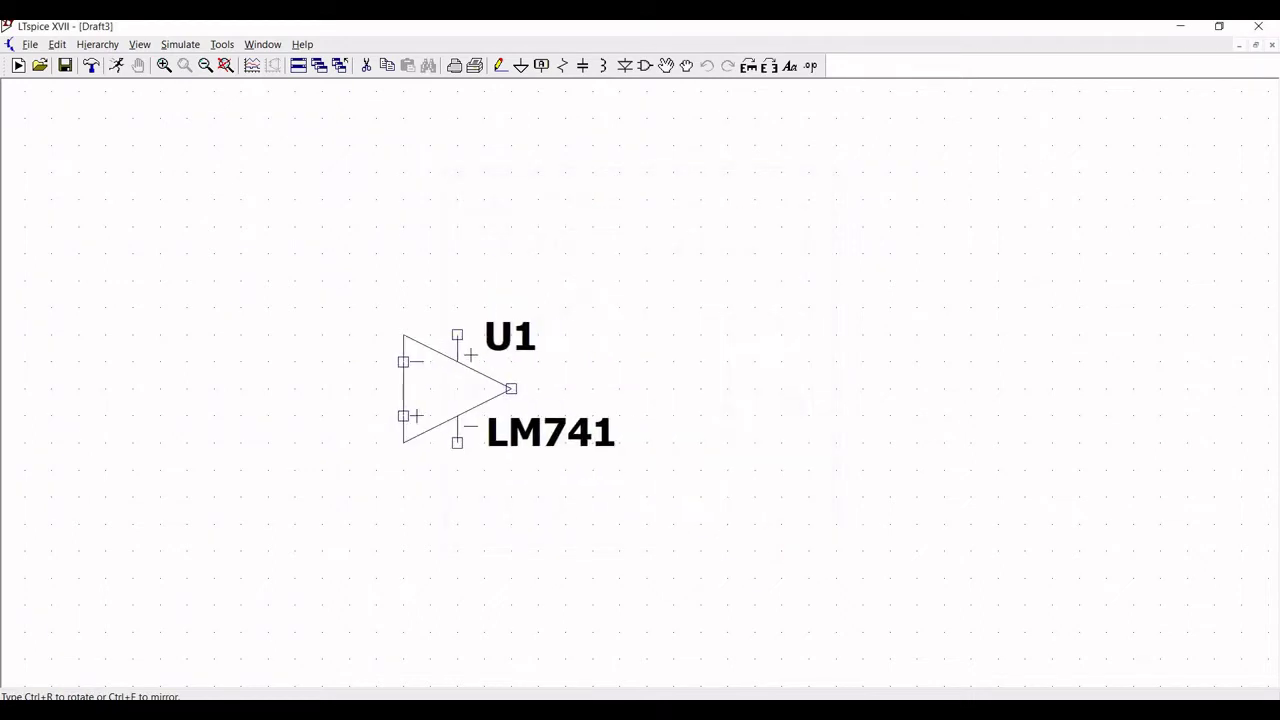
- Rotate and mirror the LM741, then place U1 and U2 side by side
key(ctrl+r)
key(ctrl+r)
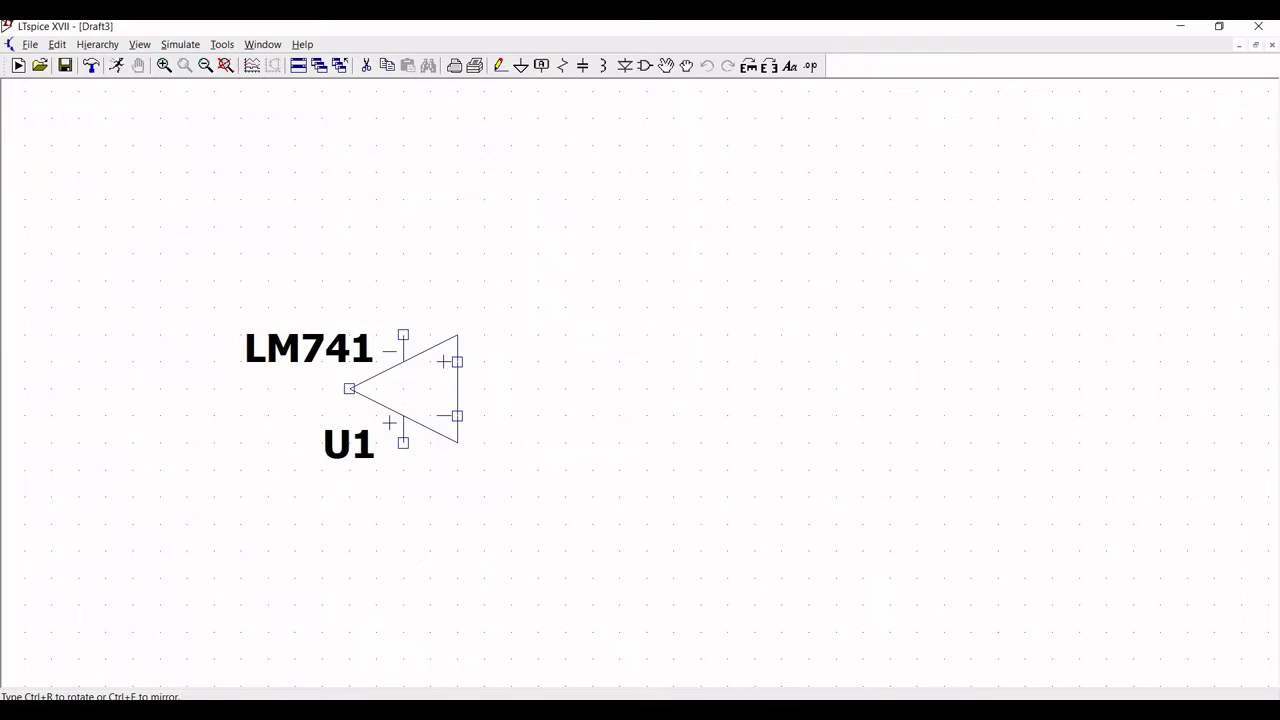
key(ctrl+e)
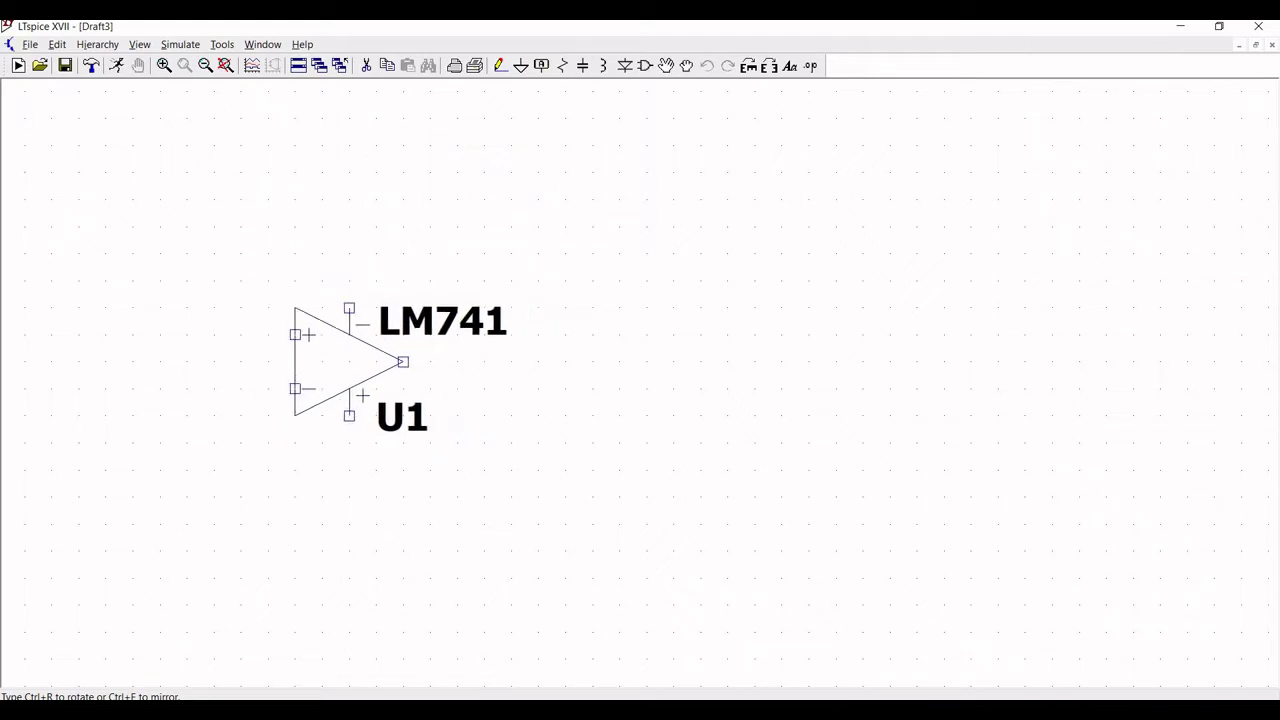
click(345, 361)
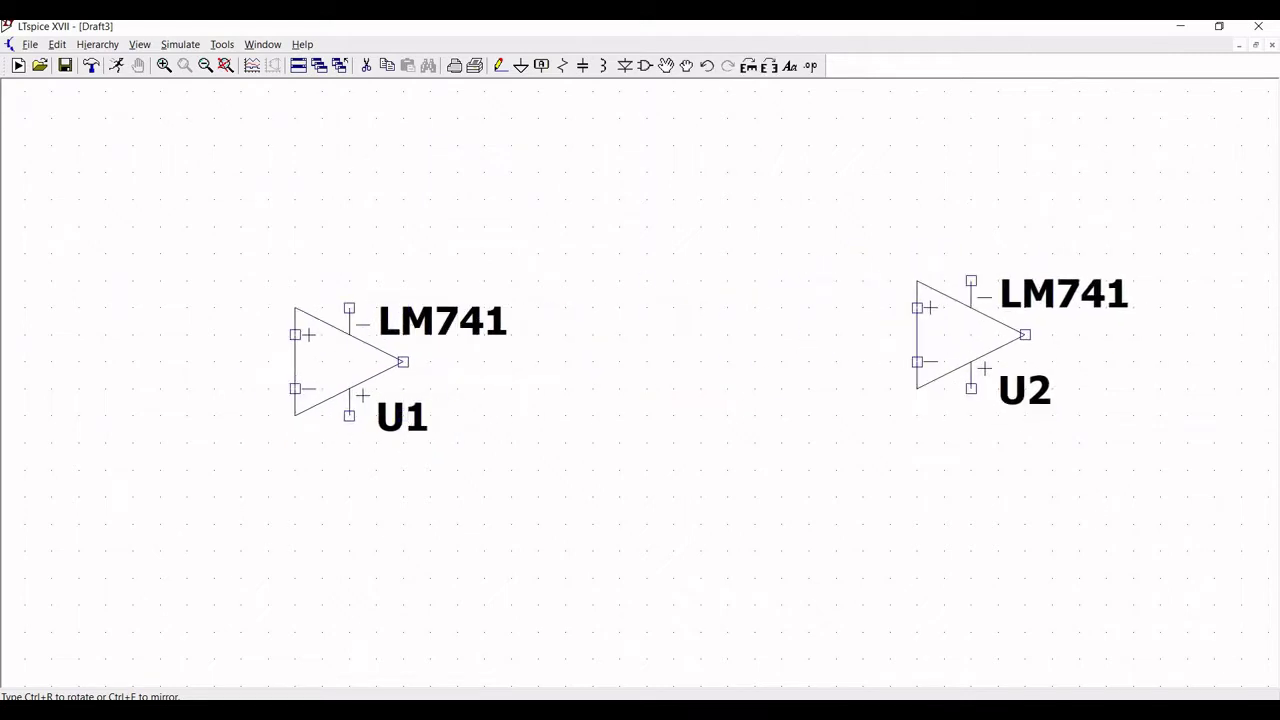
click(994, 334)
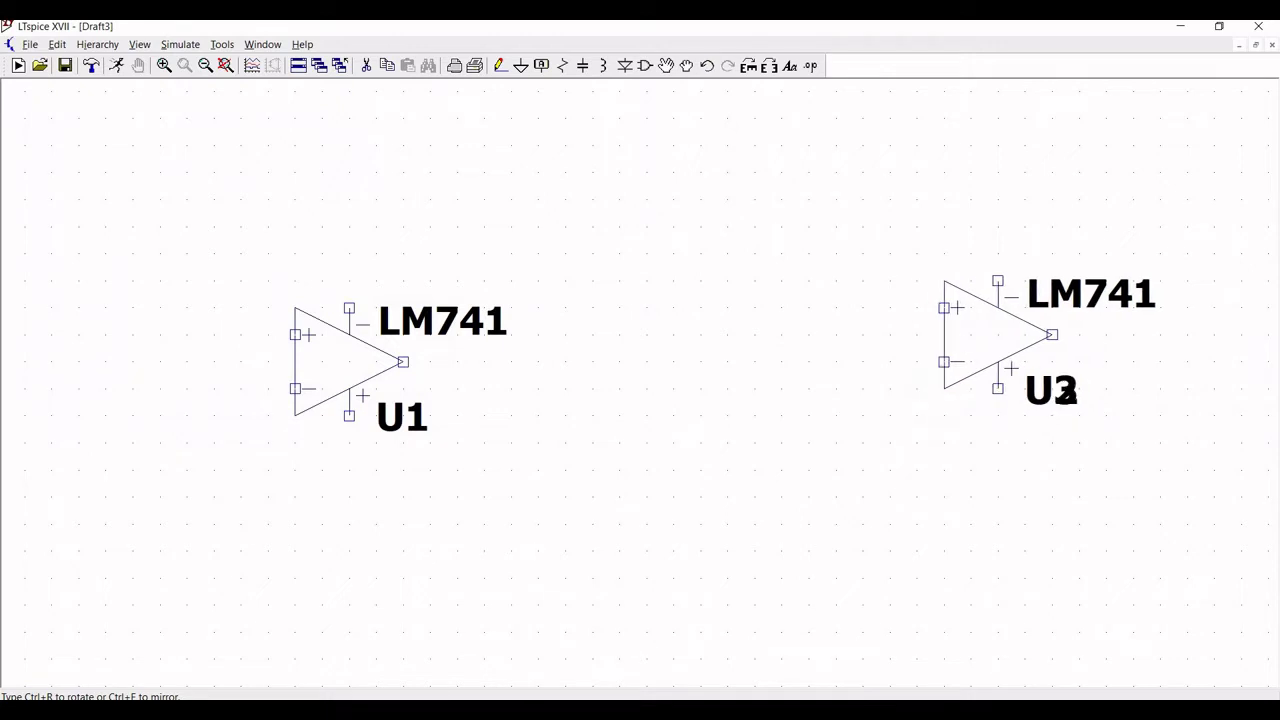
key(Escape)
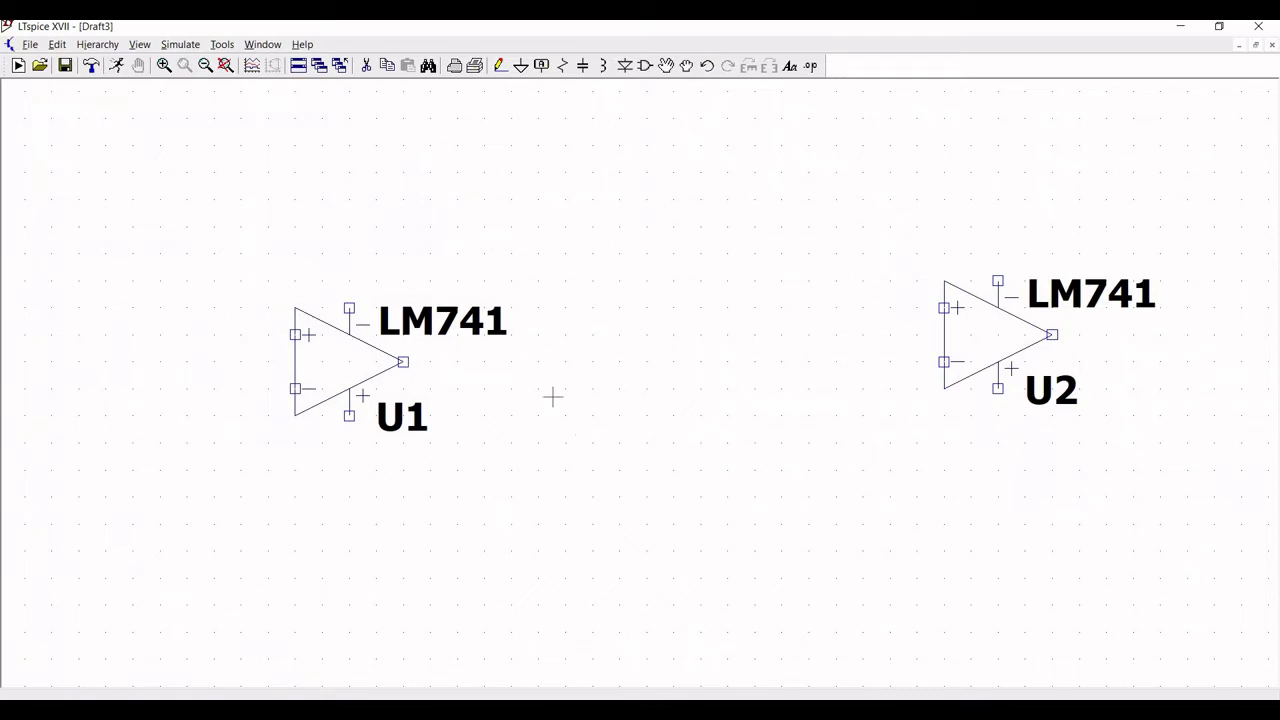
- Place horizontal resistors R1 left of U1 and R2 below U1
click(561, 66)
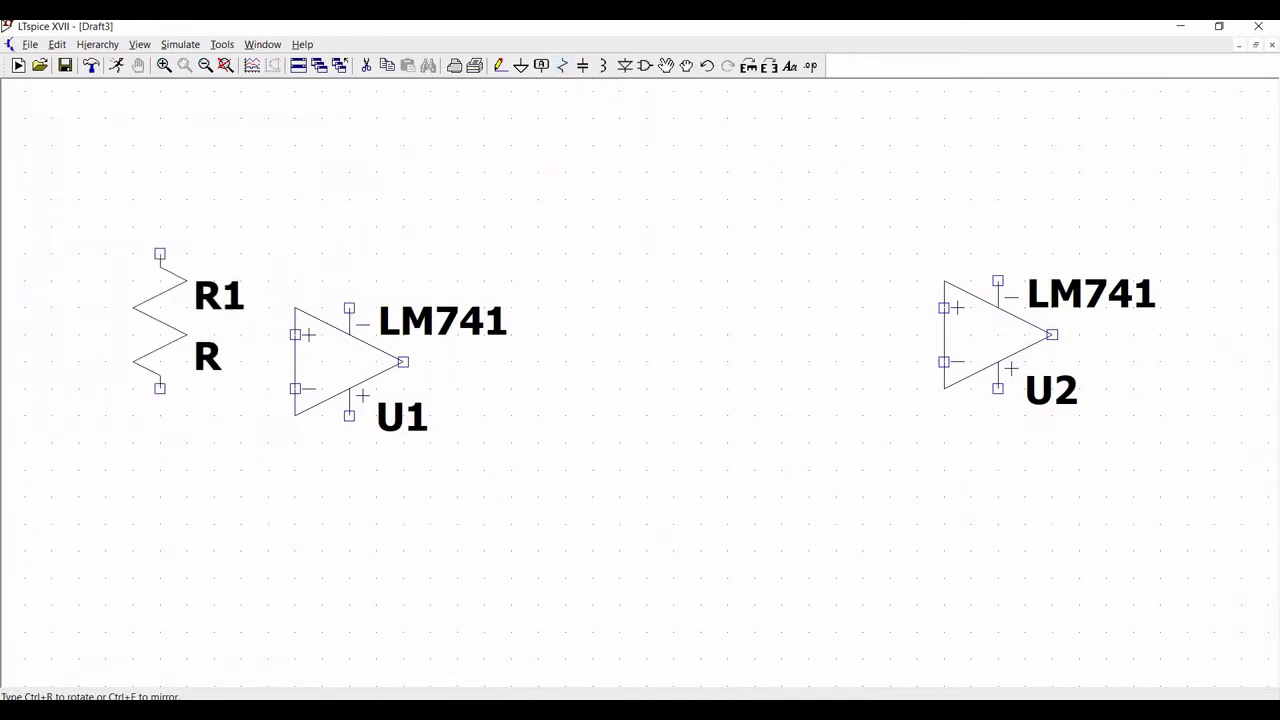
key(ctrl+r)
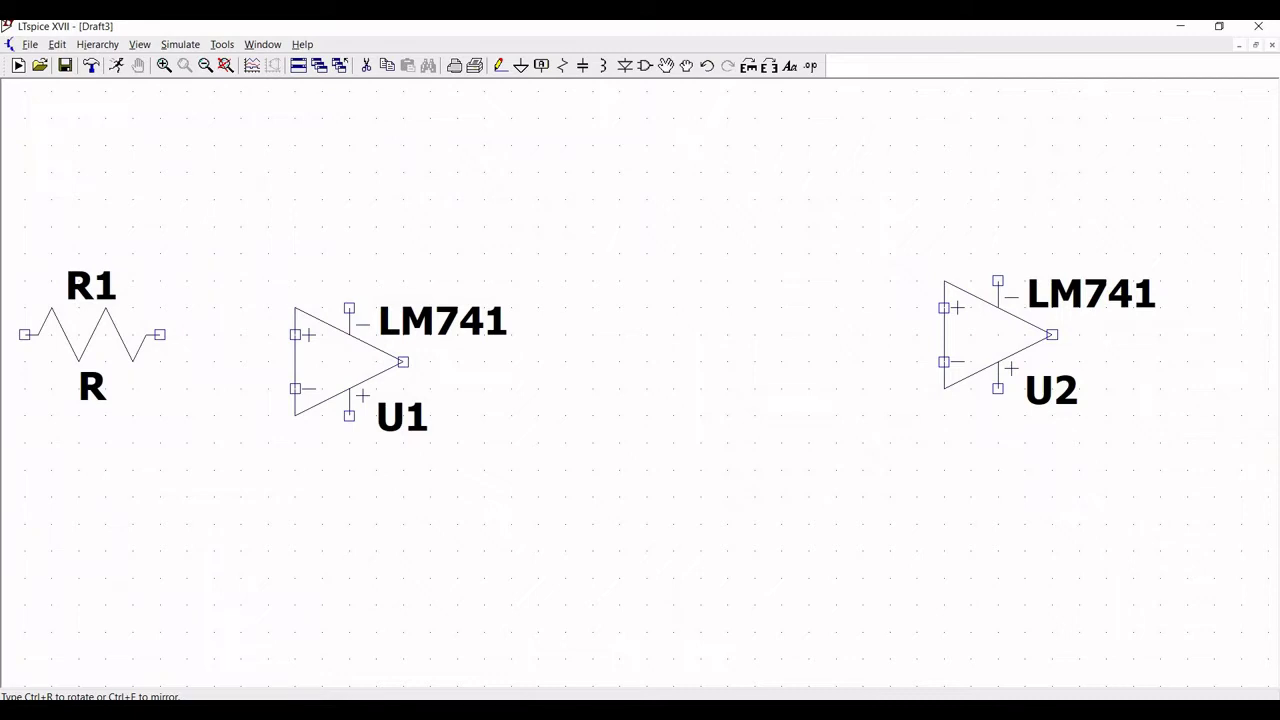
click(94, 334)
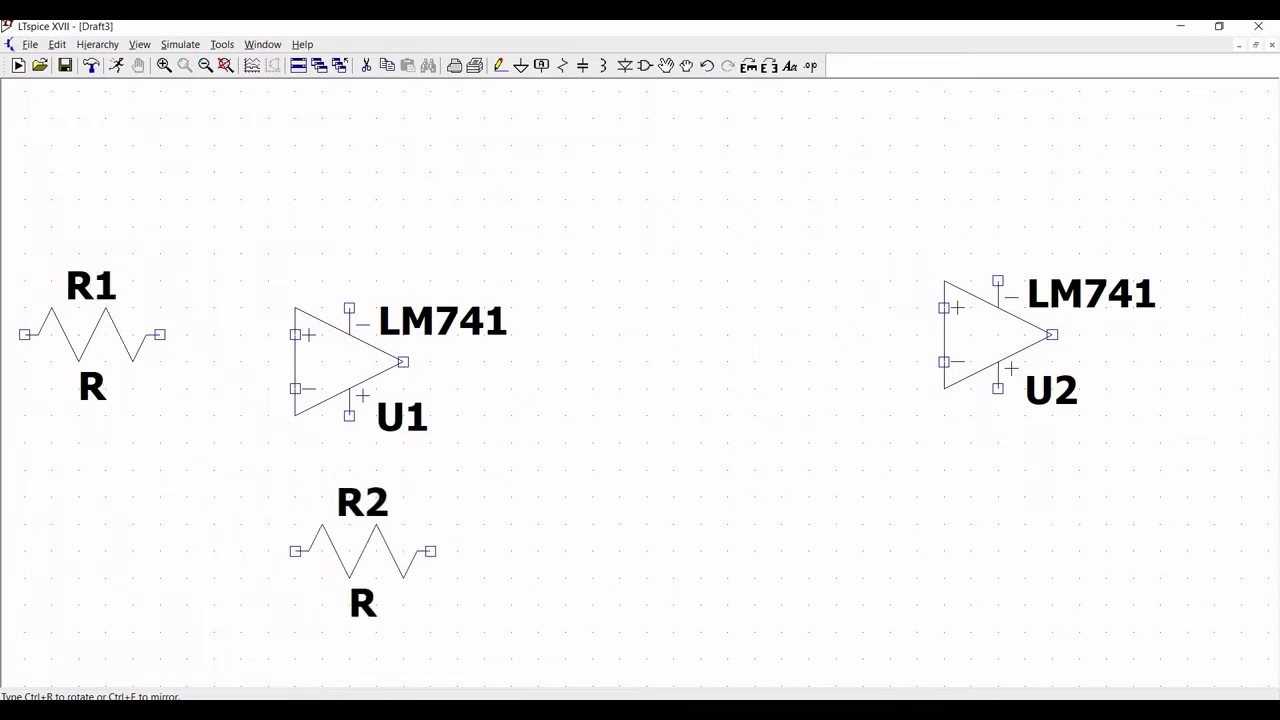
click(362, 577)
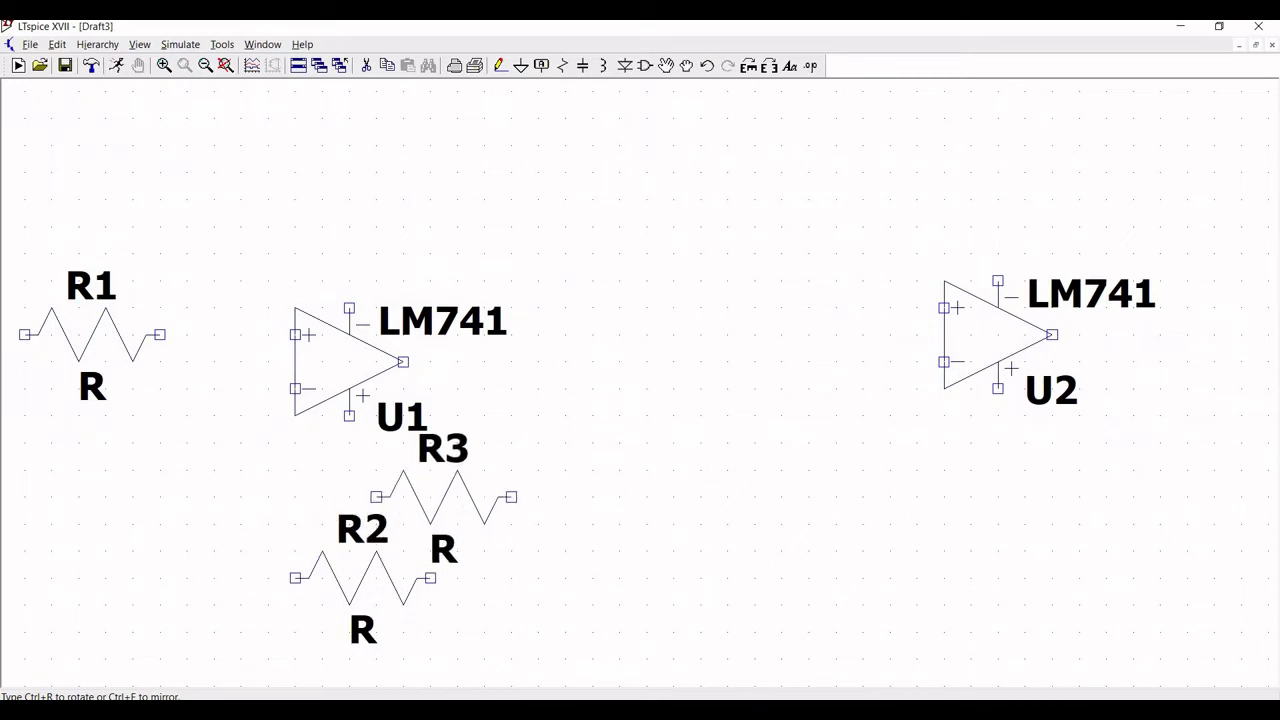
key(Escape)
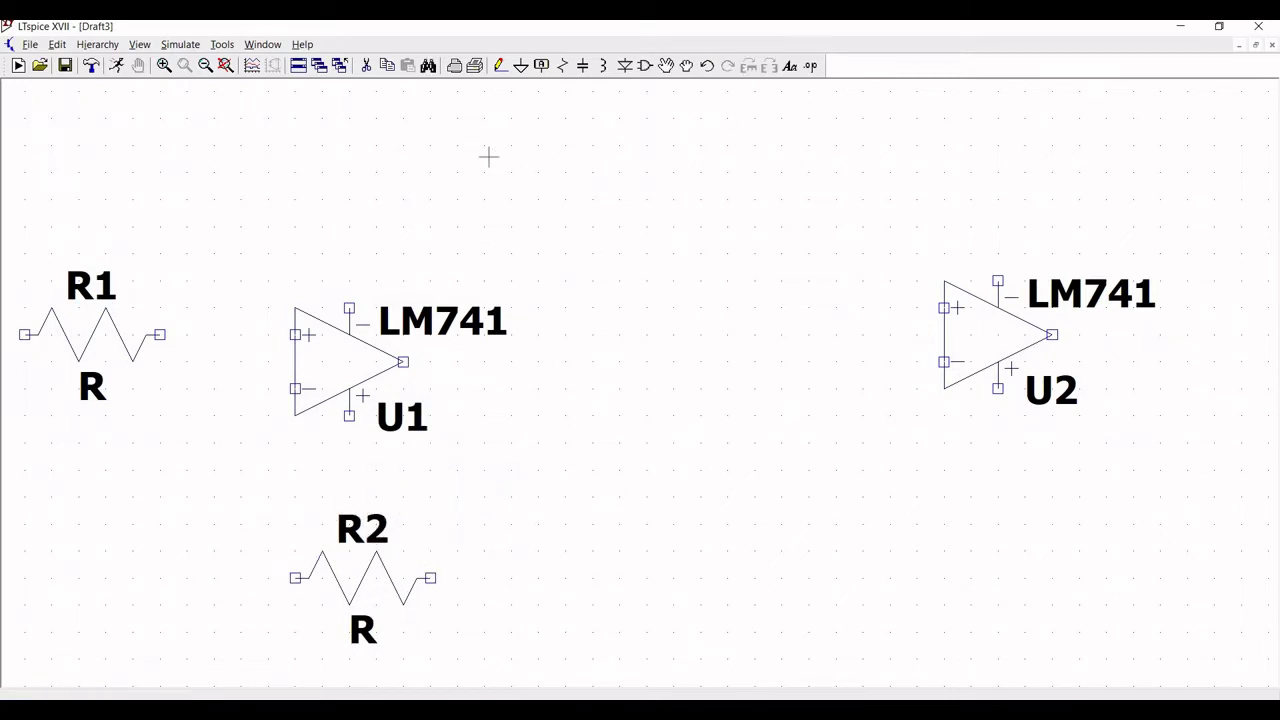
- Place capacitor C1 below resistor R1
click(583, 66)
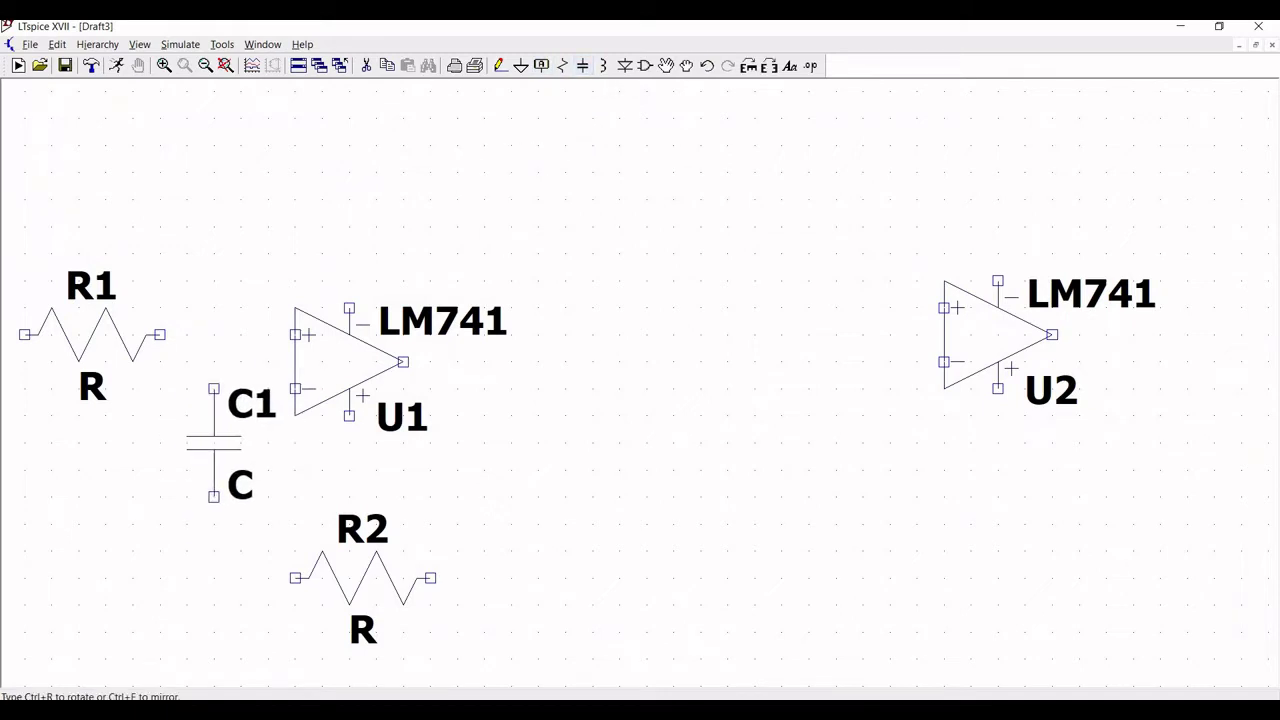
click(187, 440)
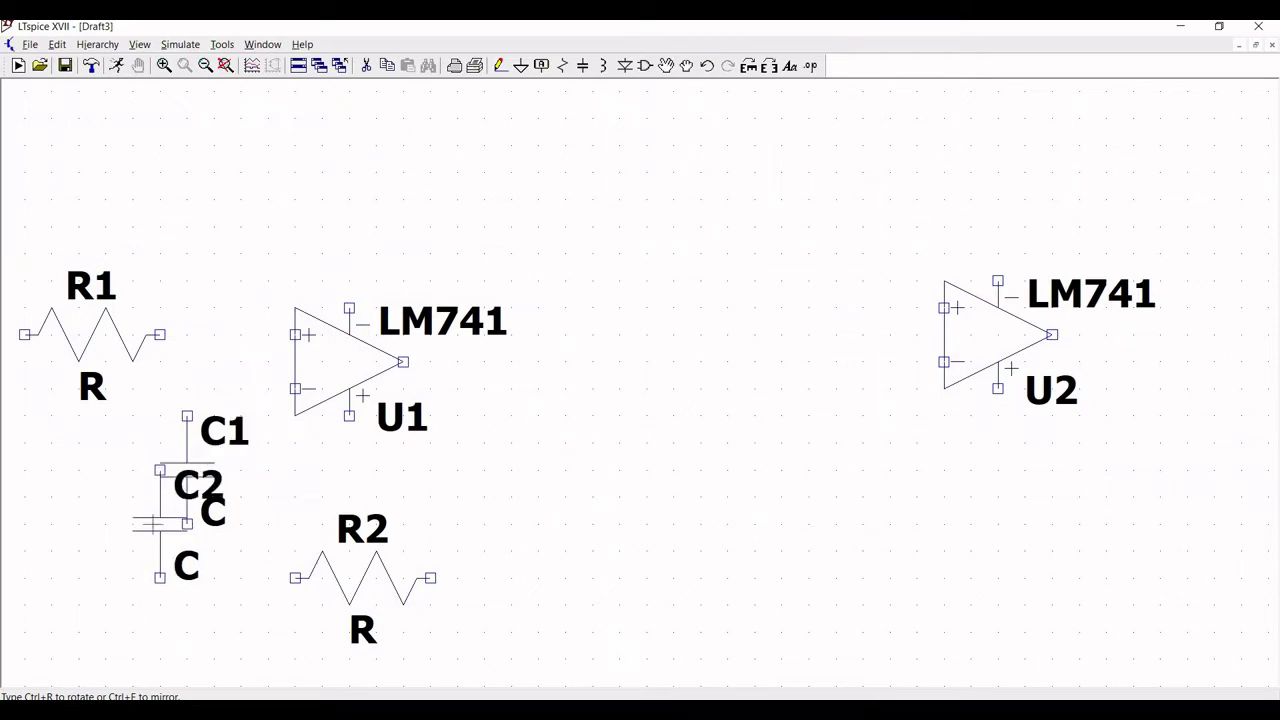
key(Escape)
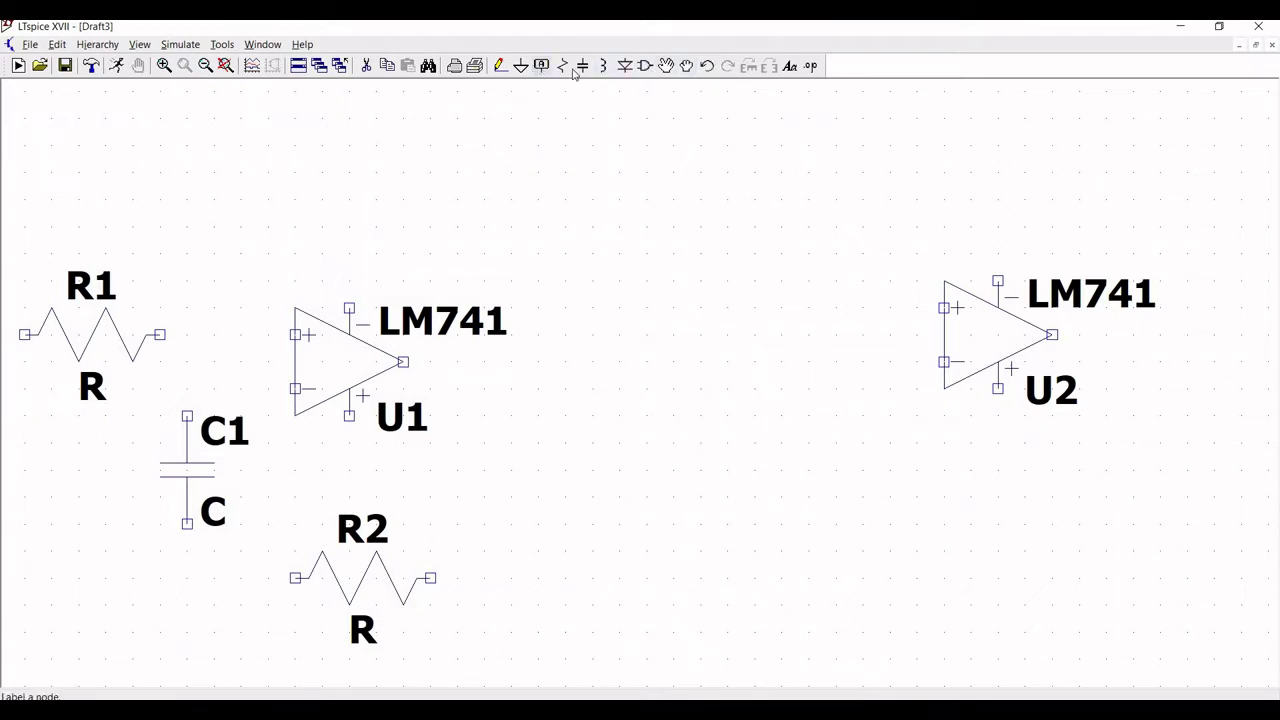
- Choose the 'voltage' source symbol from the main lib\sym folder
click(645, 66)
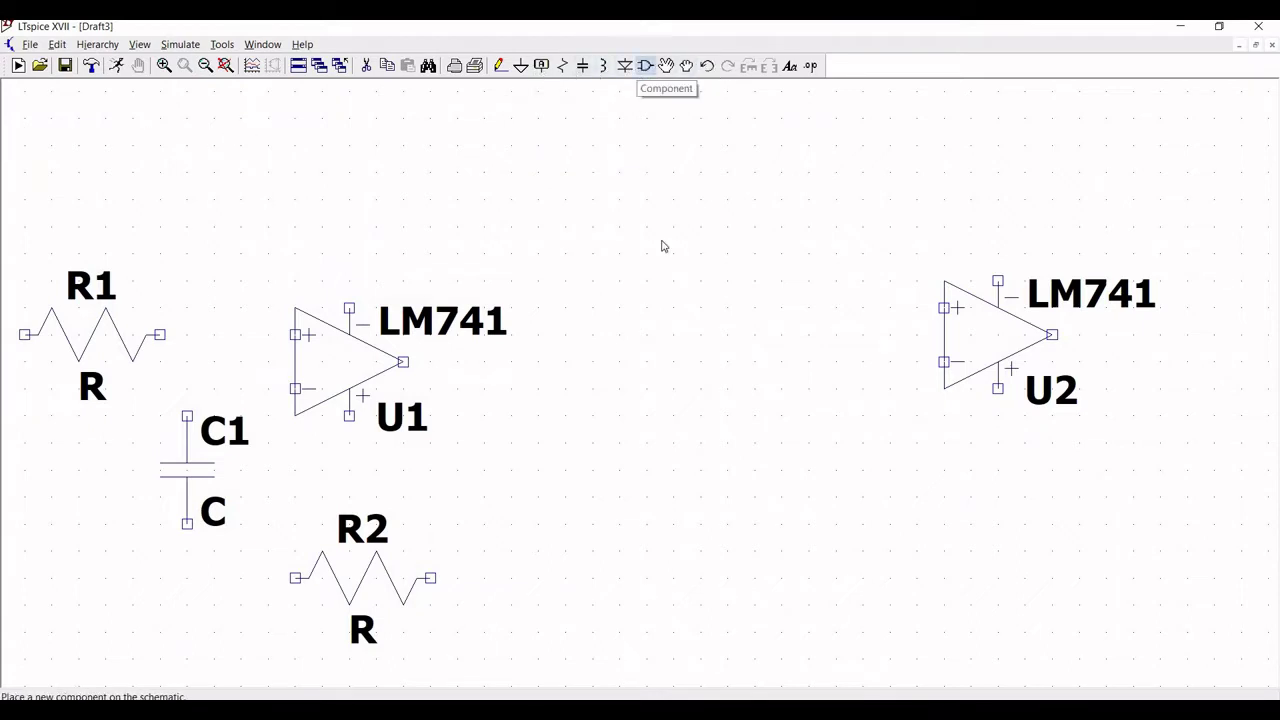
click(468, 362)
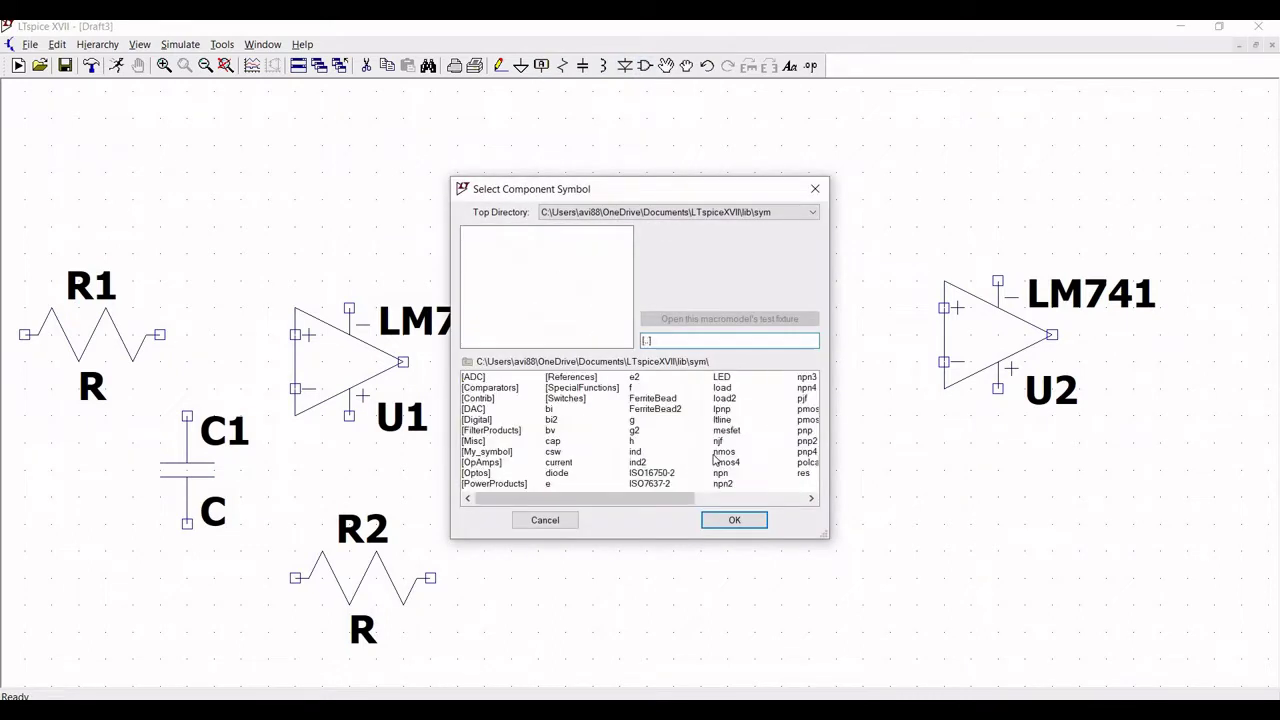
click(766, 497)
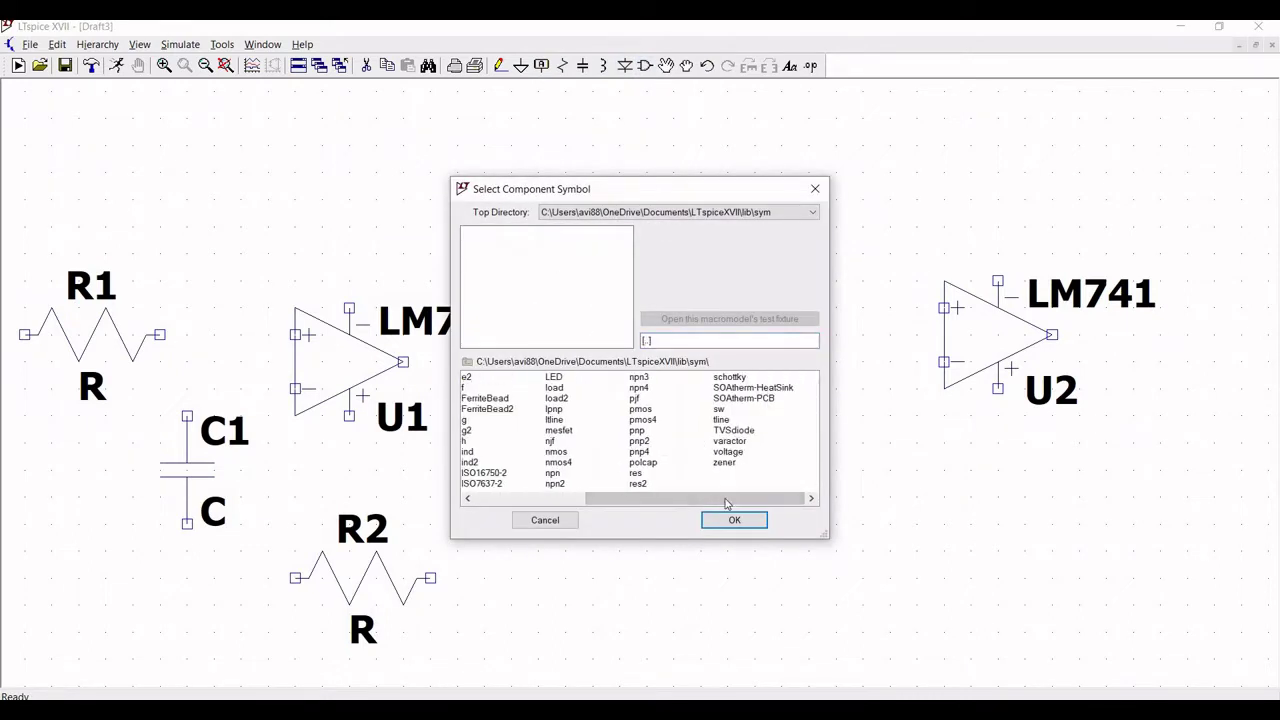
click(740, 452)
key(Return)
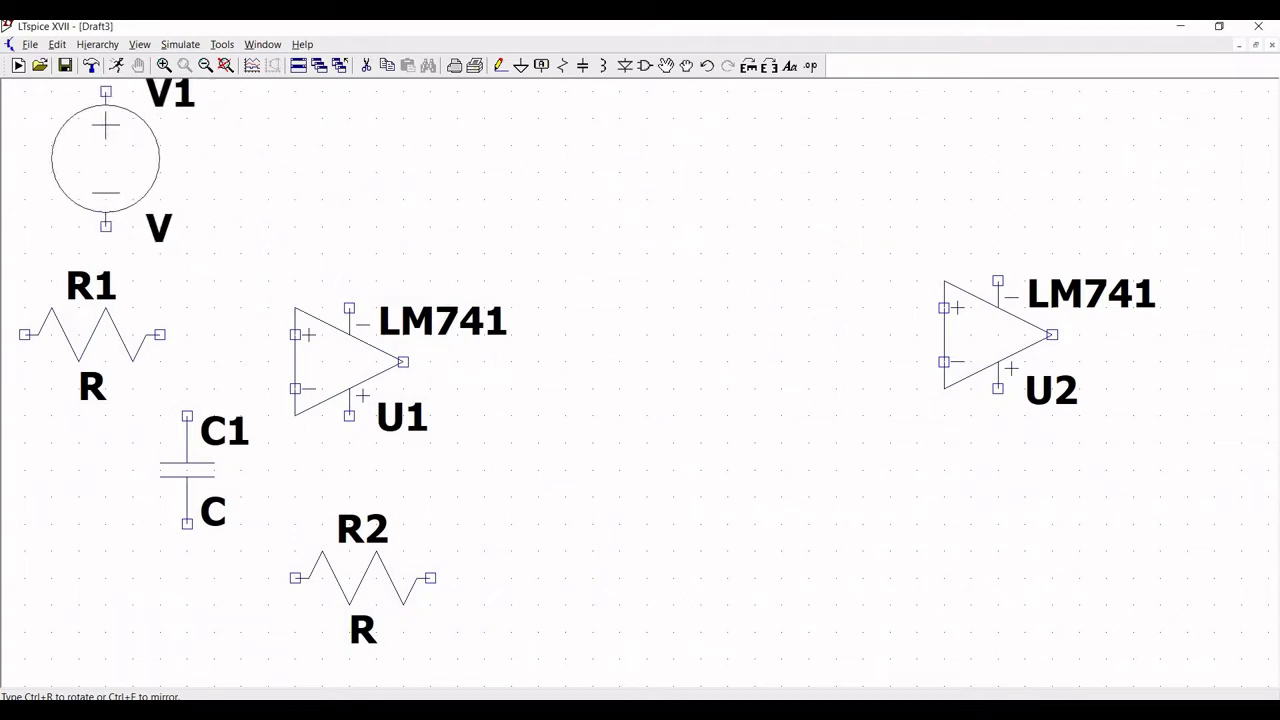
- Place voltage sources V1, V2 and V3 in a row at the top of the schematic
click(105, 155)
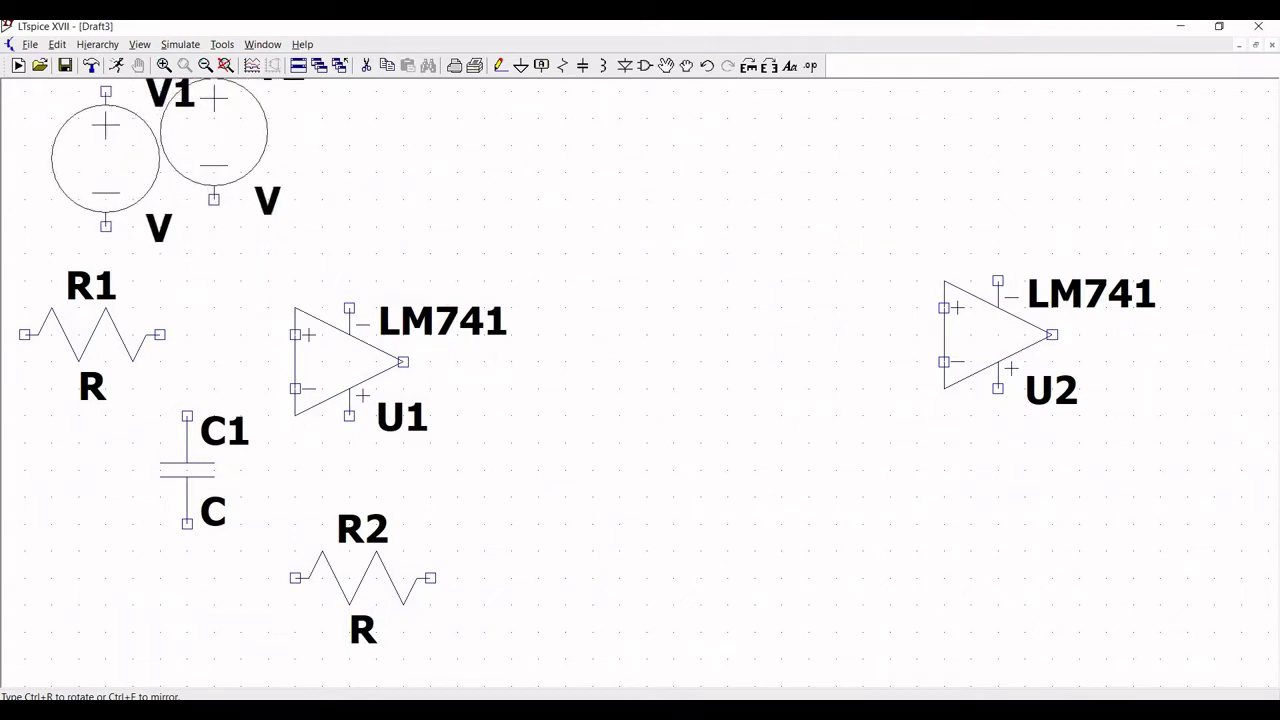
click(268, 157)
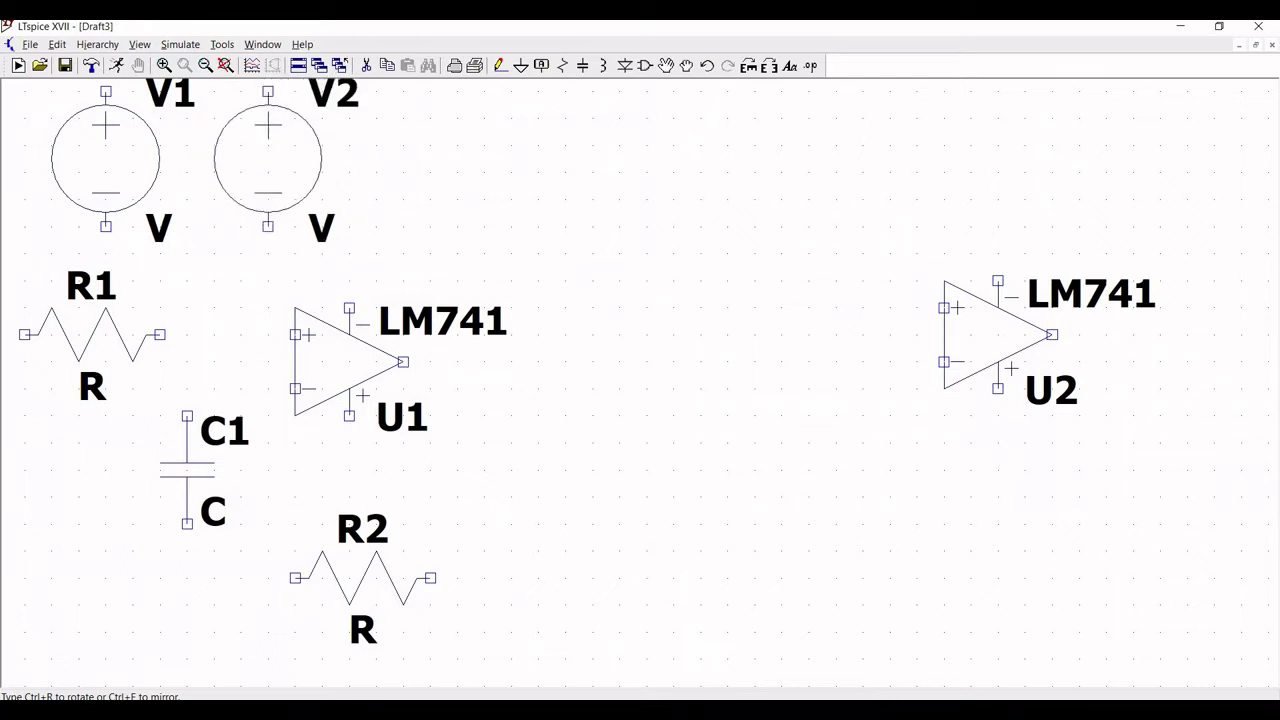
click(268, 157)
click(430, 157)
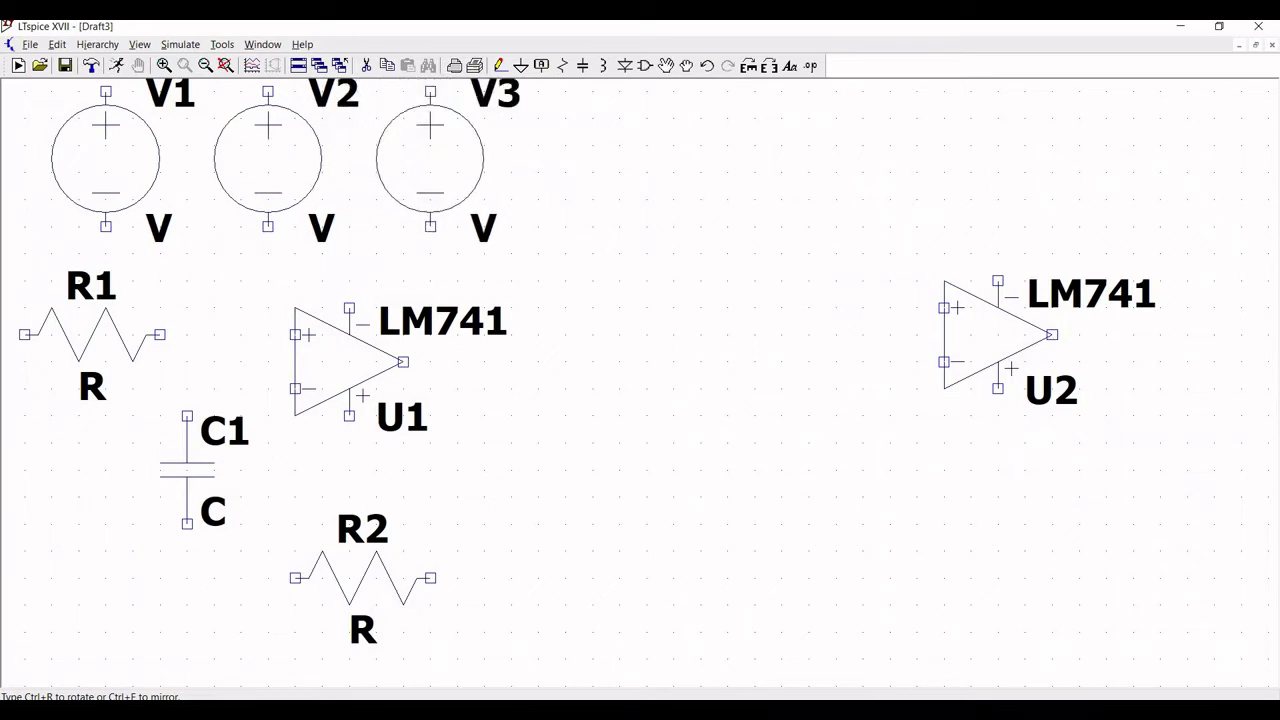
key(Escape)
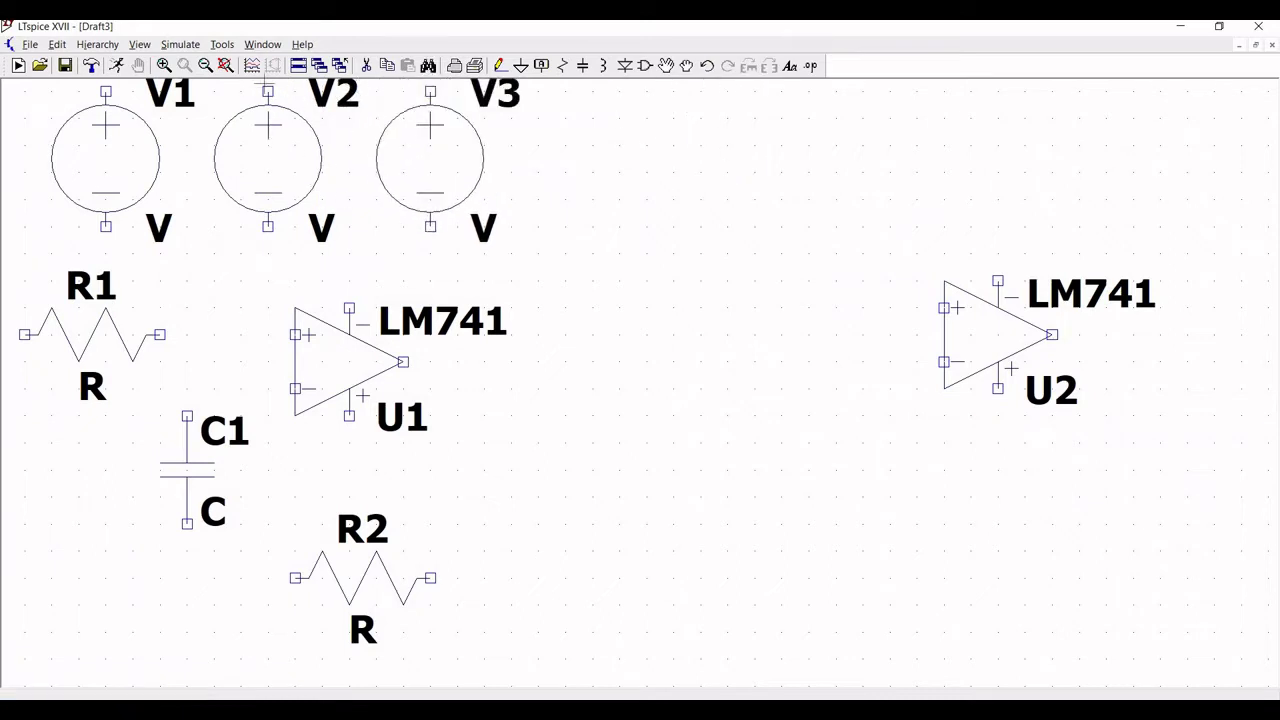
click(205, 65)
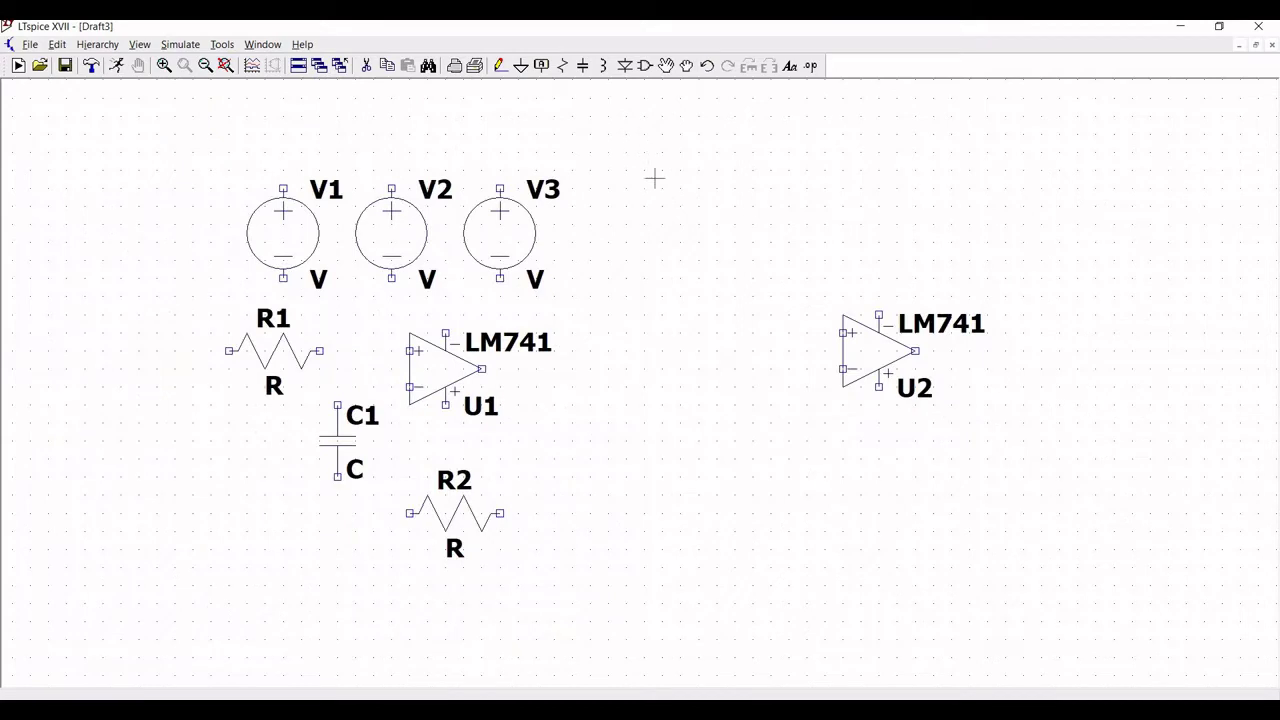
- Attach ground symbols to the bottom pins of V1, V2, V3 and capacitor C1
scroll(523, 171, right, 2)
scroll(513, 168, right, 1)
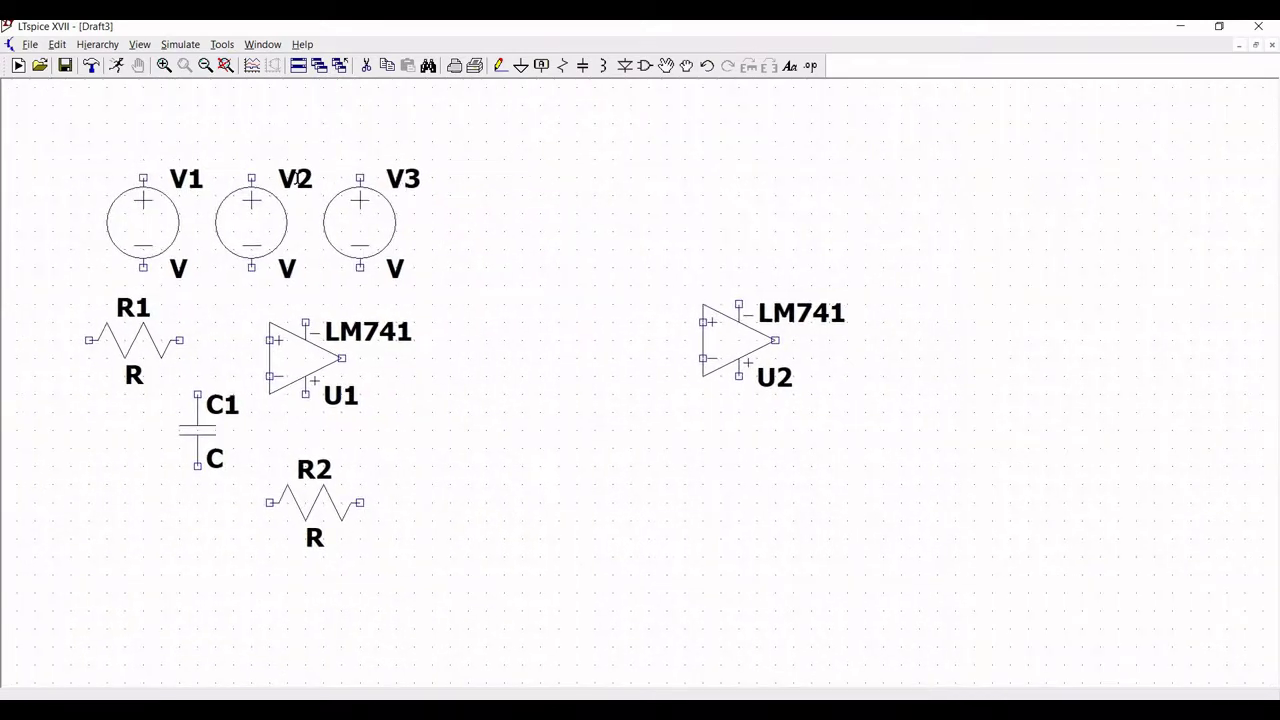
click(520, 65)
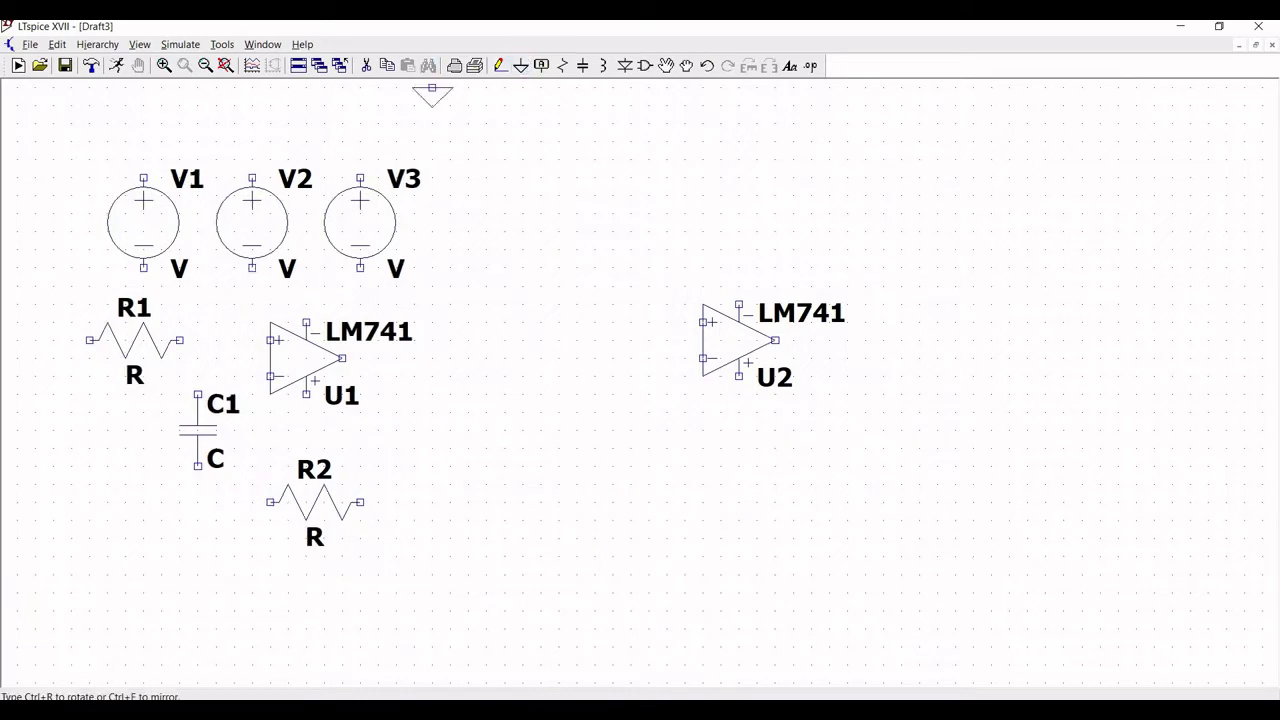
click(143, 268)
click(252, 268)
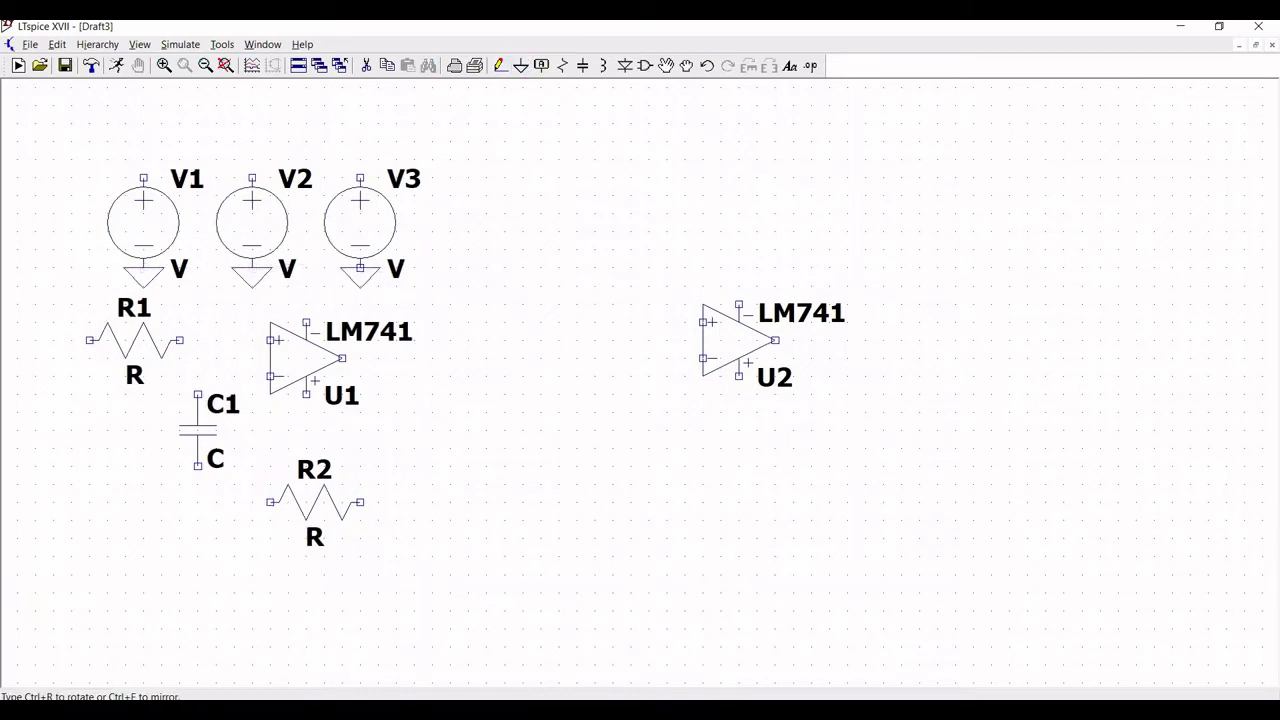
click(360, 268)
click(197, 466)
key(Escape)
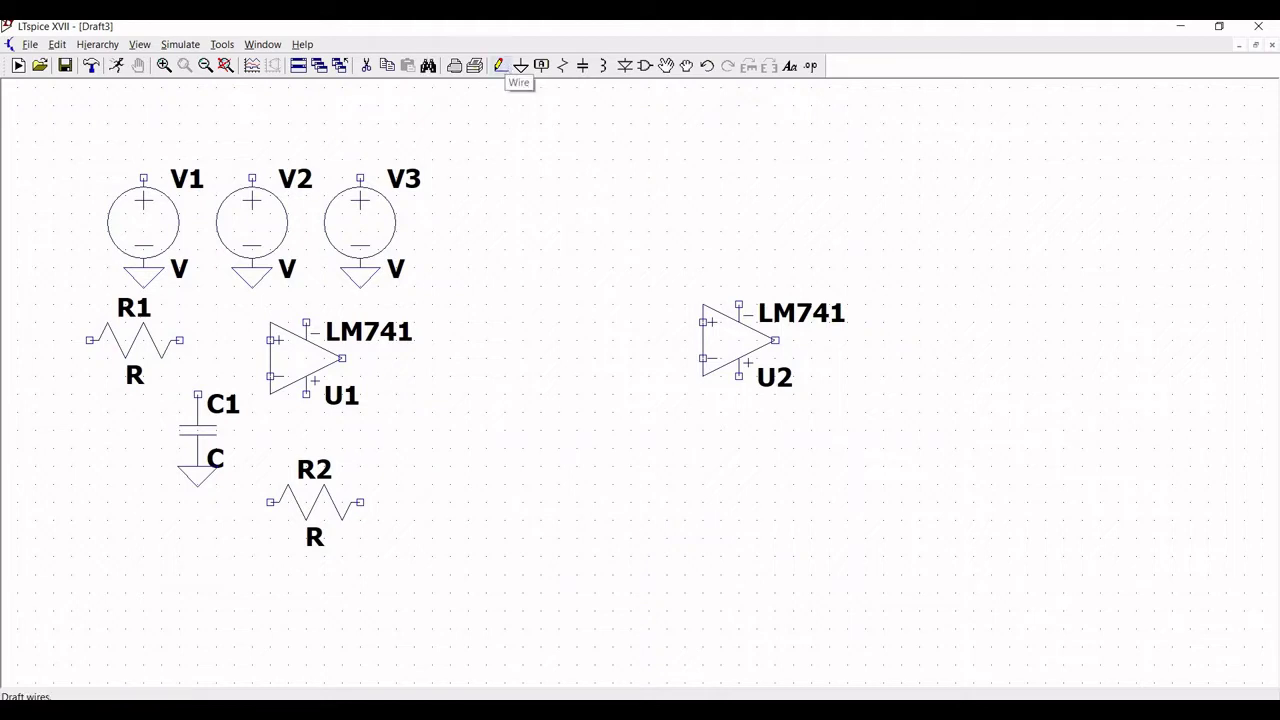
- Draw a short vertical wire up from the top pin of V1, V2 and V3
click(505, 66)
click(143, 178)
click(143, 142)
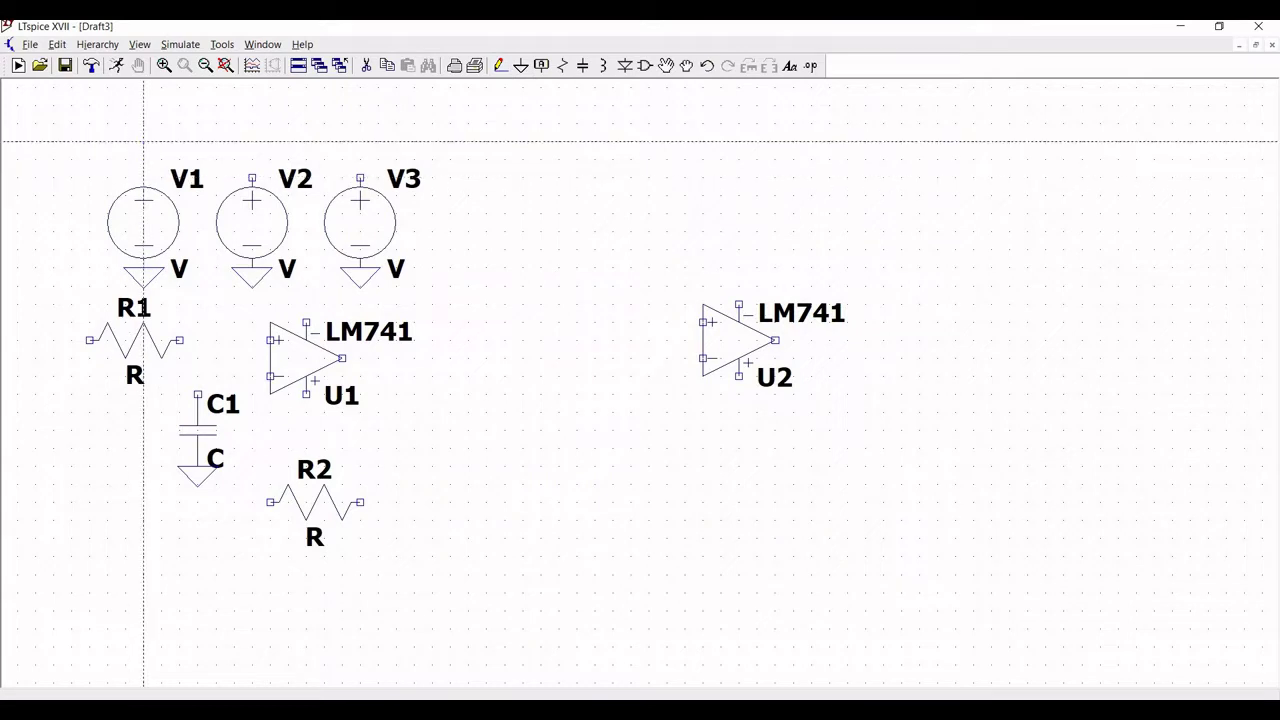
key(Escape)
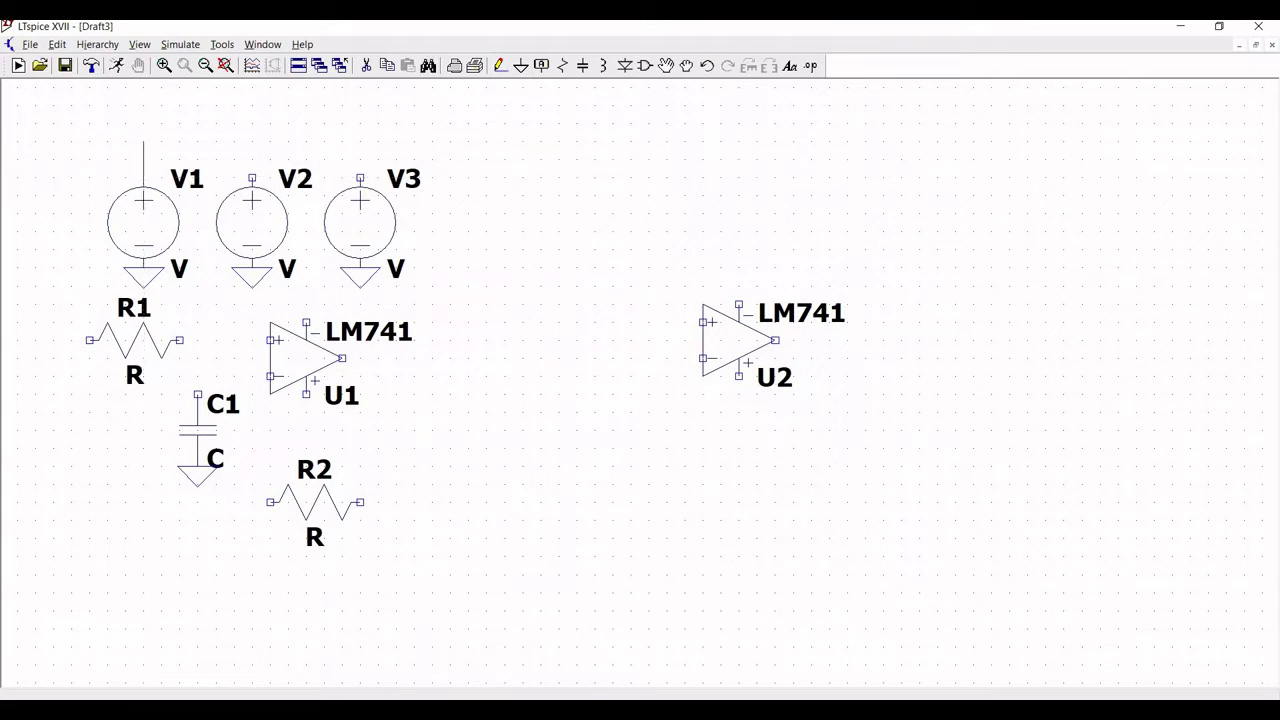
click(503, 66)
click(252, 178)
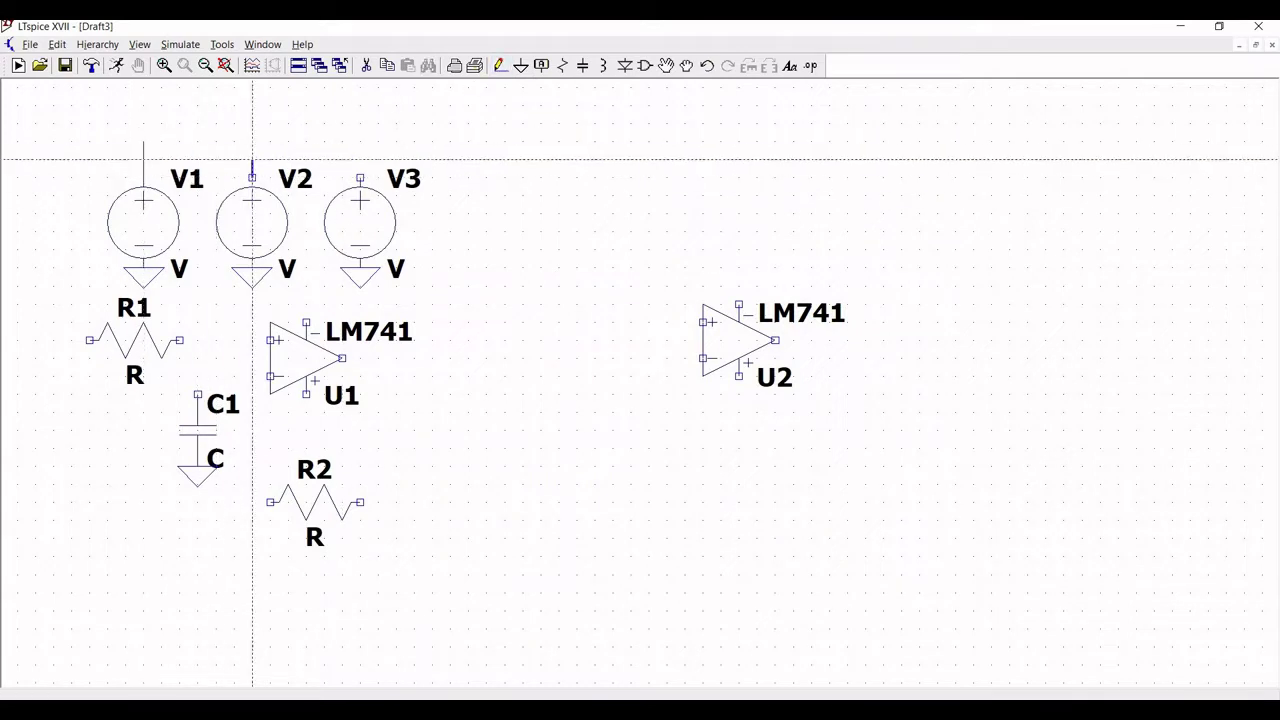
click(252, 142)
key(Escape)
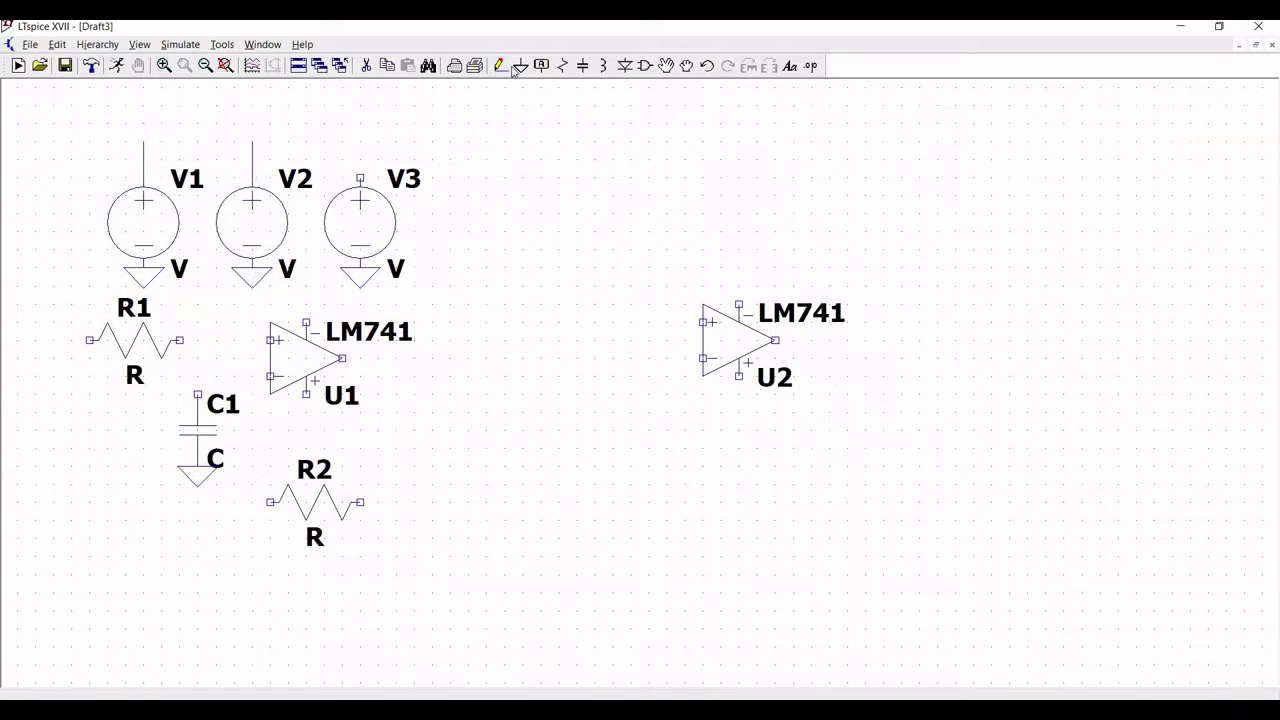
click(503, 66)
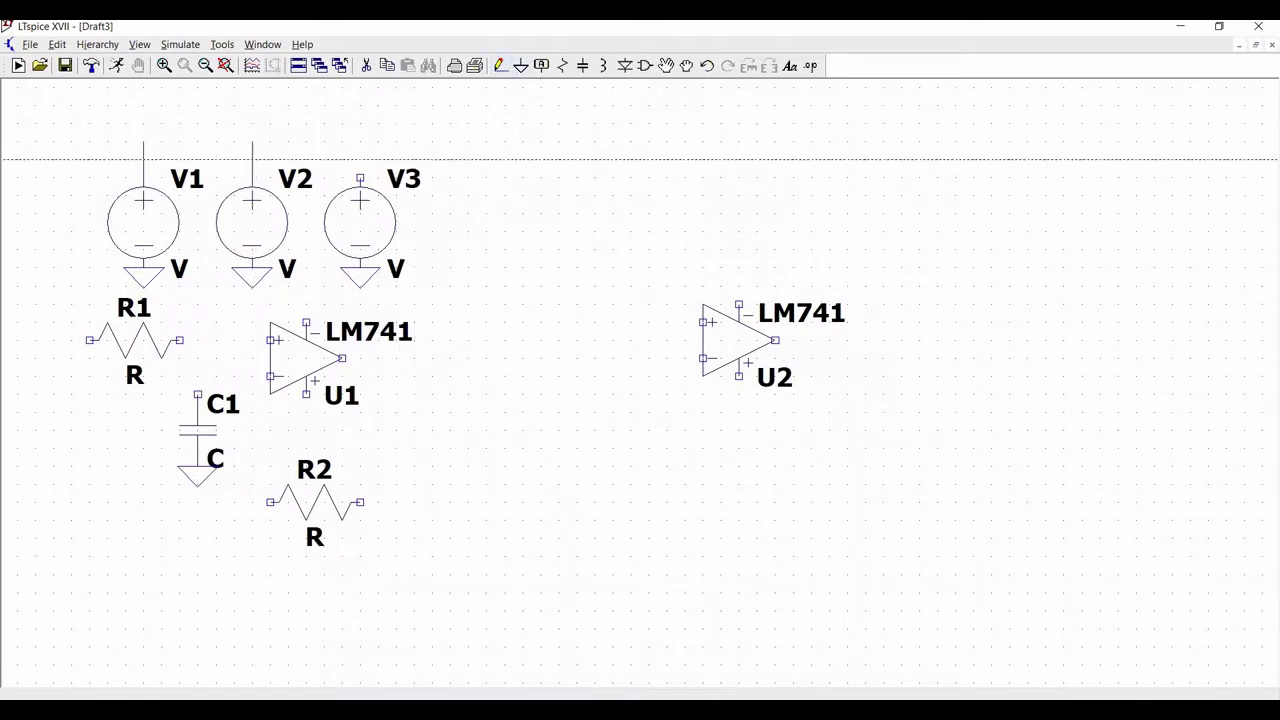
click(360, 178)
click(344, 124)
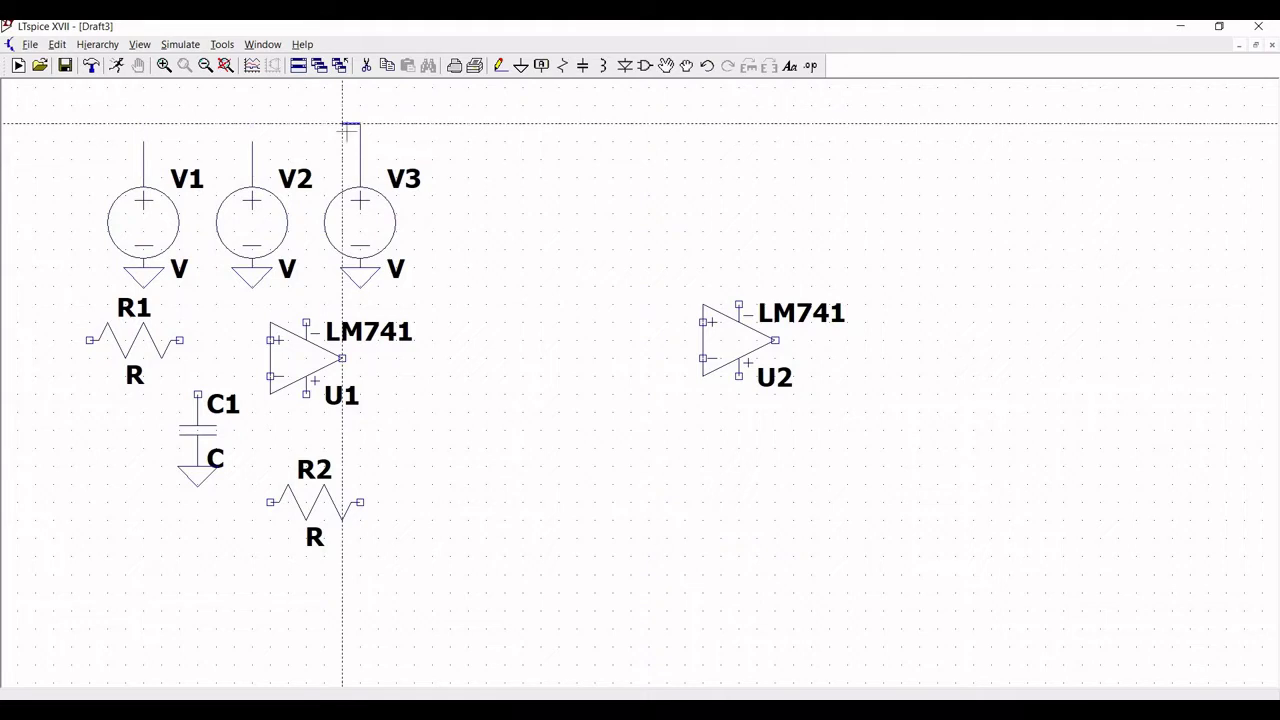
key(Escape)
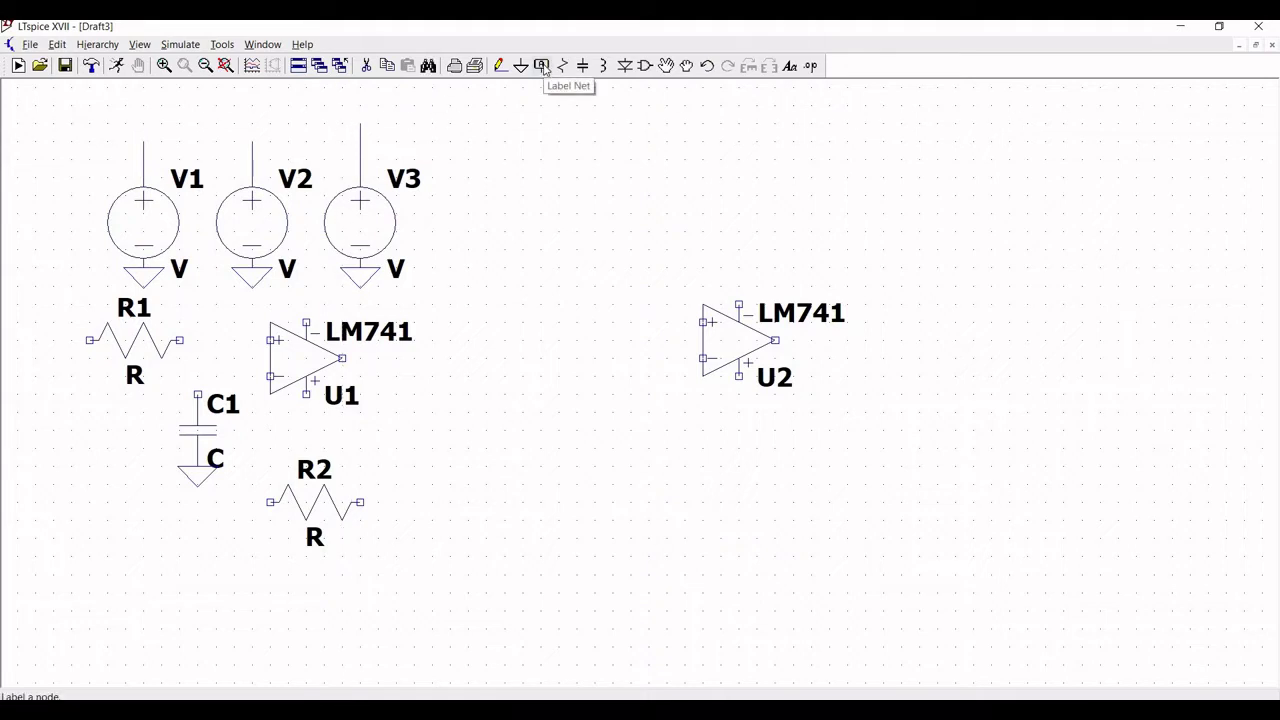
- Change the labels V1, V2 and V3 to Vcc, Vee and Vin respectively
right_click(193, 187)
text(Vcc)
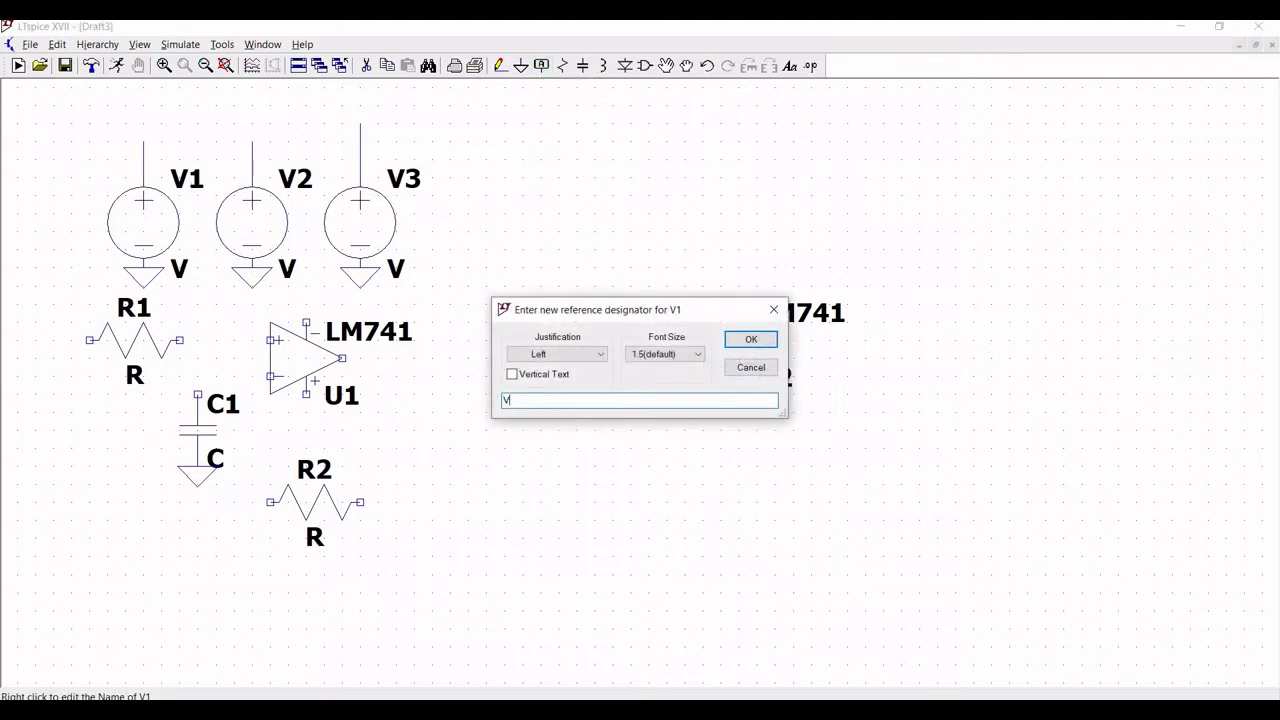
click(749, 337)
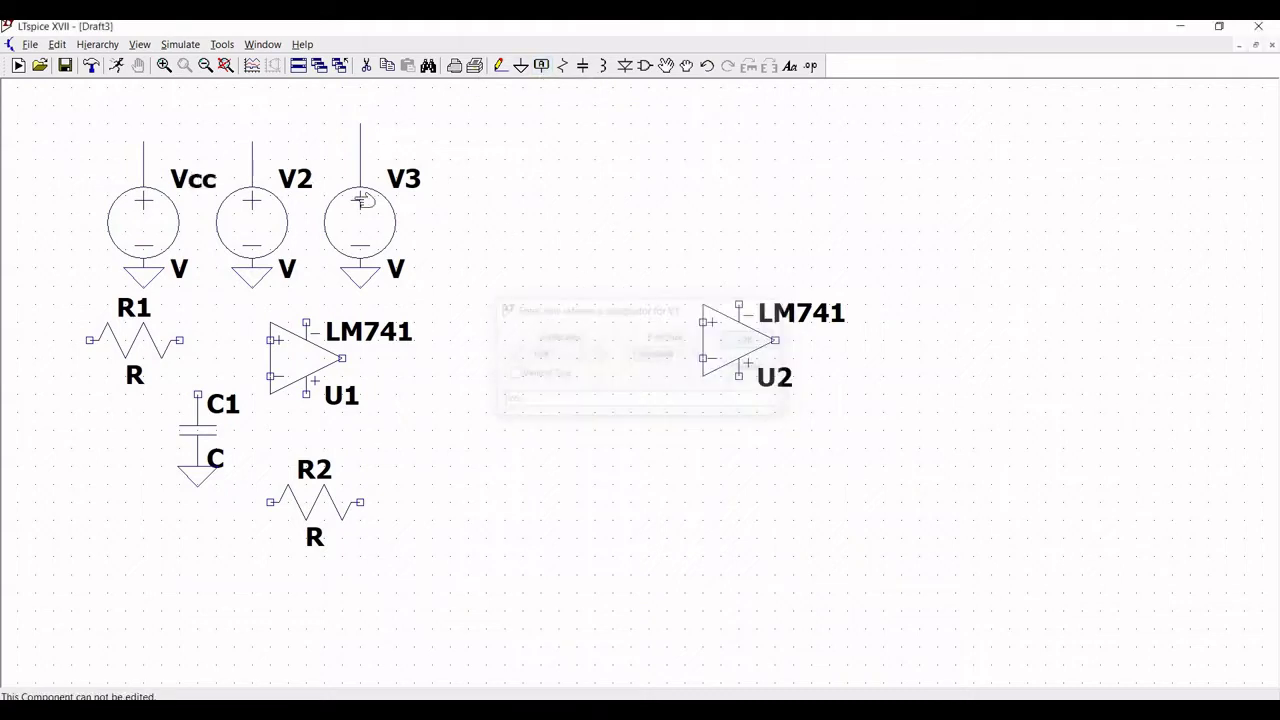
right_click(295, 185)
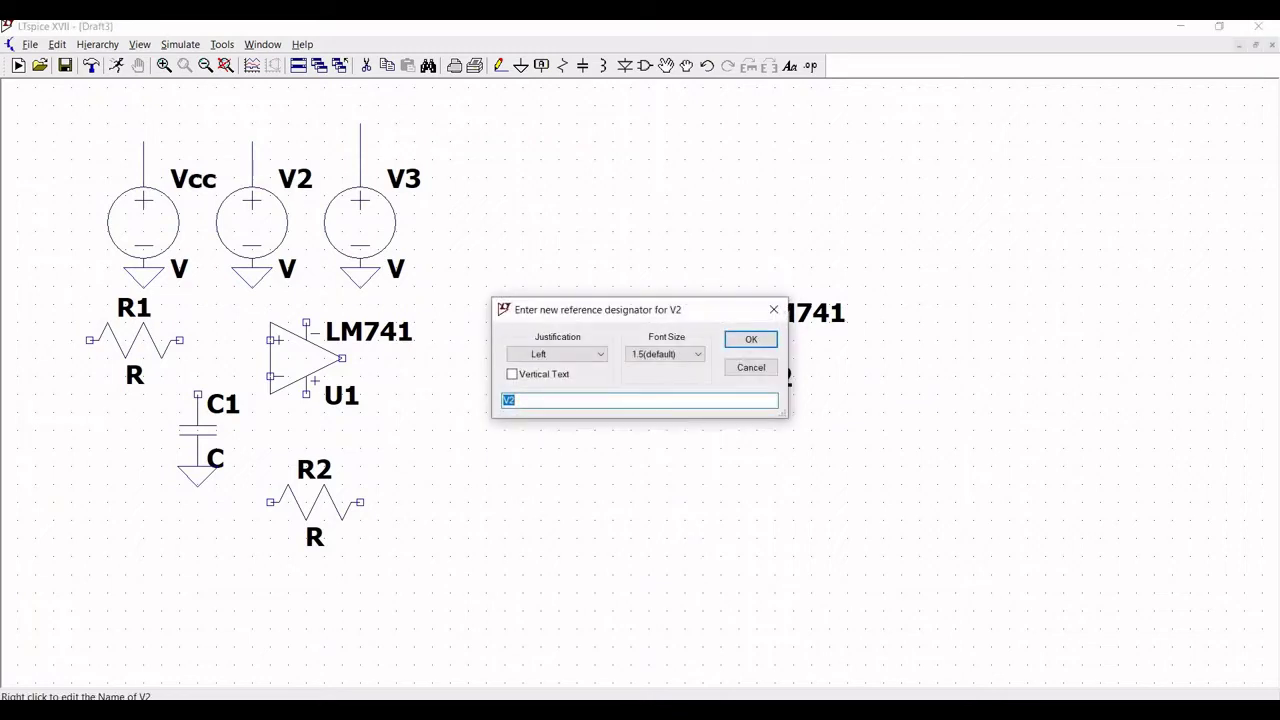
text(Vee)
click(748, 338)
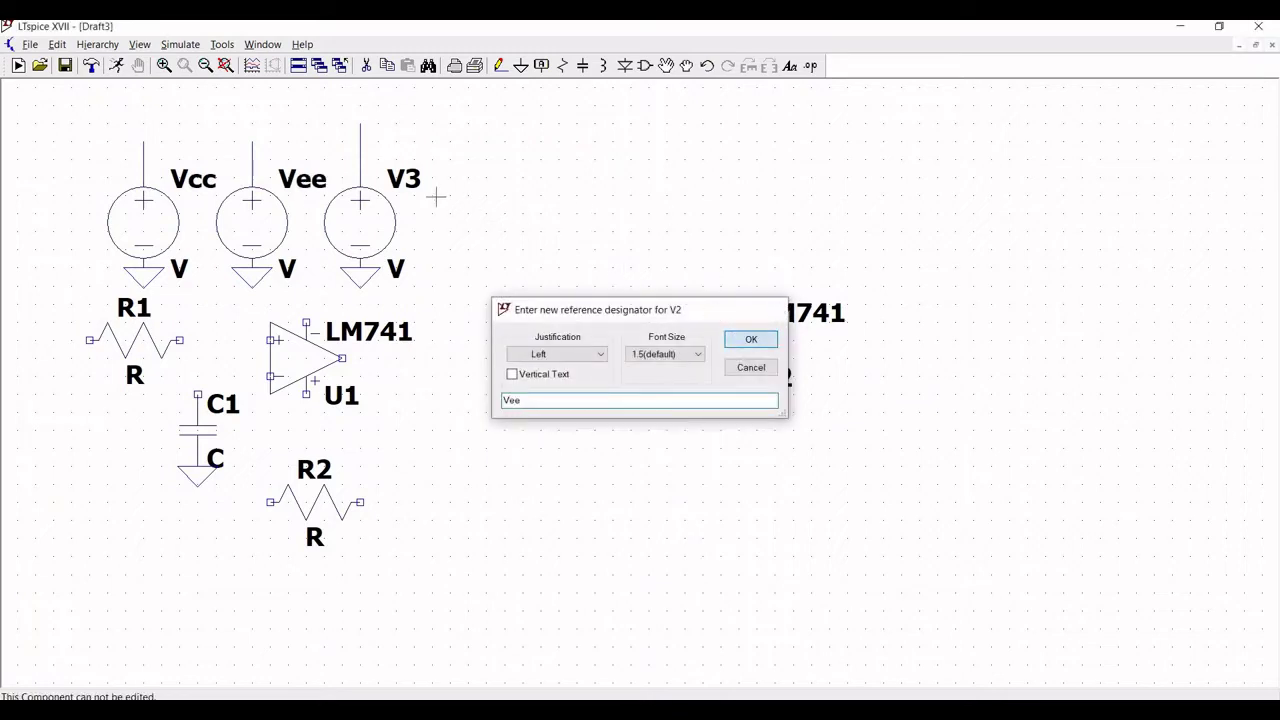
right_click(407, 183)
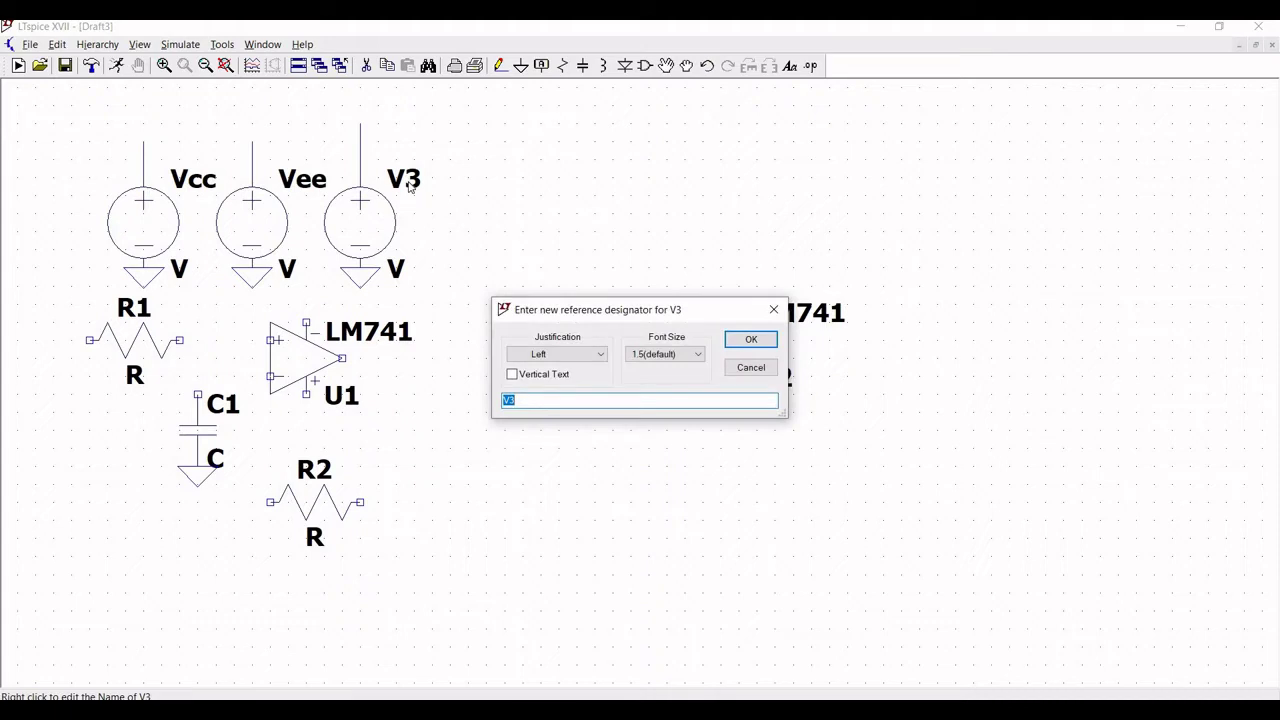
text(Vin)
click(748, 339)
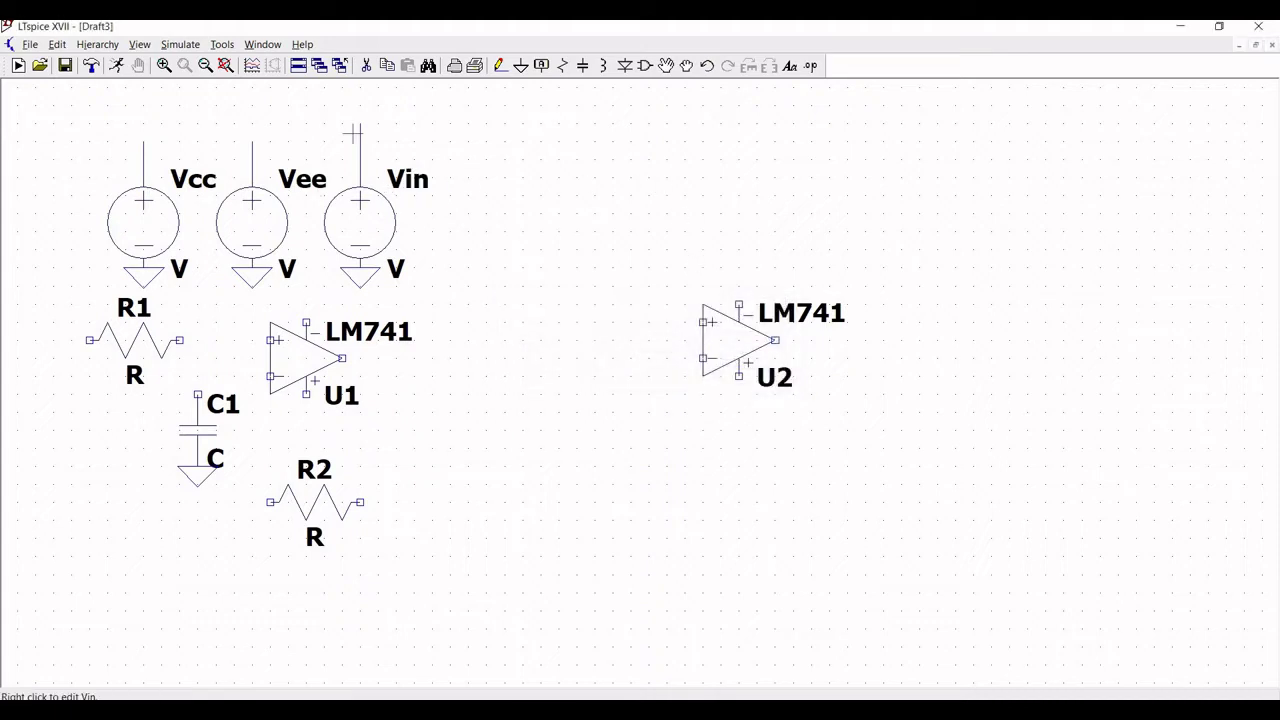
- Draw short wires on U1's top and bottom supply pins
click(499, 65)
click(306, 322)
click(306, 305)
key(Escape)
key(Escape)
click(306, 394)
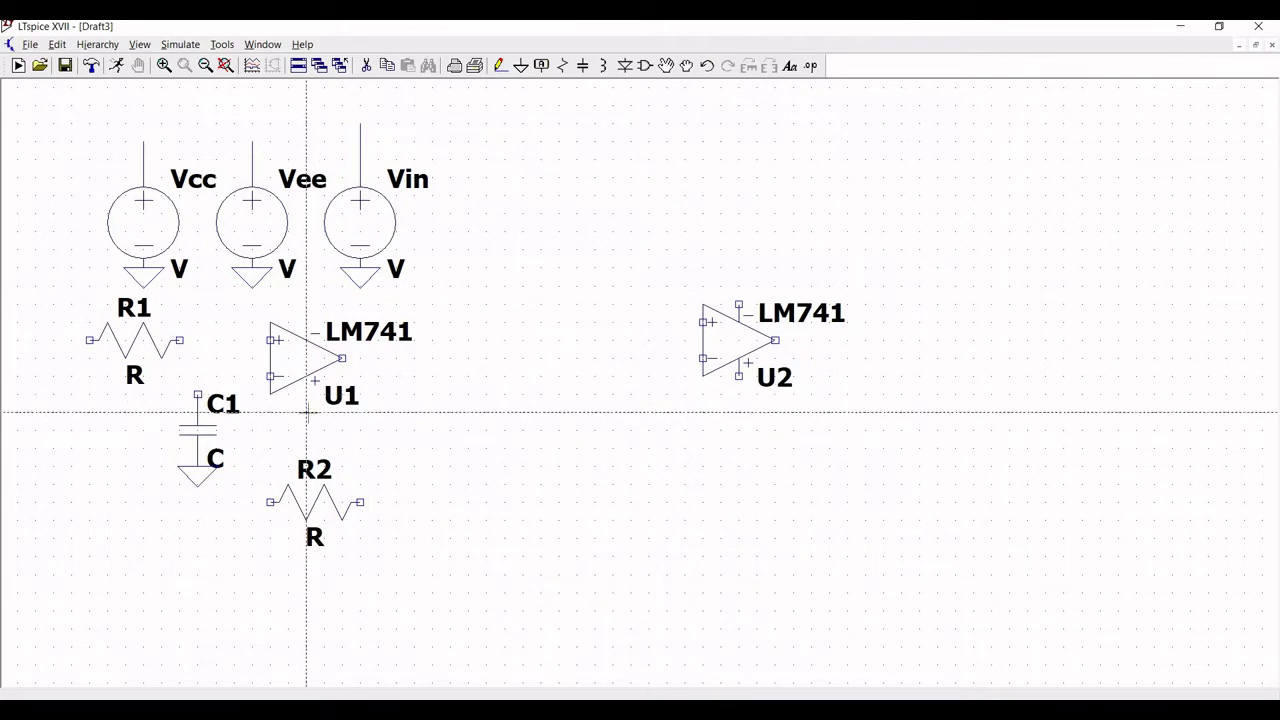
click(306, 410)
key(Escape)
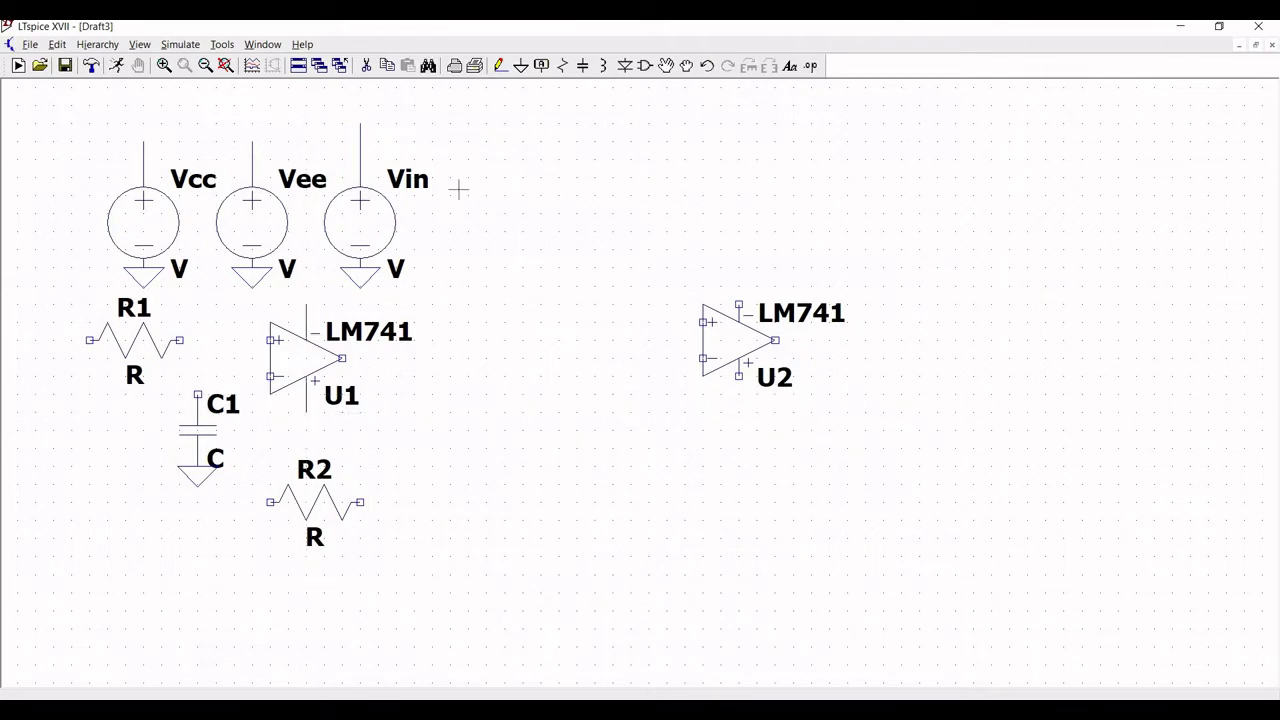
- Place Vcc net labels on the Vcc source wire and U1's bottom supply pin
click(541, 66)
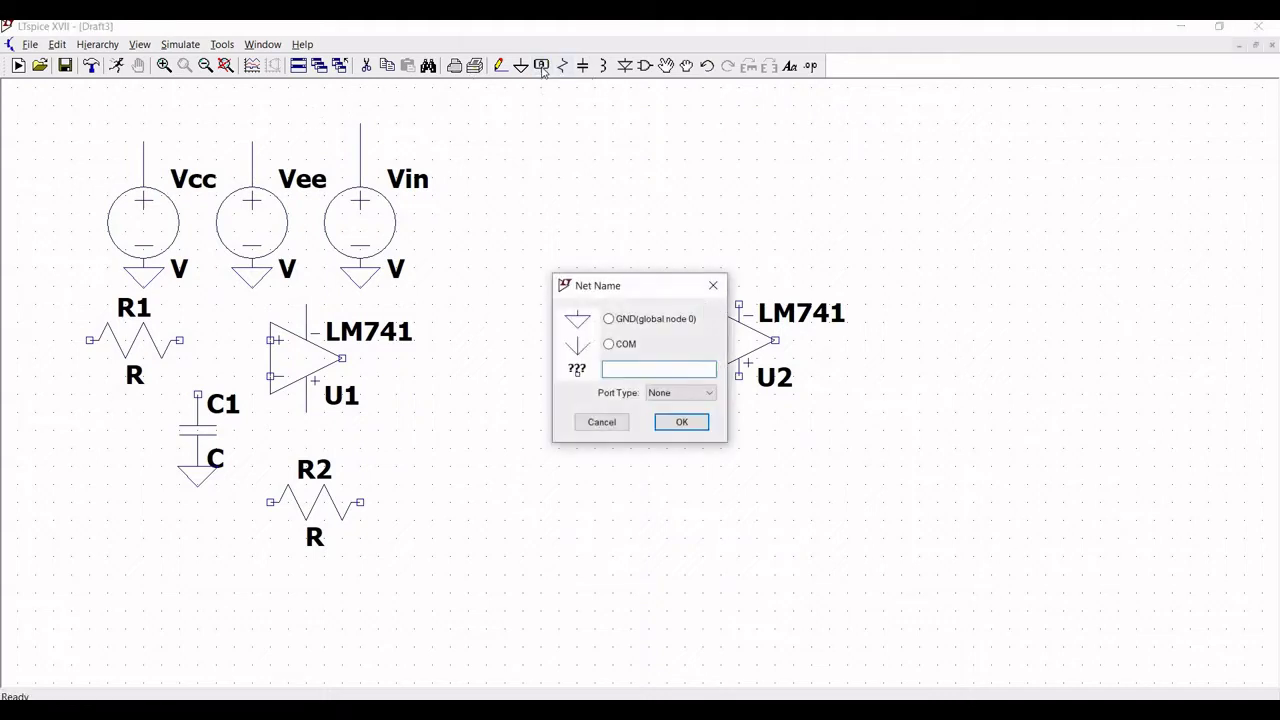
text(Vcc)
click(681, 422)
click(144, 142)
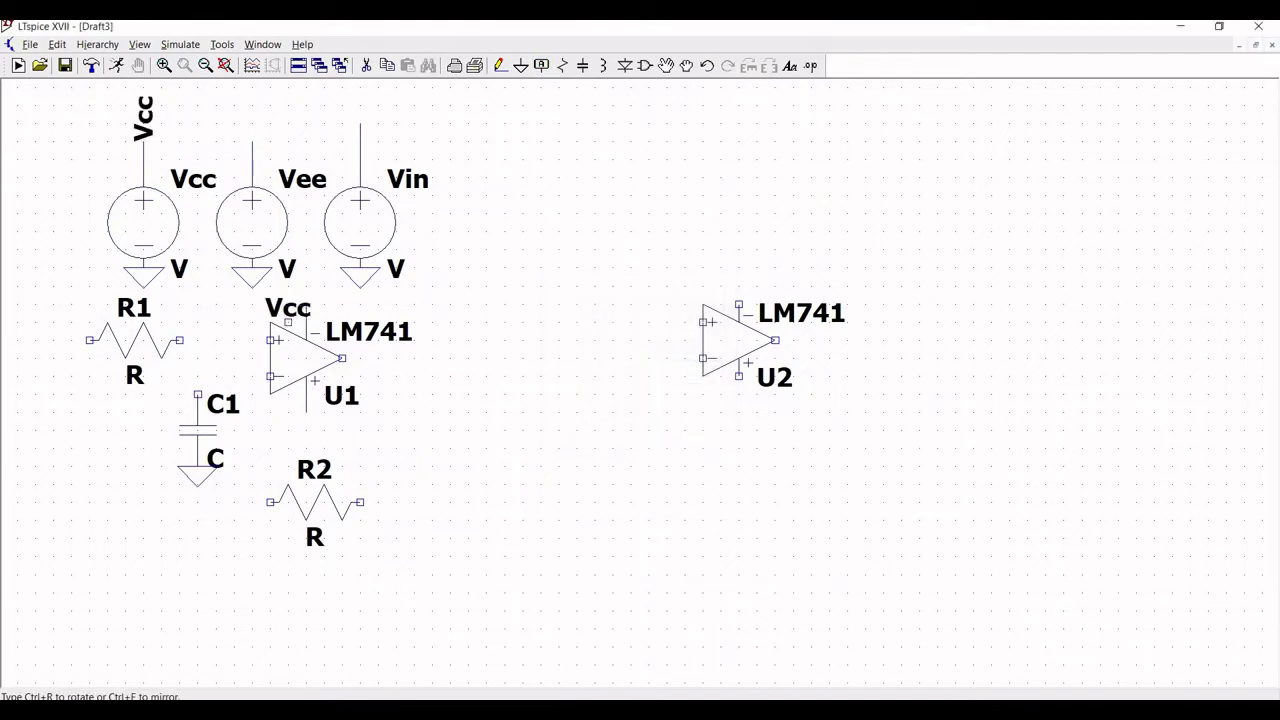
key(ctrl+r)
click(306, 412)
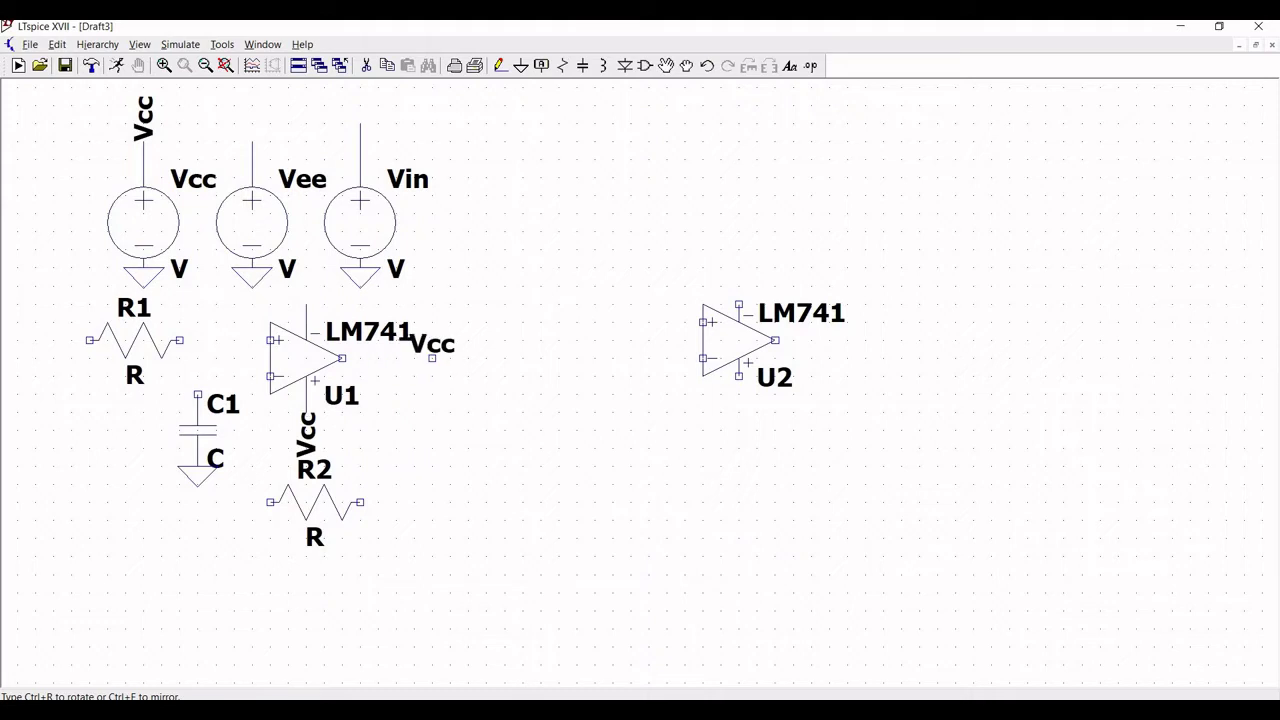
- Place vertical Vee net labels on the Vee source wire and U1's top supply pin
click(541, 65)
text(Vee)
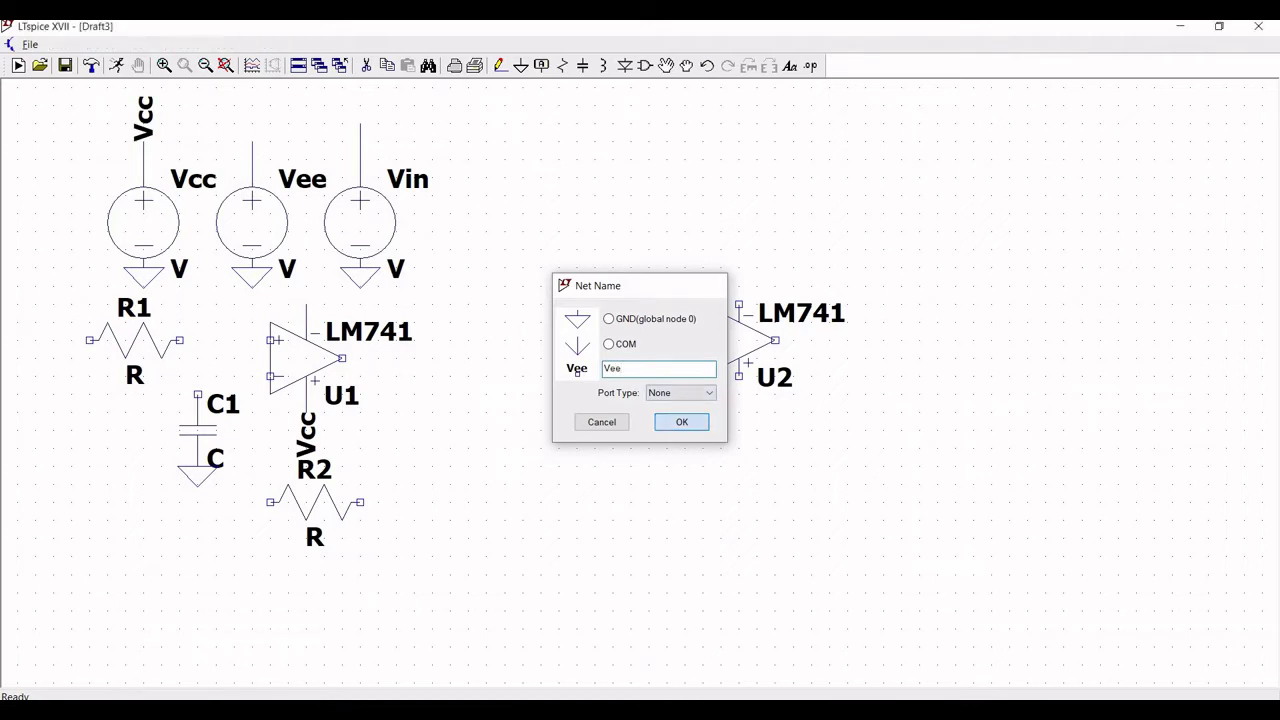
key(Return)
key(ctrl+r)
click(252, 141)
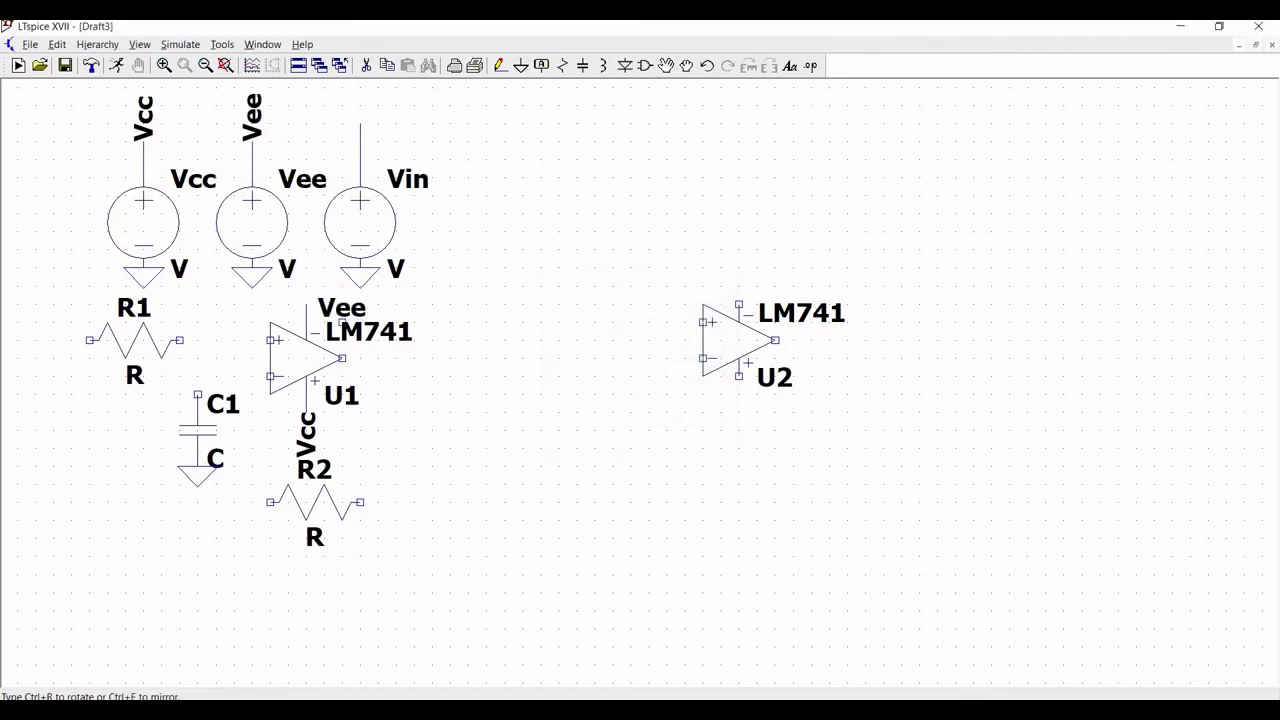
key(ctrl+r)
click(306, 305)
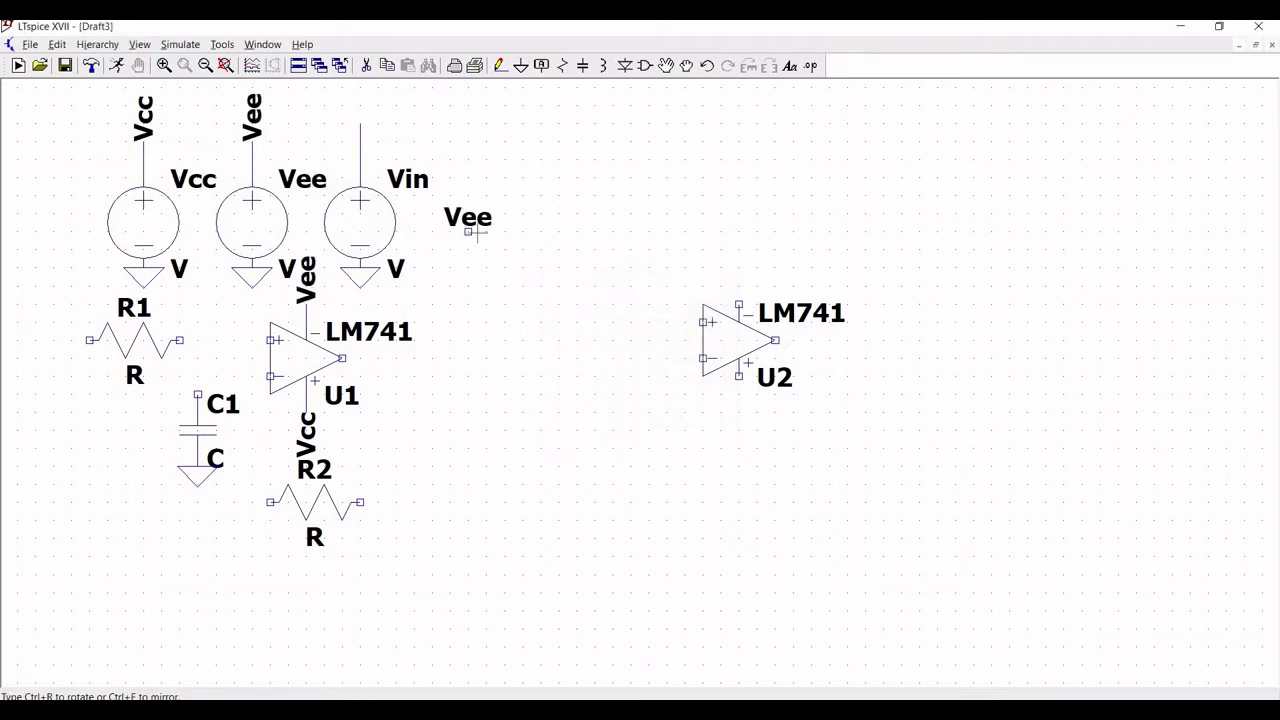
key(Escape)
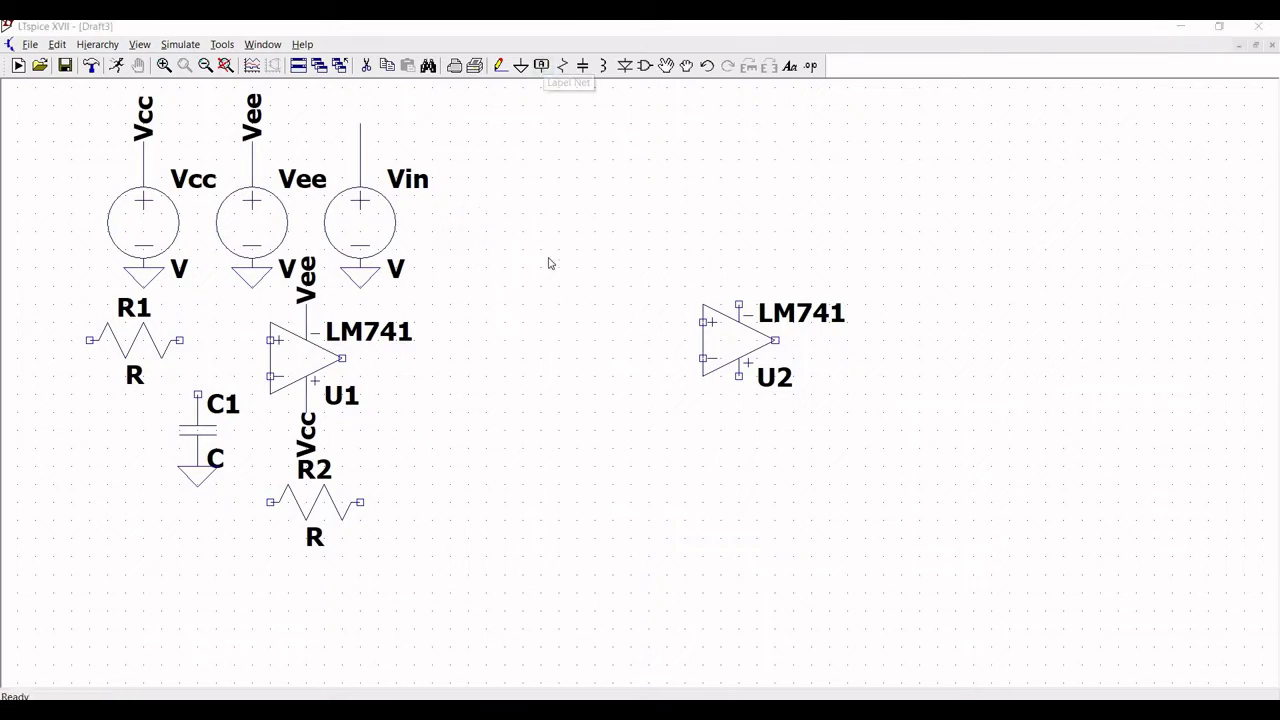
- Add a Vin net label to the Vin source's wire
key(F4)
text(Vin)
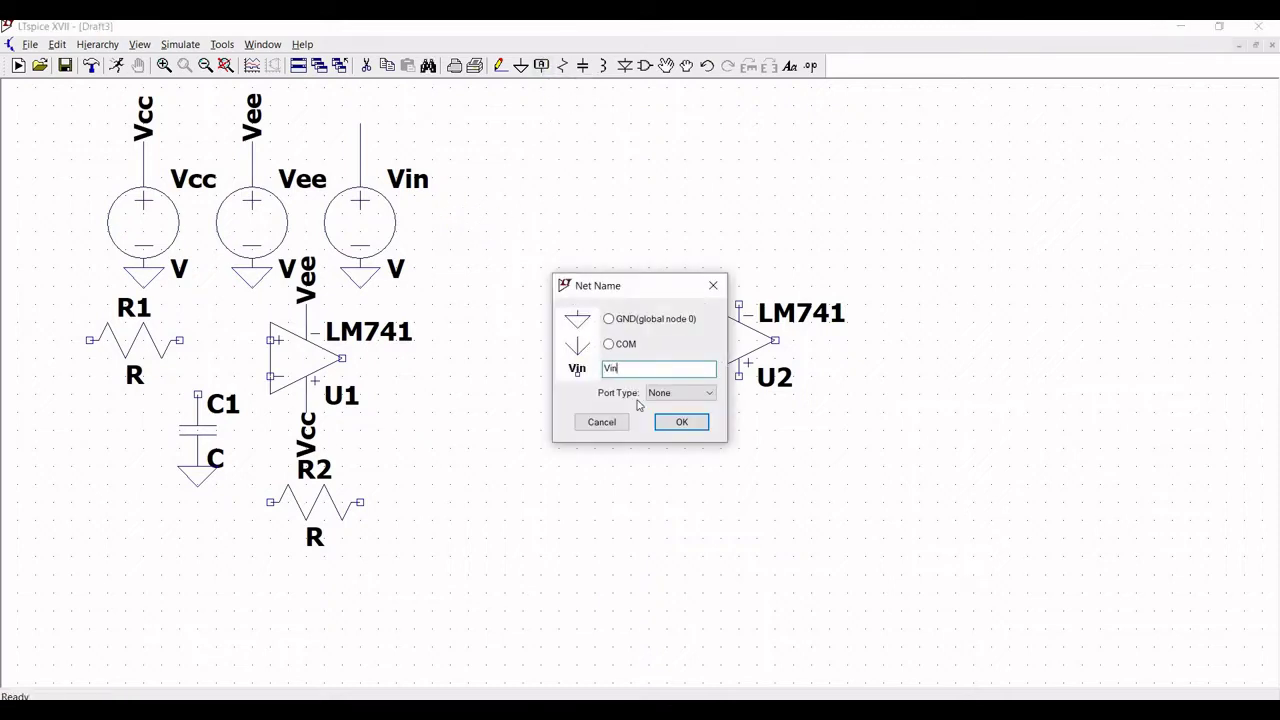
key(Return)
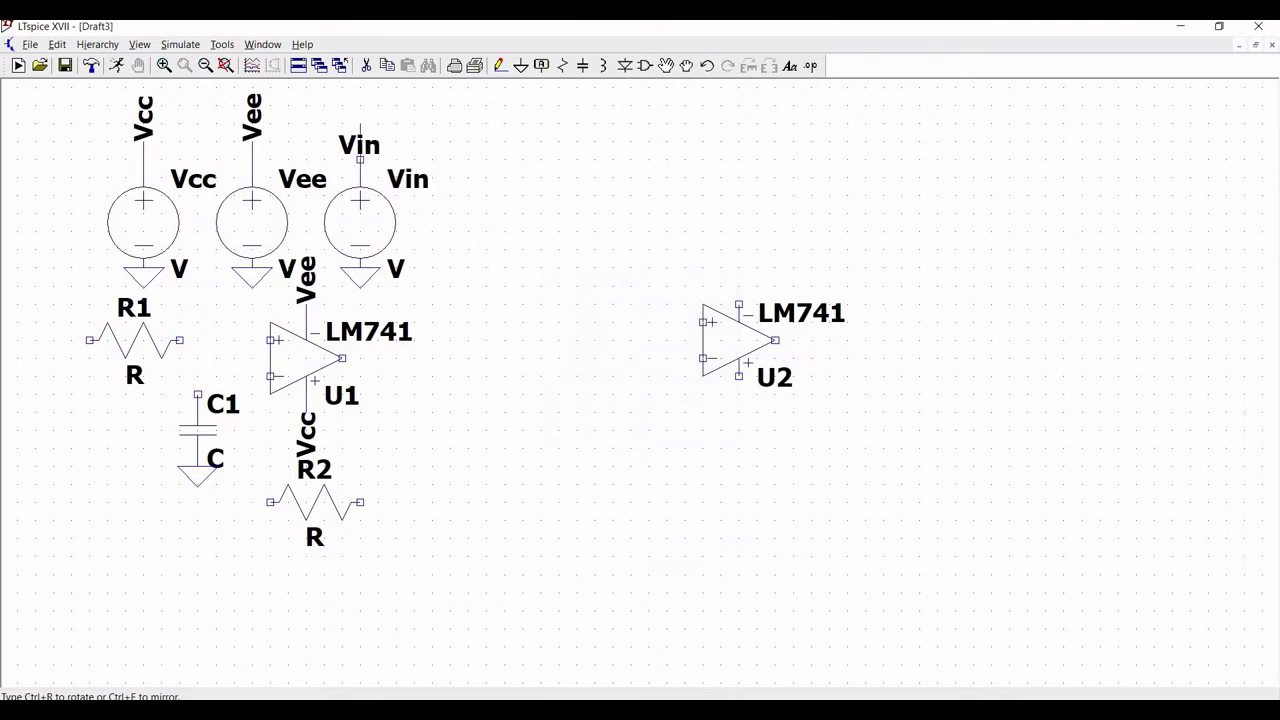
click(359, 122)
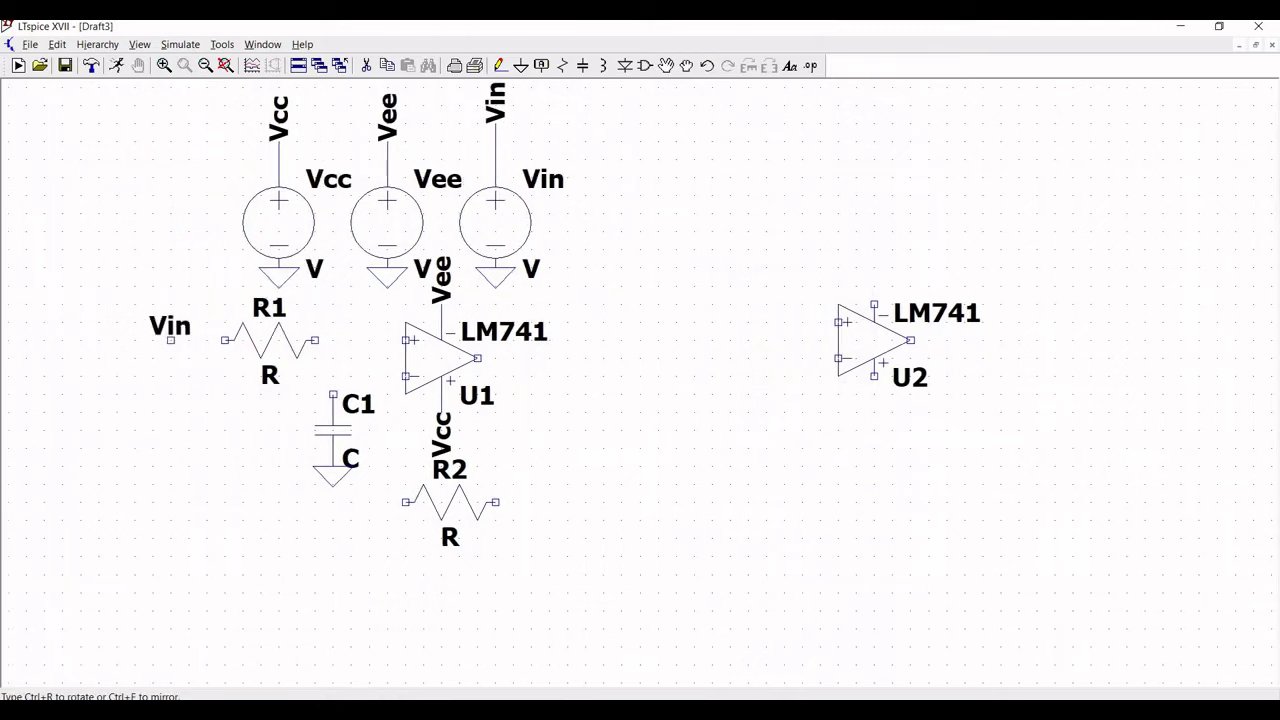
- Place a Vin label left of R1 and wire Vin, R1 and C1 into U1's + input
click(170, 340)
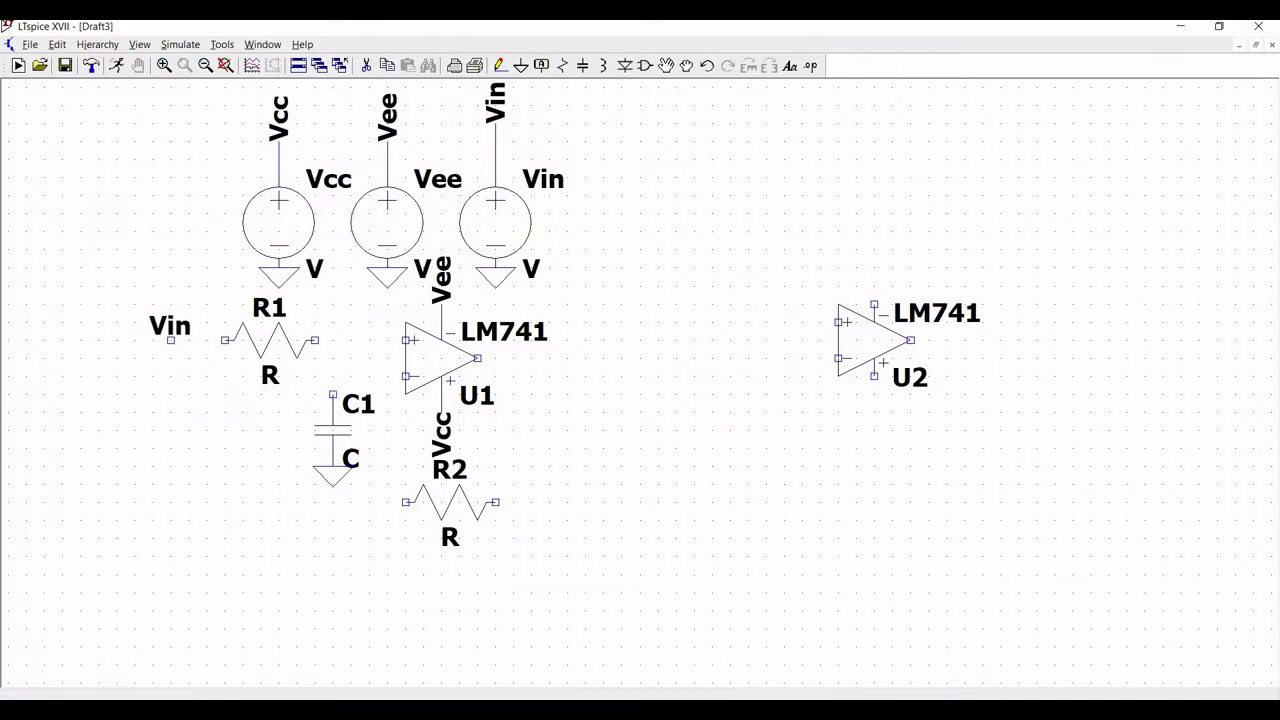
key(Escape)
drag(760, 260, 636, 262)
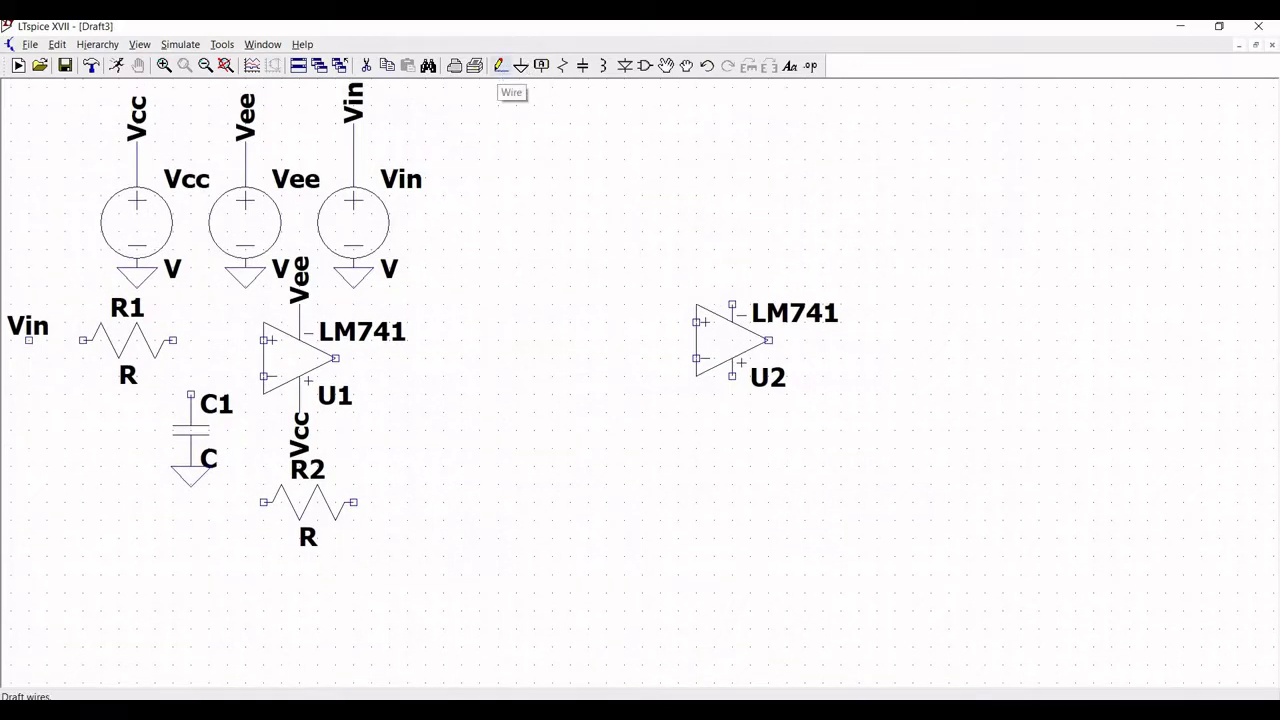
click(500, 65)
click(29, 340)
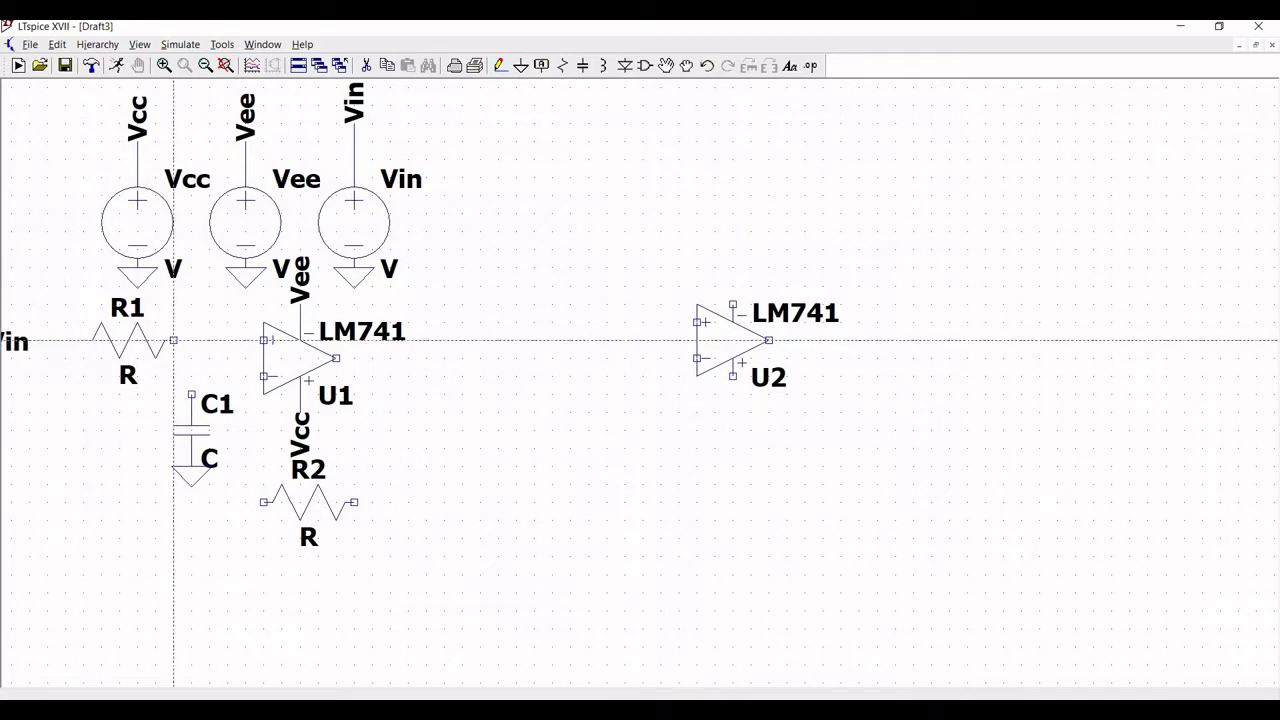
click(174, 340)
click(264, 340)
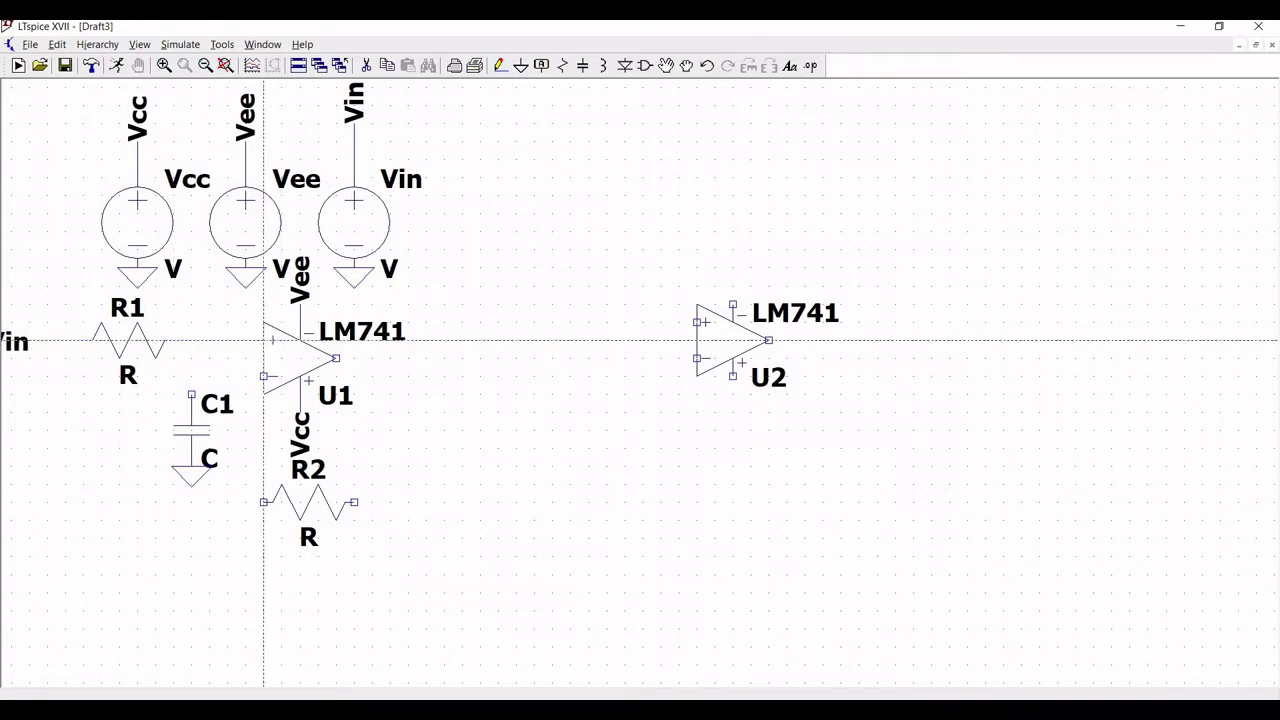
click(191, 394)
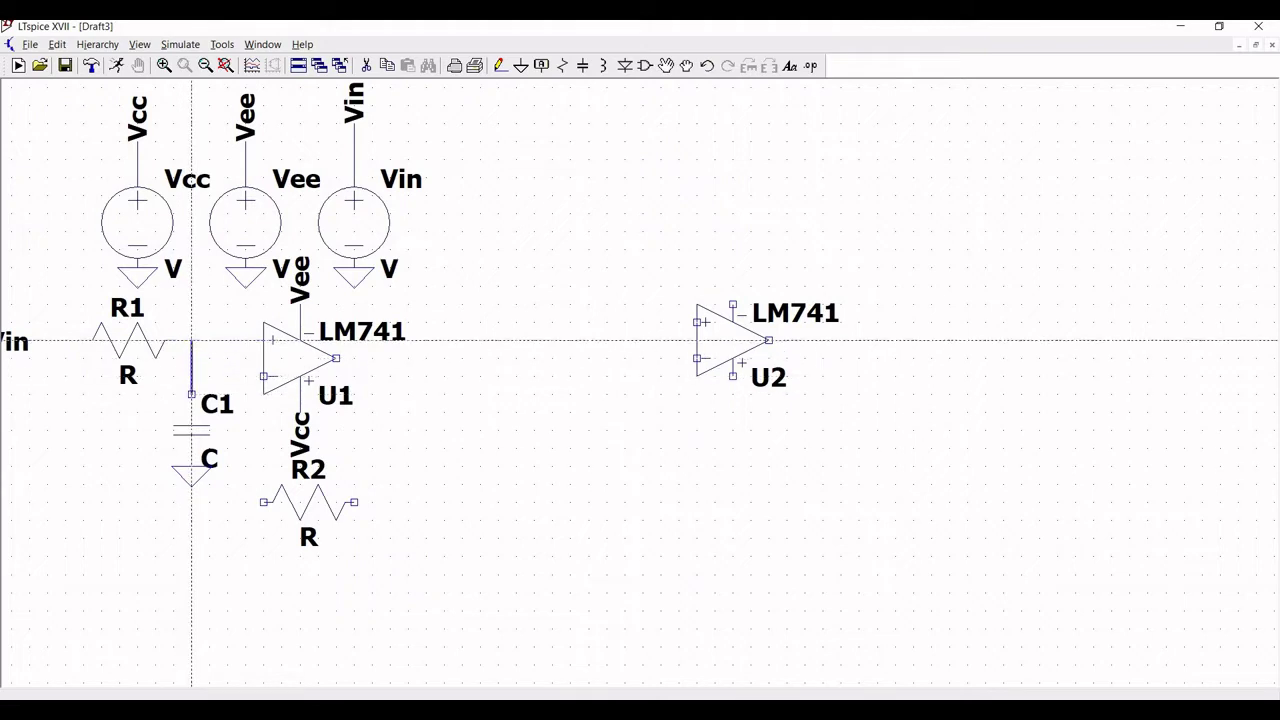
click(191, 340)
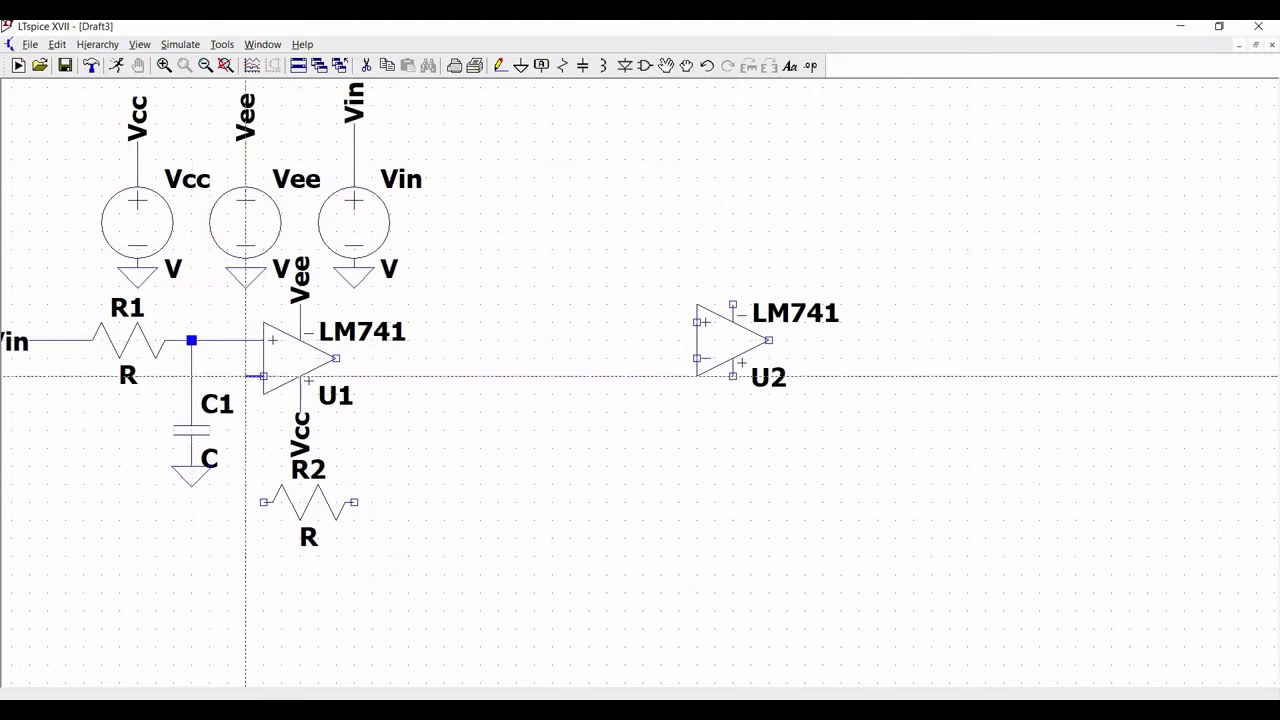
- Wire R2 as feedback from U1's − input around to its output
click(264, 376)
click(246, 501)
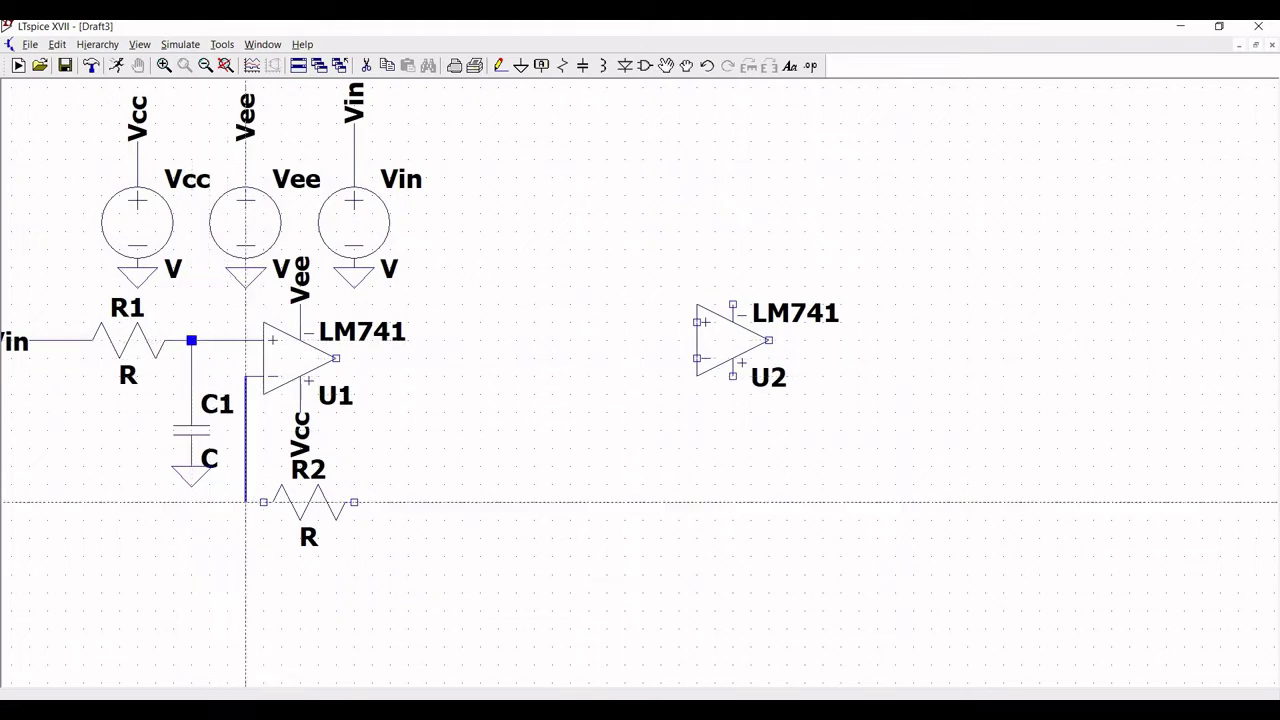
click(264, 501)
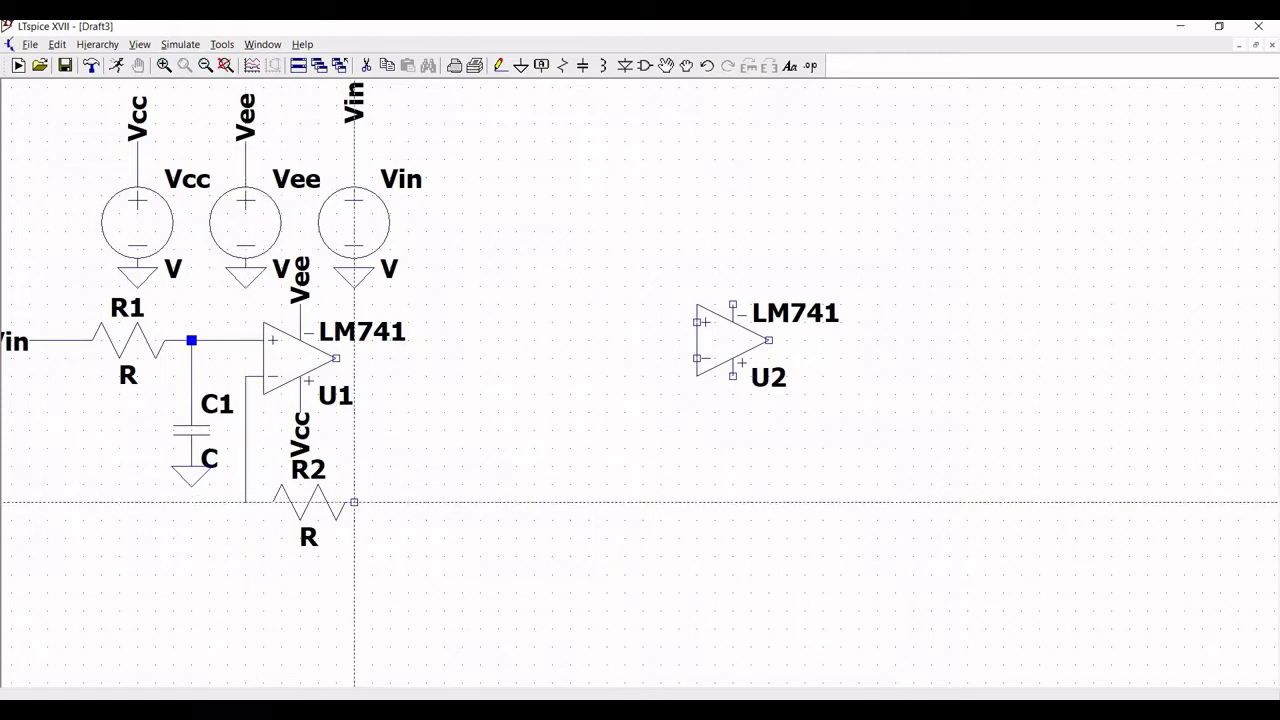
click(354, 501)
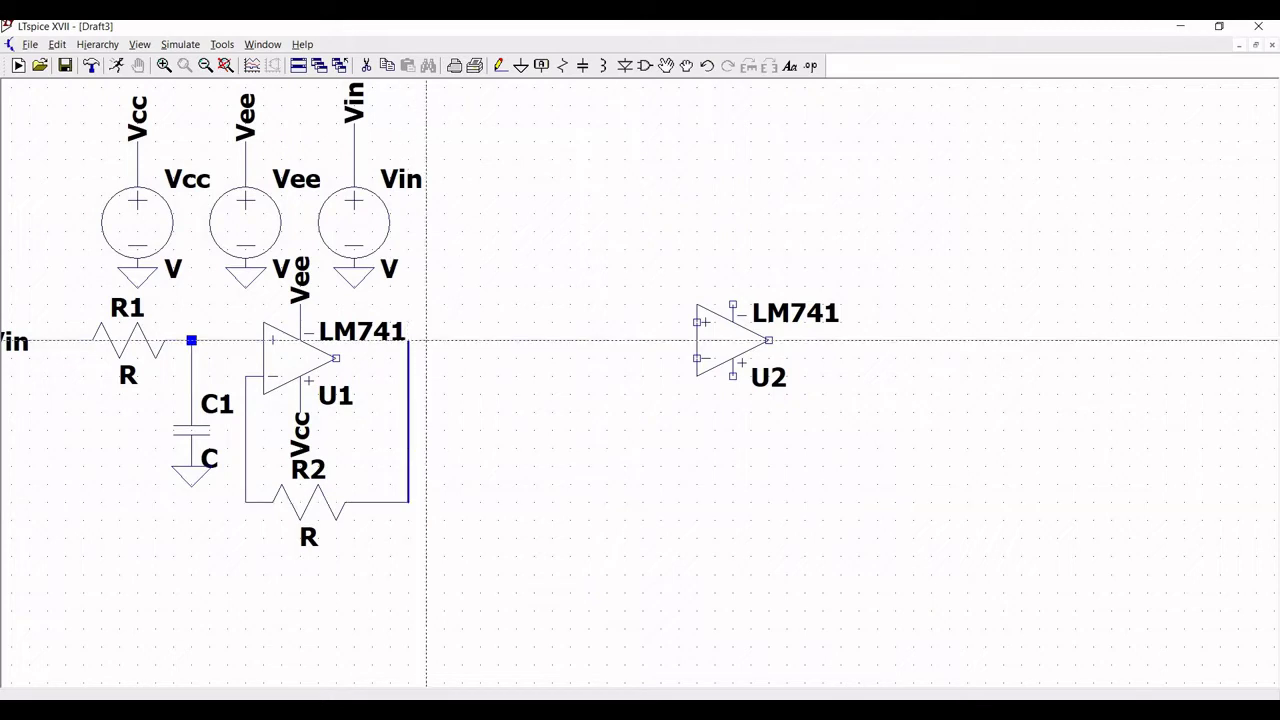
click(408, 358)
click(336, 358)
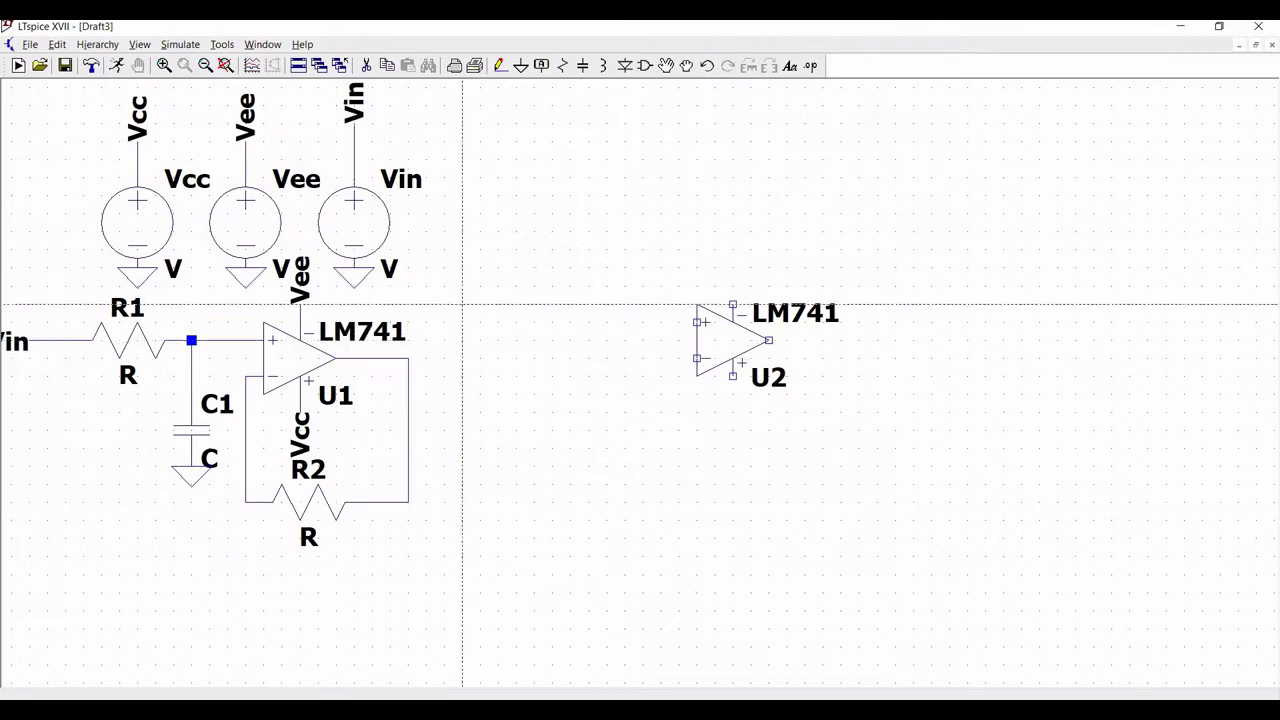
key(Escape)
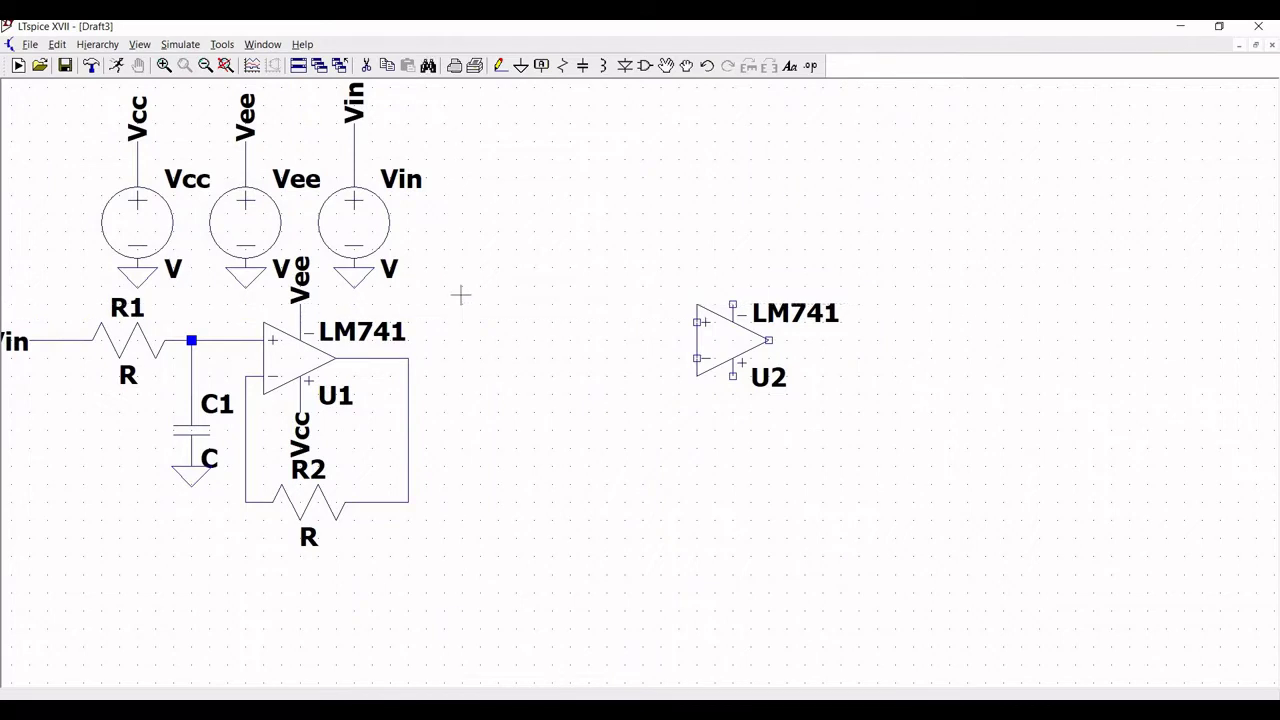
- Set Vcc to 12 V and Vee to -12 V
right_click(163, 222)
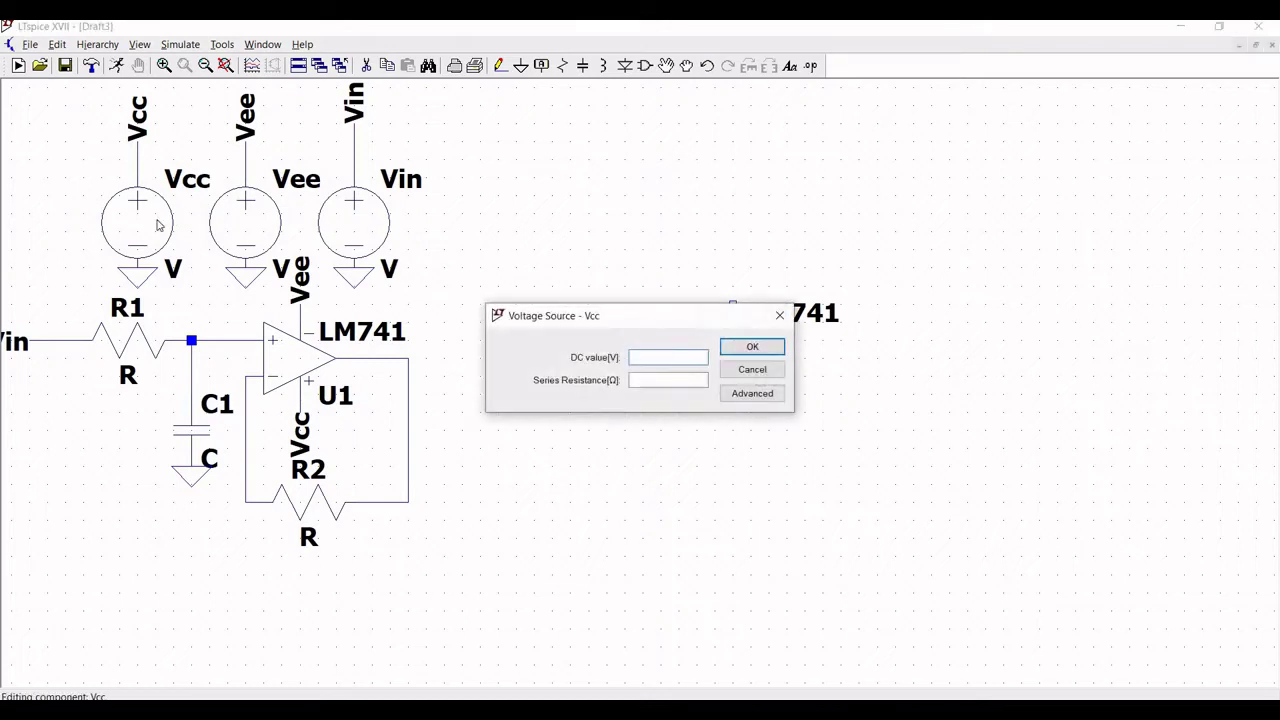
text(12)
key(Return)
right_click(264, 225)
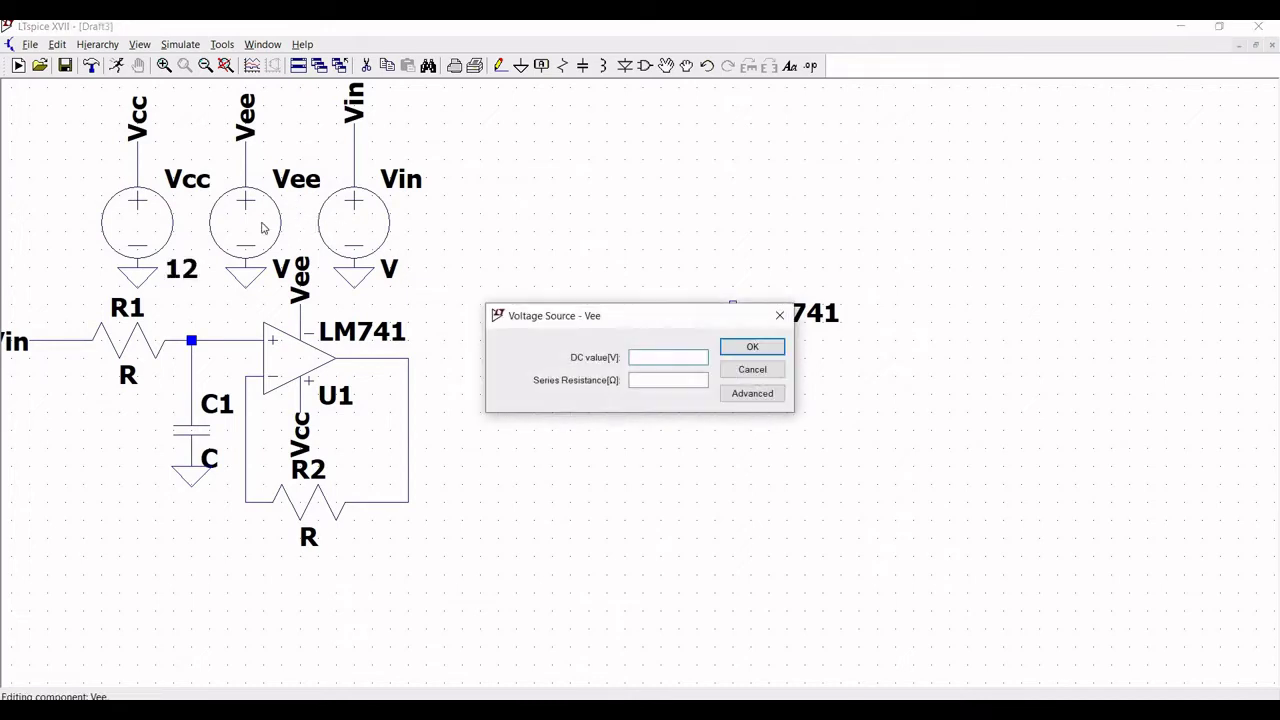
text(-12)
click(745, 347)
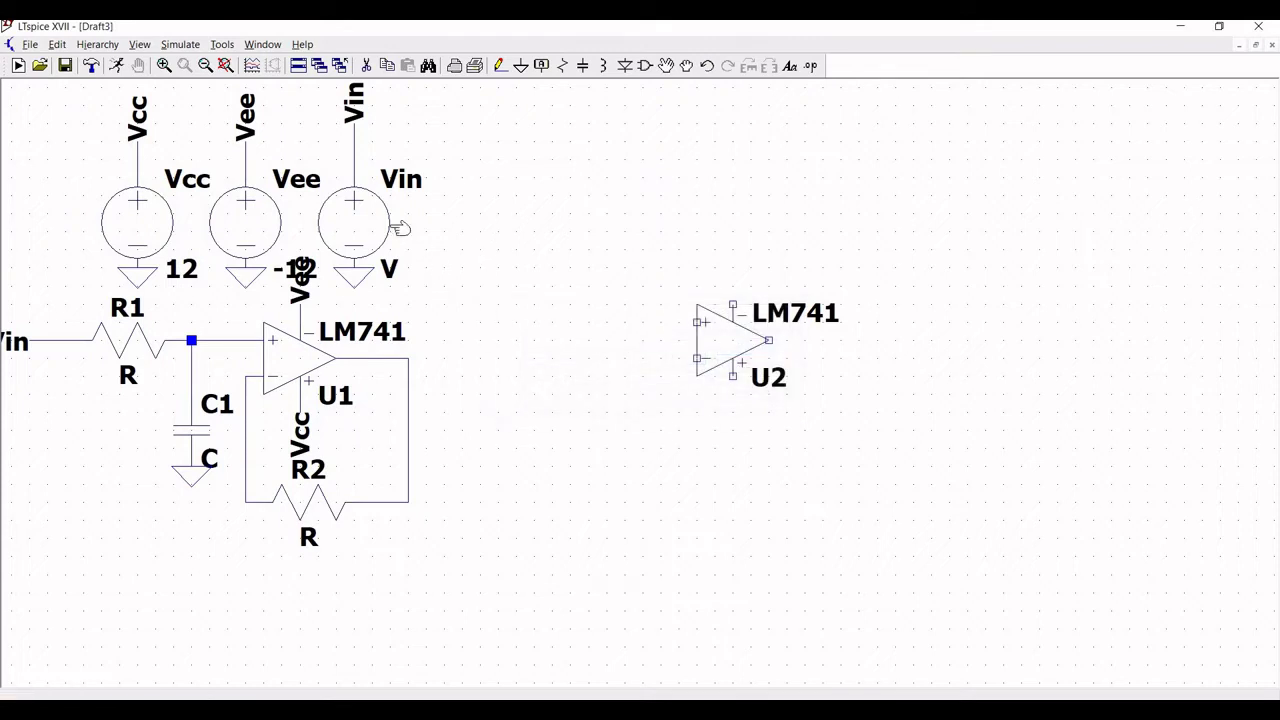
- Make Vin a SINE(0 1 1k) source with AC amplitude 1
right_click(343, 224)
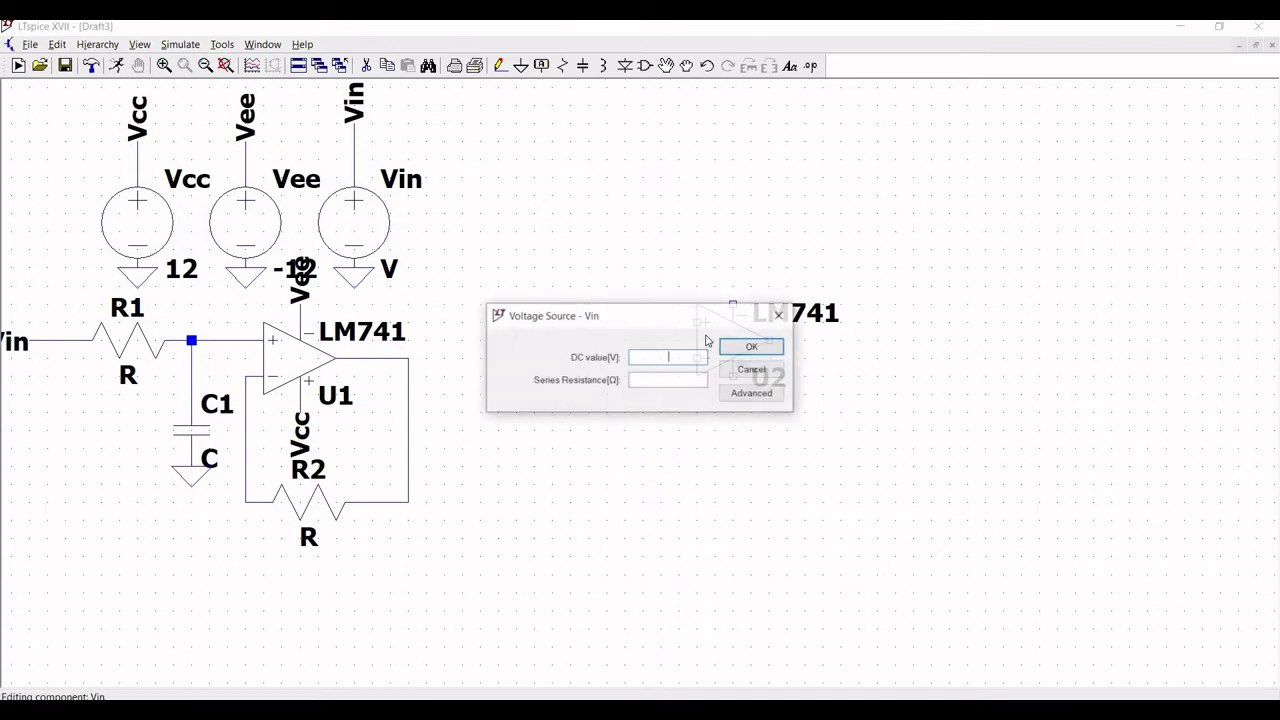
click(756, 394)
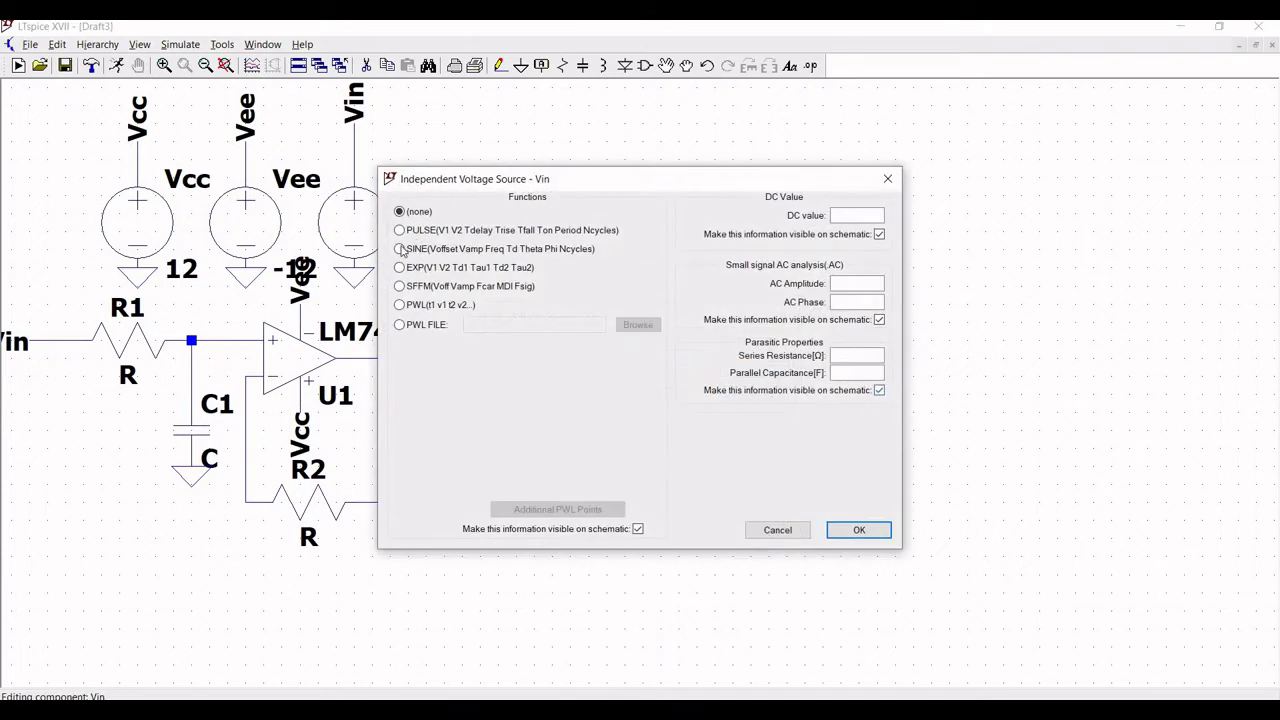
click(402, 250)
click(595, 360)
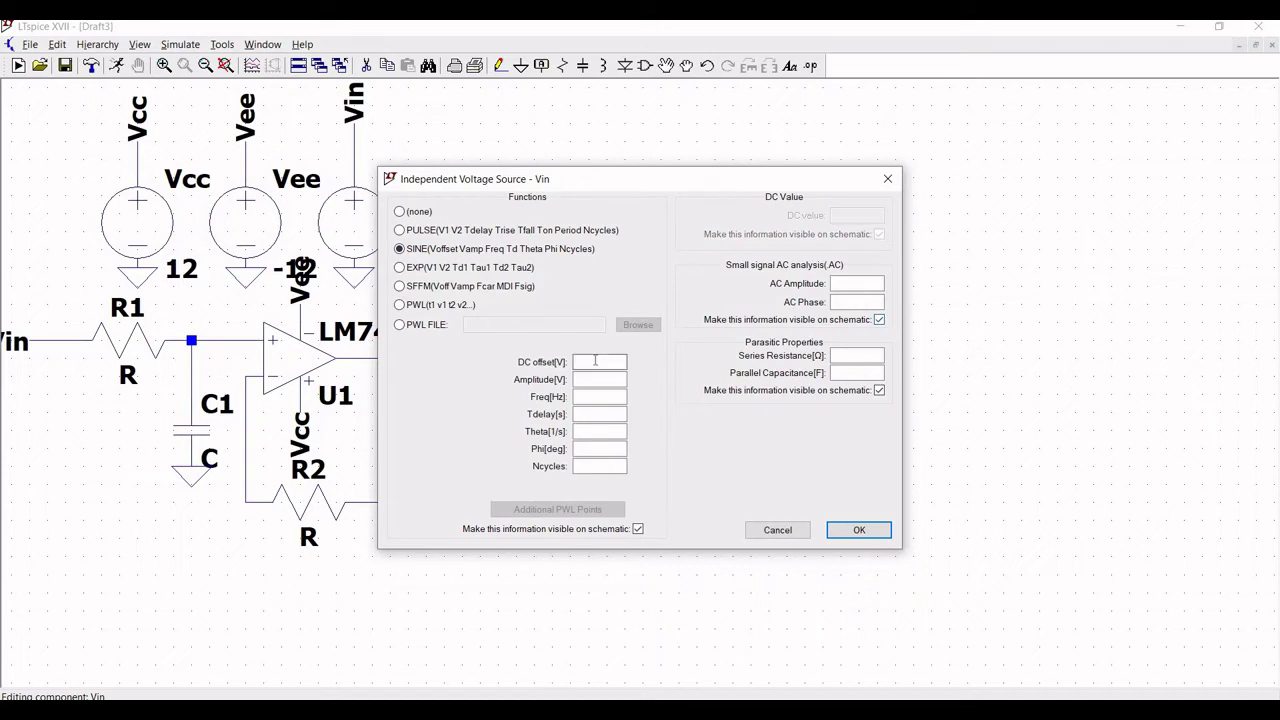
text(0)
click(596, 379)
text(1)
text(1k)
click(843, 281)
text(1)
click(856, 531)
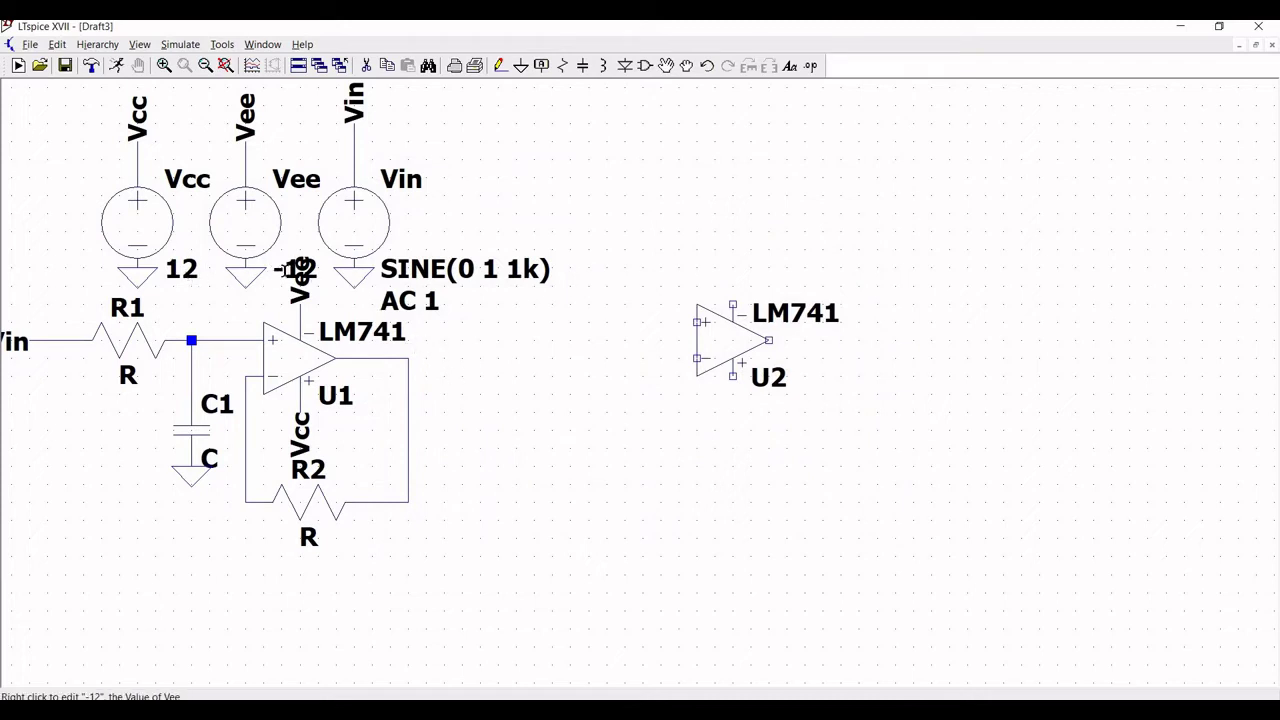
- Move Vee's -12 value label up beside the Vee source
click(666, 65)
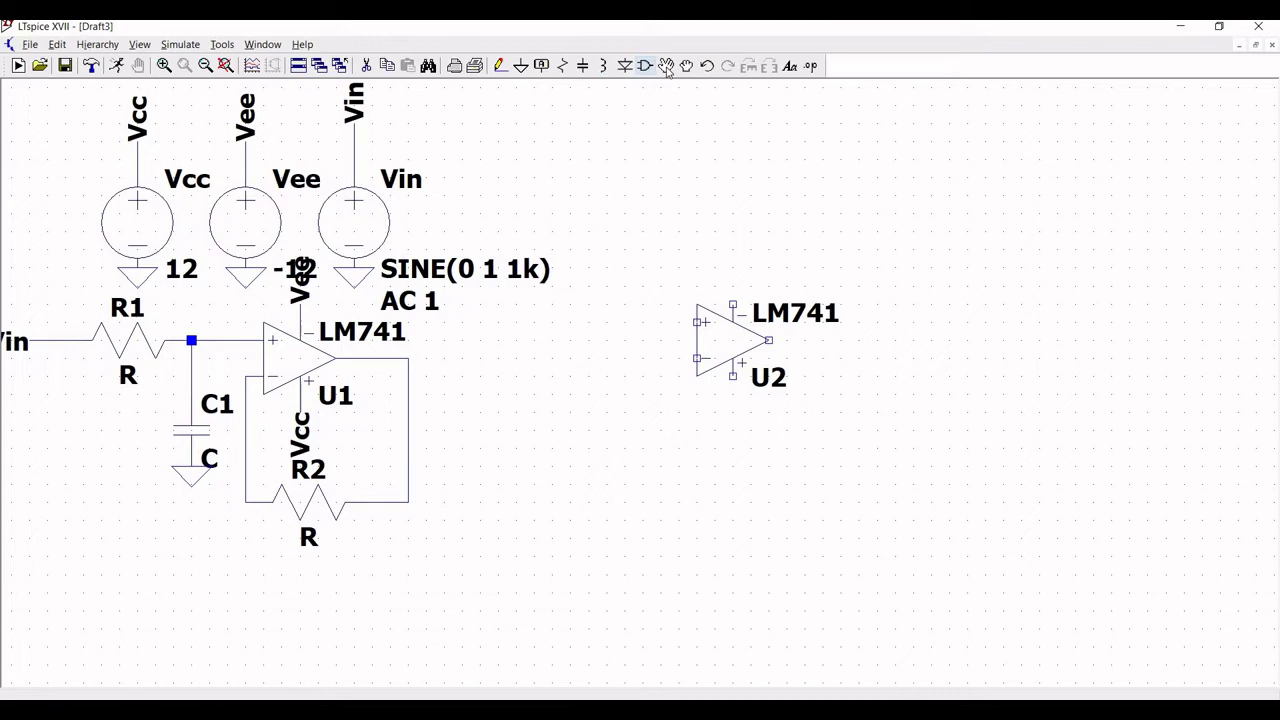
click(276, 266)
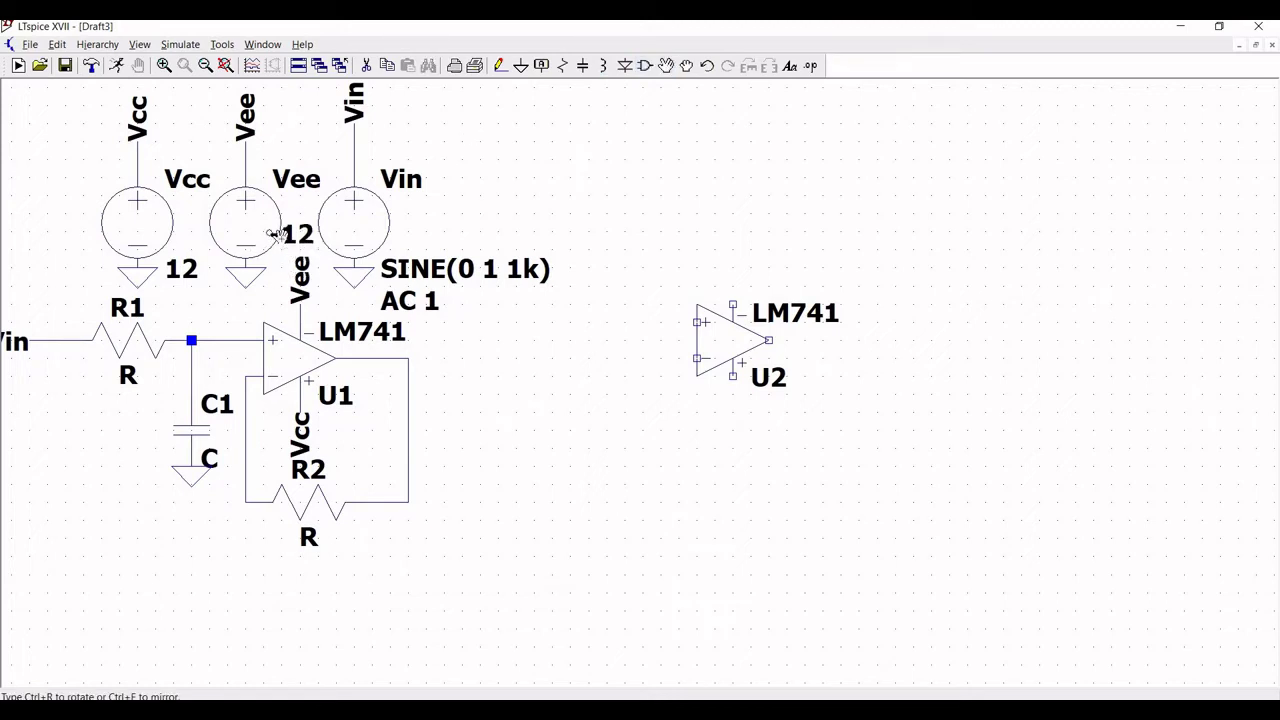
click(276, 234)
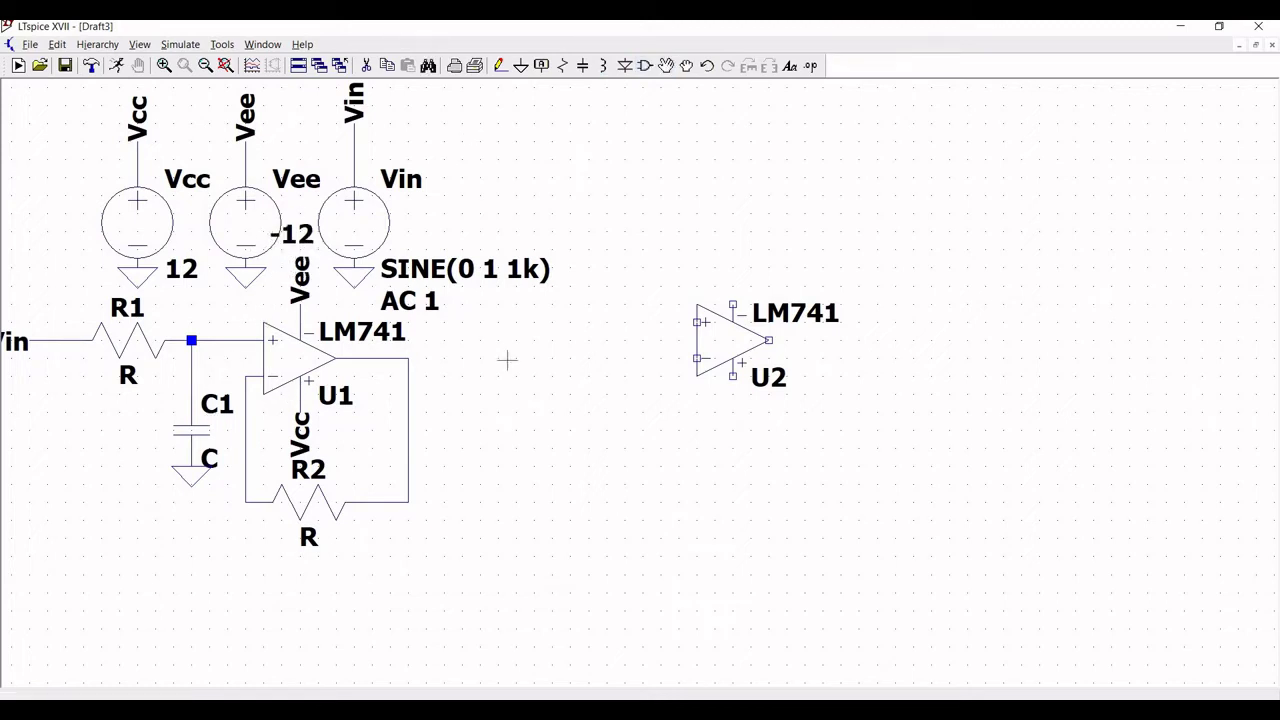
key(Escape)
- Enter 3.4k for resistor R1, 1000p for capacitor C1 and 3.3k for resistor R2
right_click(138, 330)
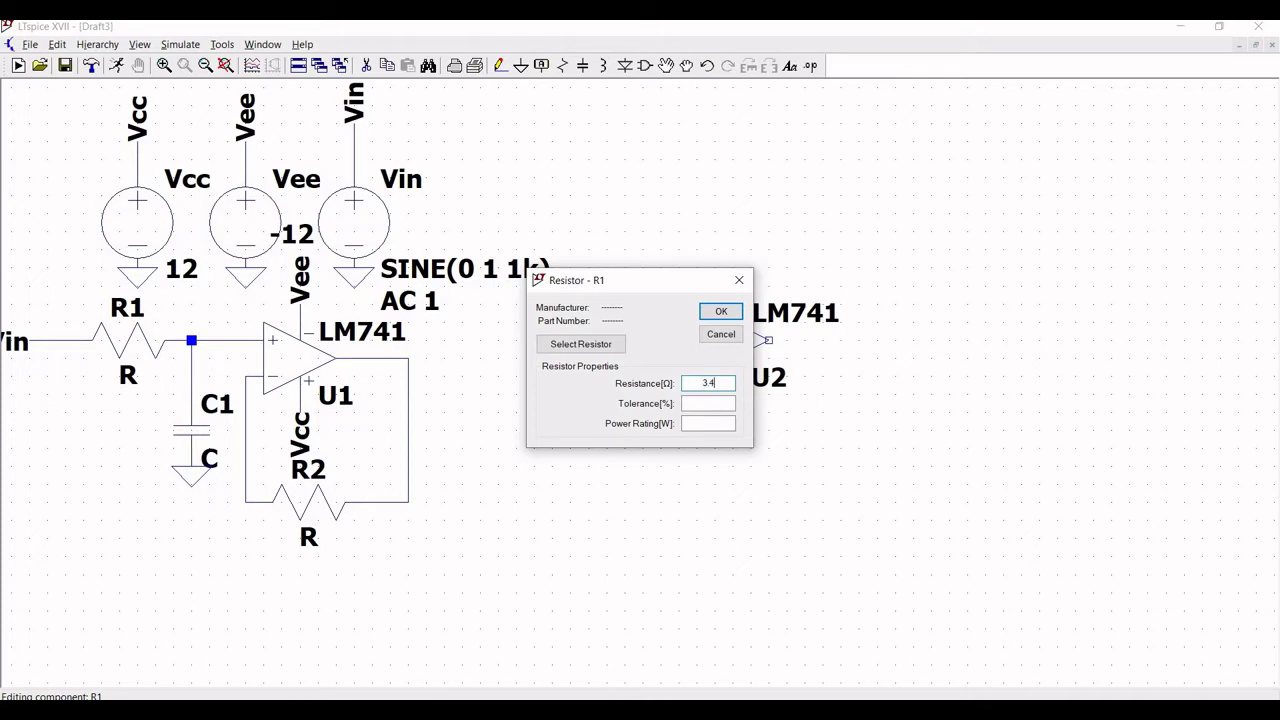
text(3.4k)
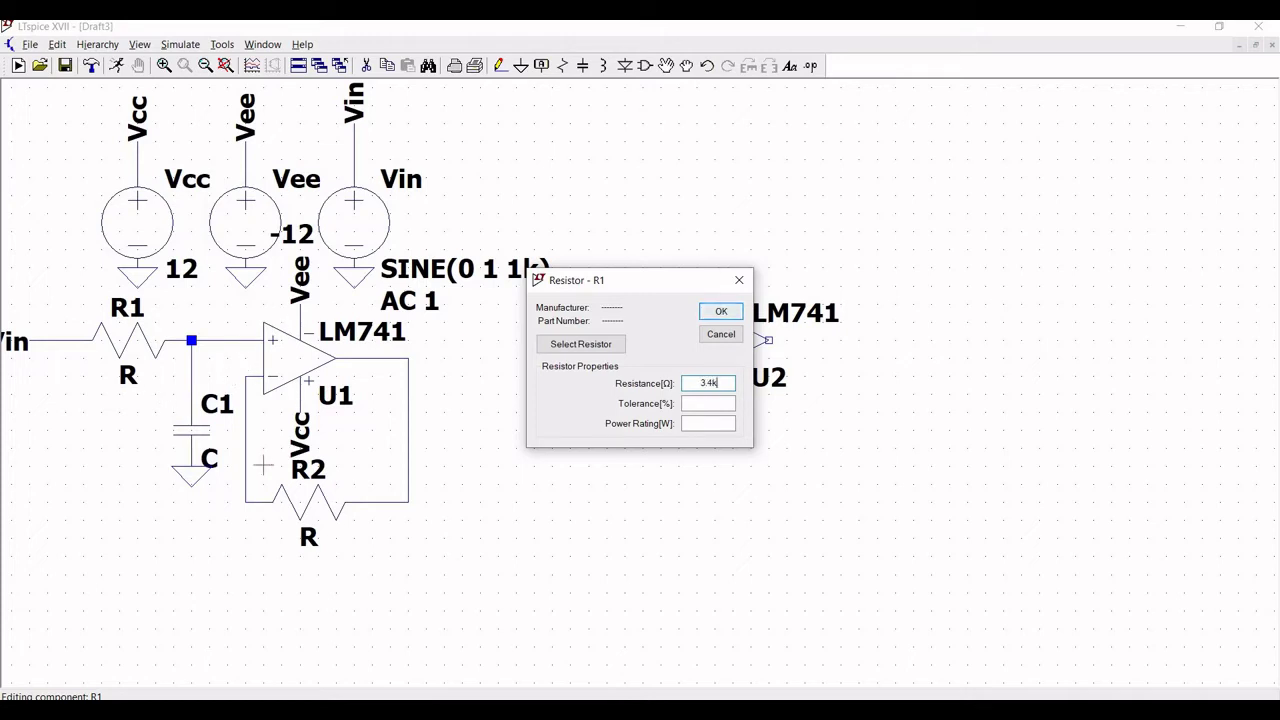
click(721, 311)
right_click(200, 432)
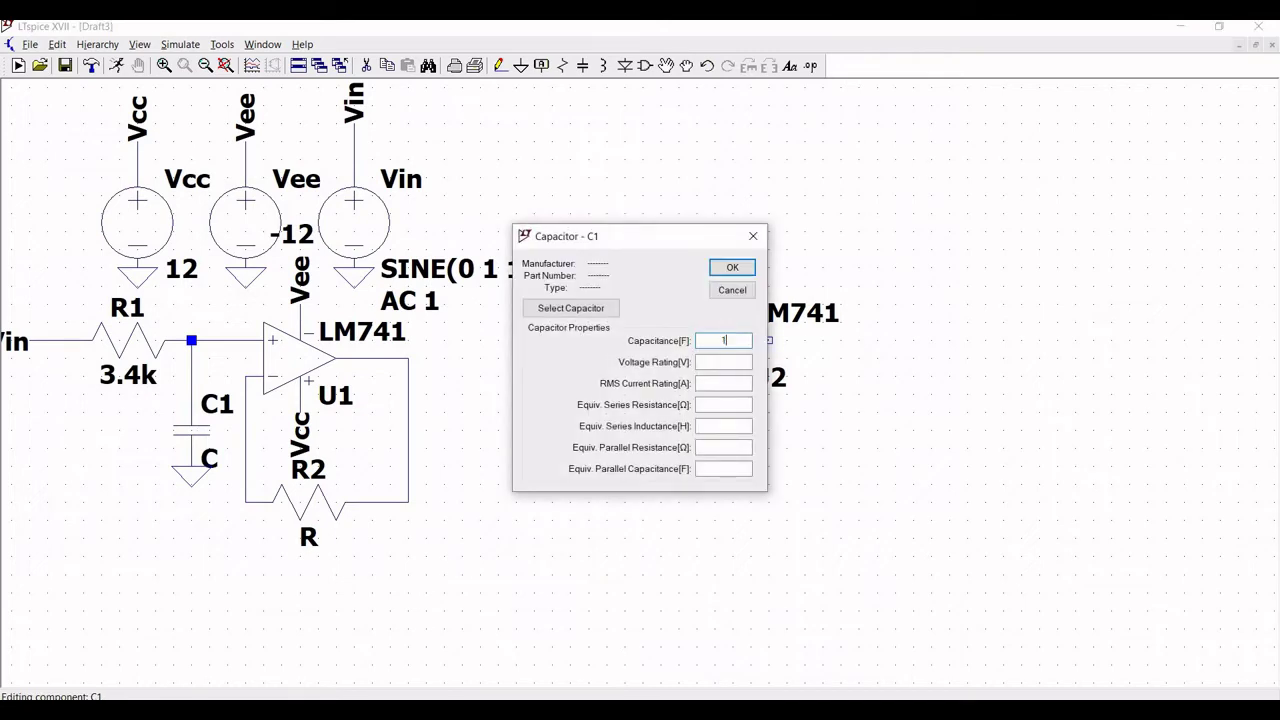
text(1000p)
click(726, 267)
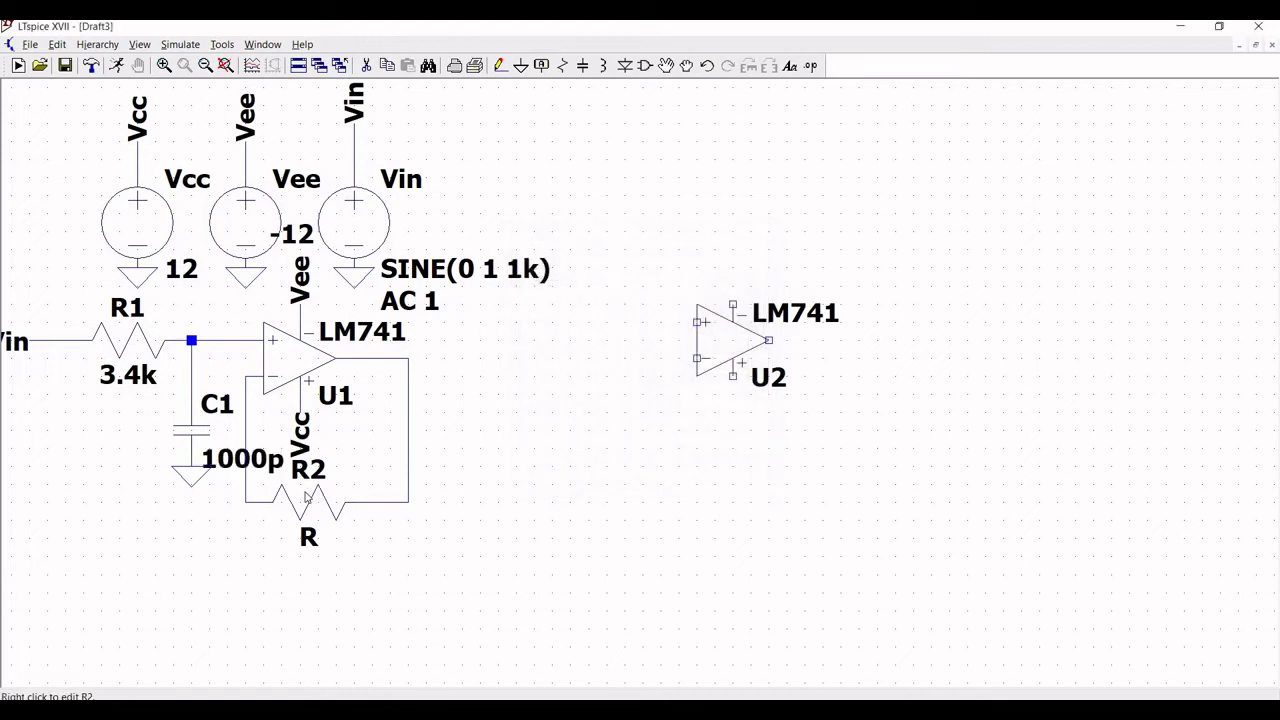
right_click(310, 495)
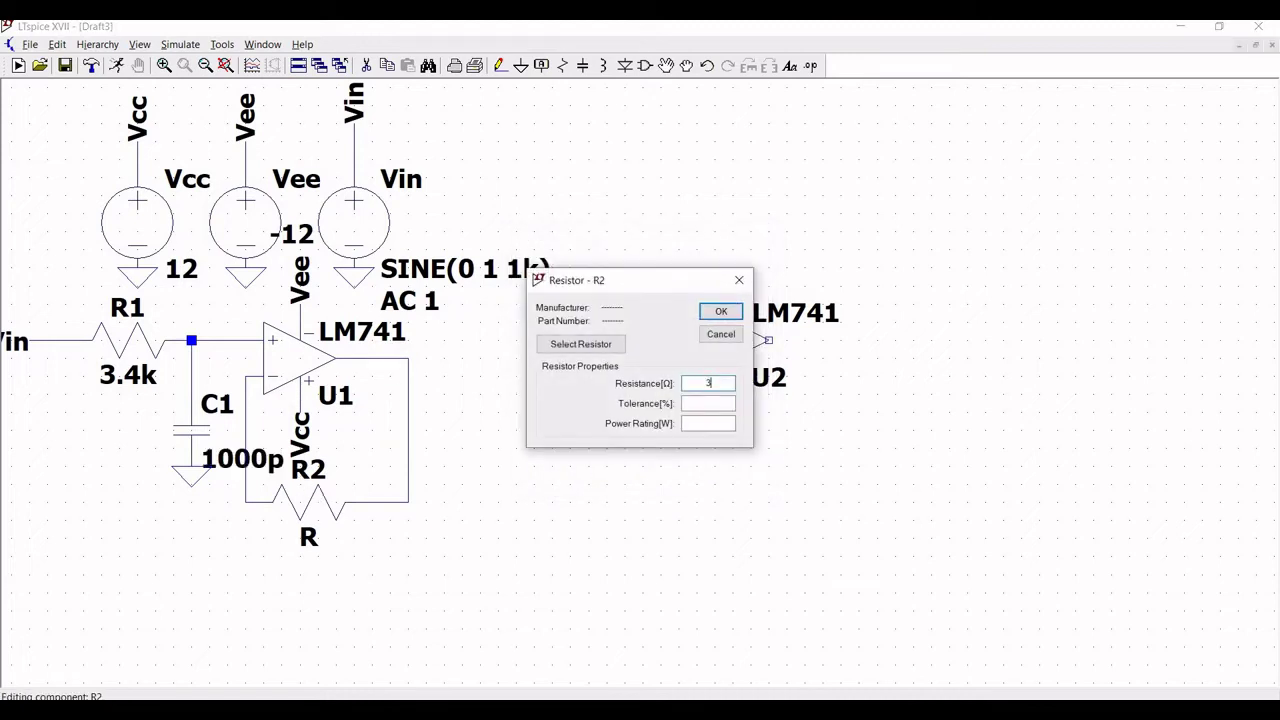
text(3.3k)
click(716, 313)
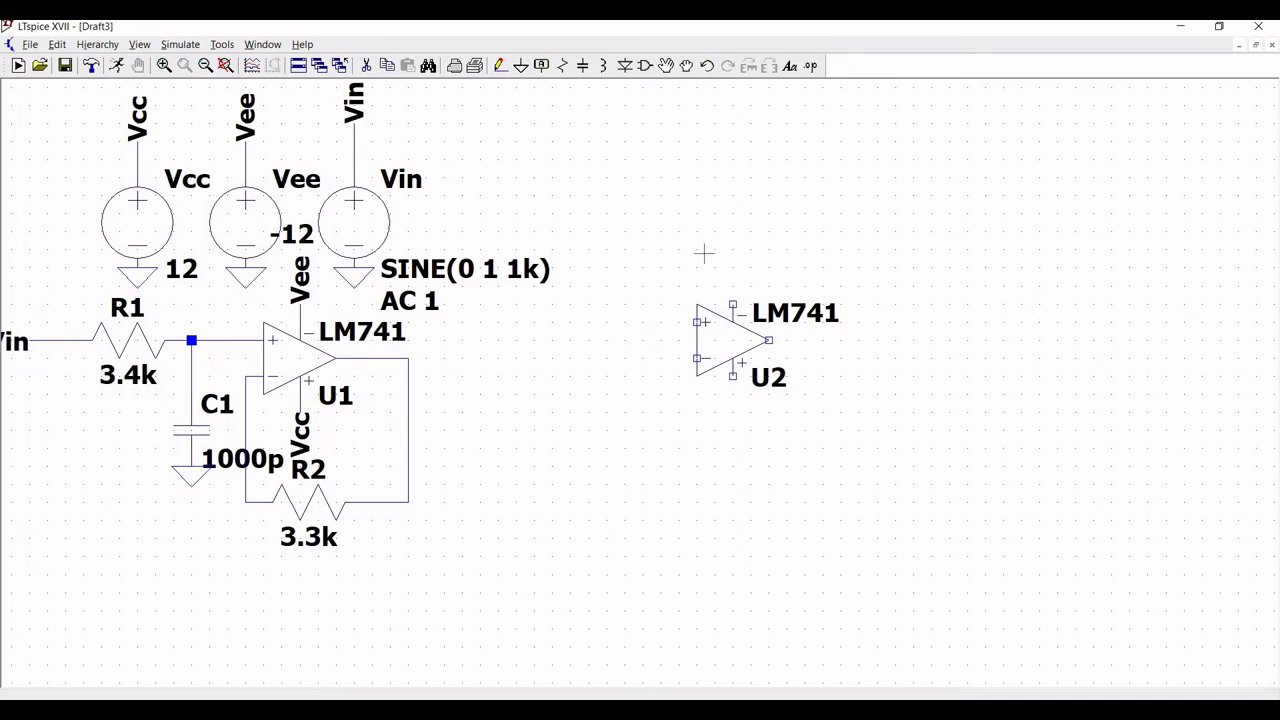
- Move the second op-amp U2 further to the right
click(666, 66)
click(713, 348)
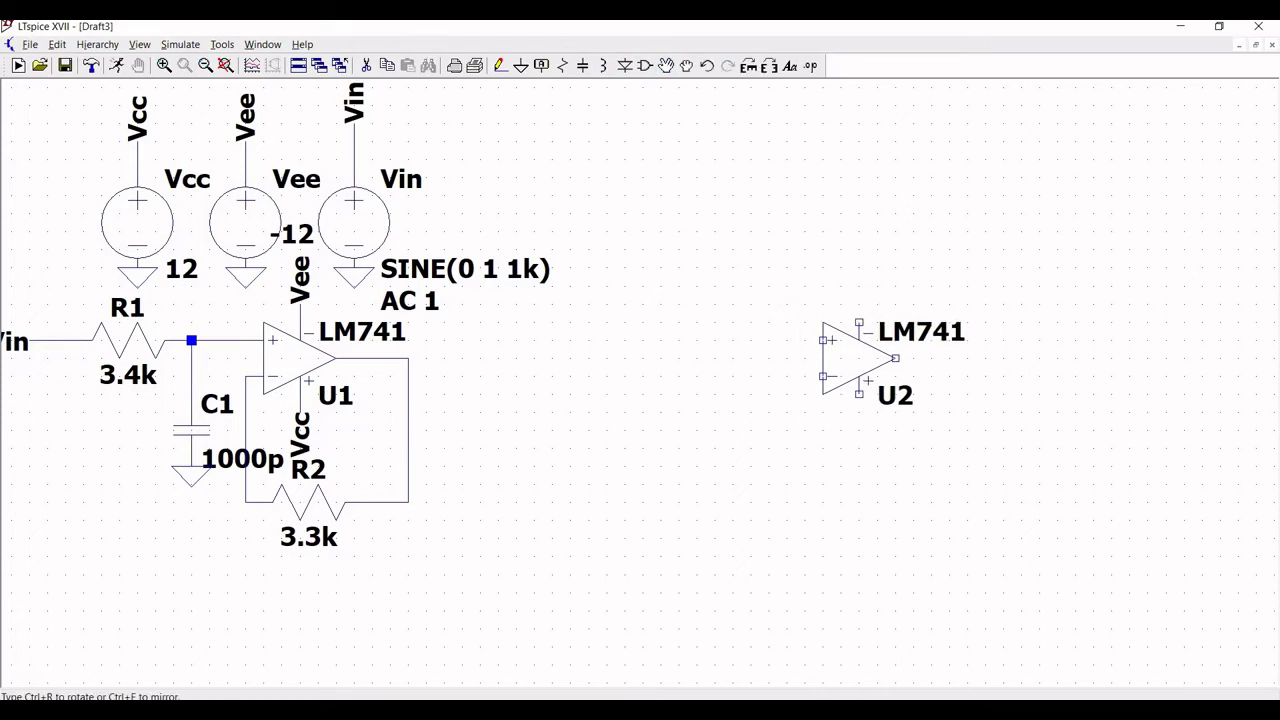
click(856, 366)
key(Escape)
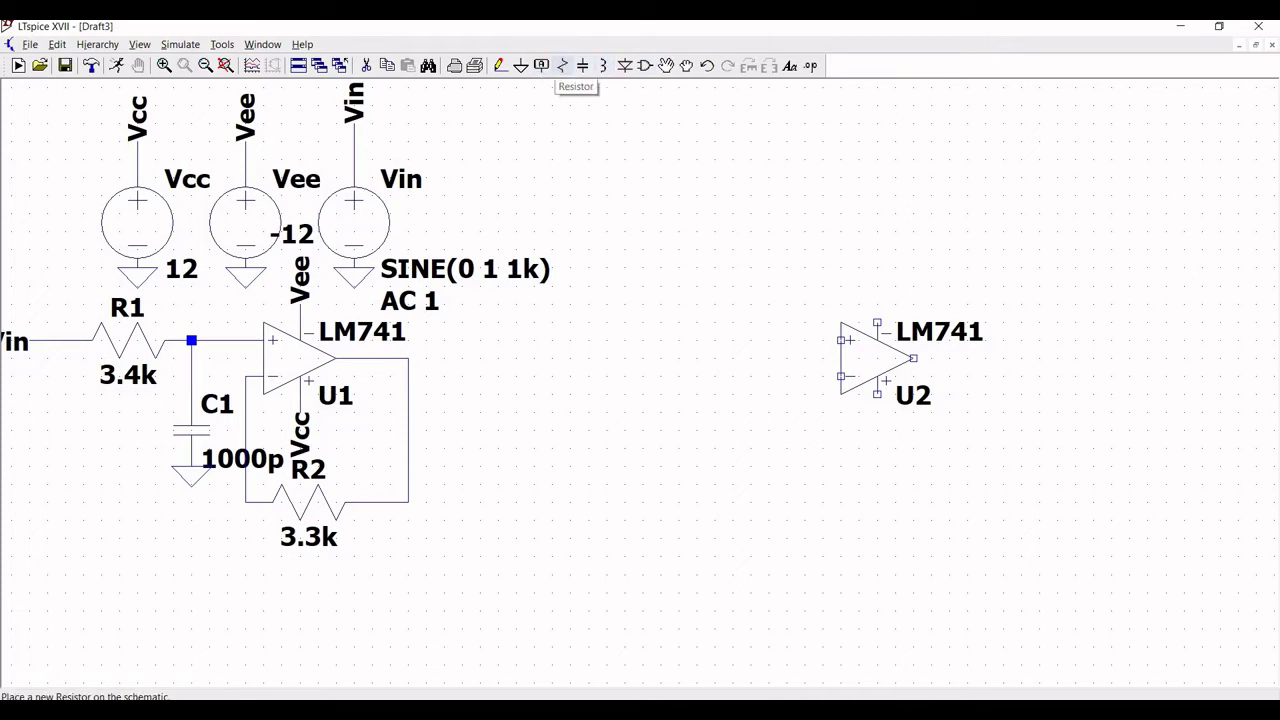
- Place a horizontal resistor R5 below U2
click(563, 65)
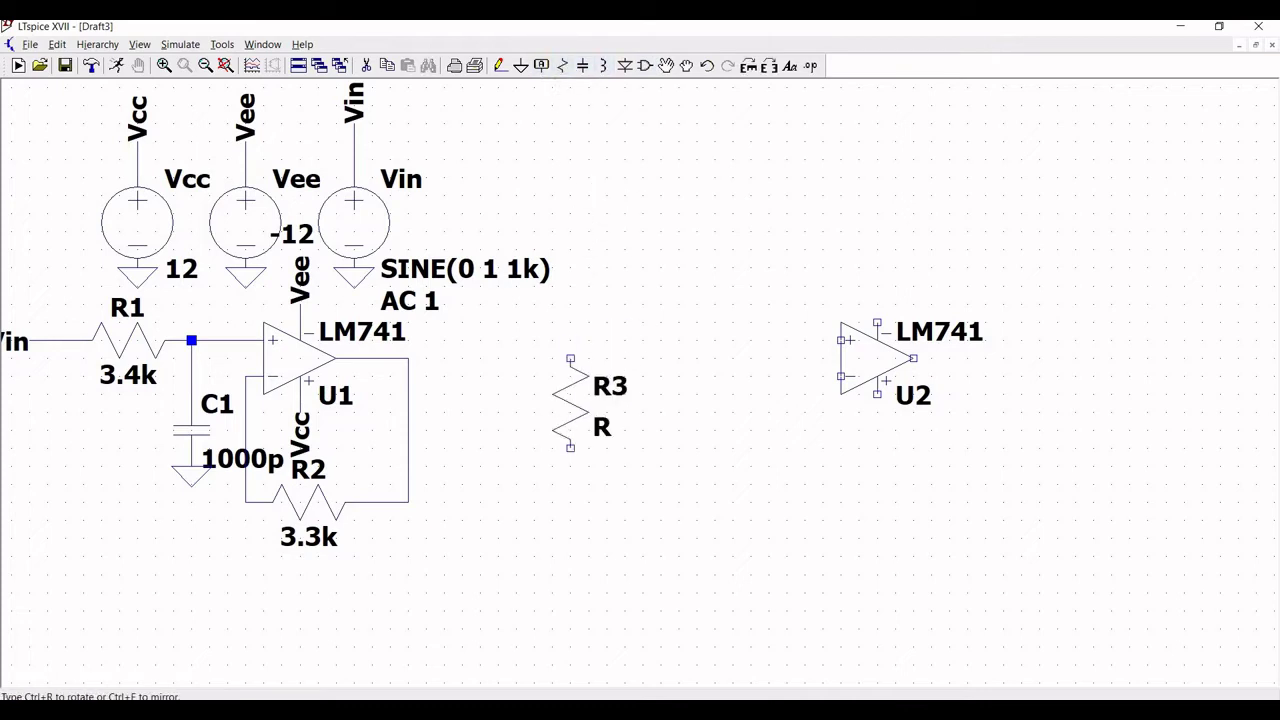
key(ctrl+r)
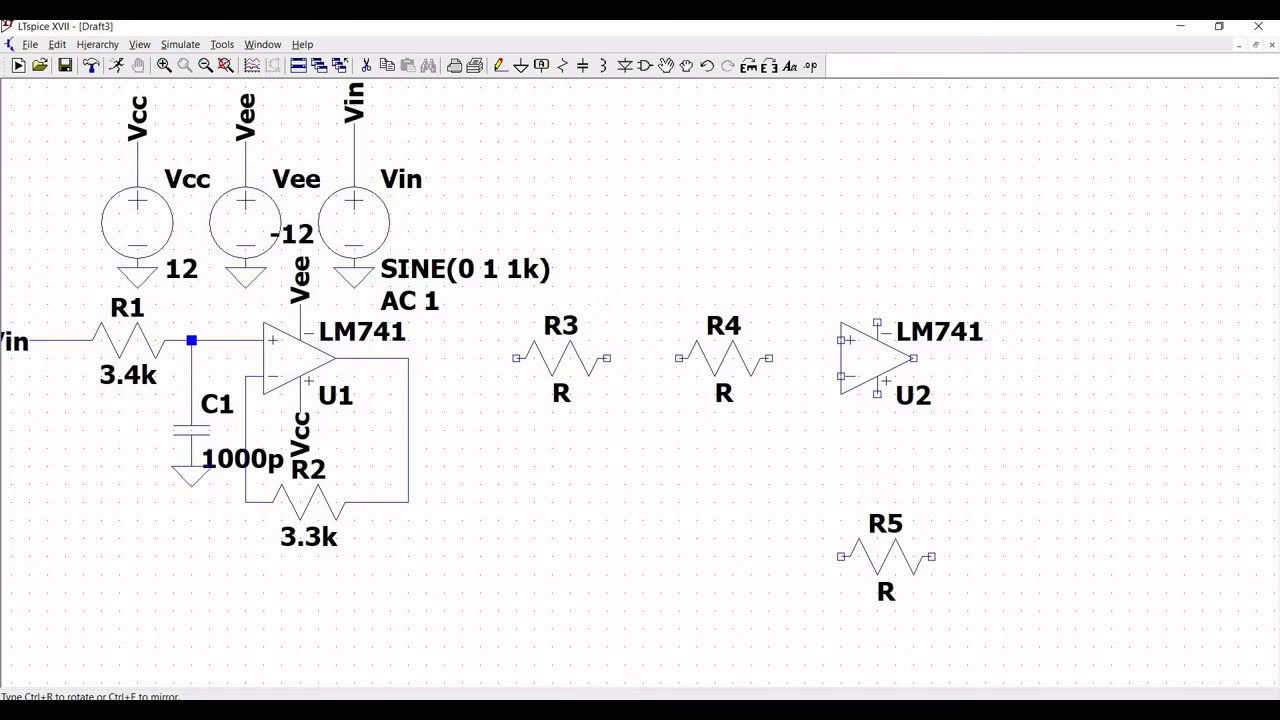
click(886, 556)
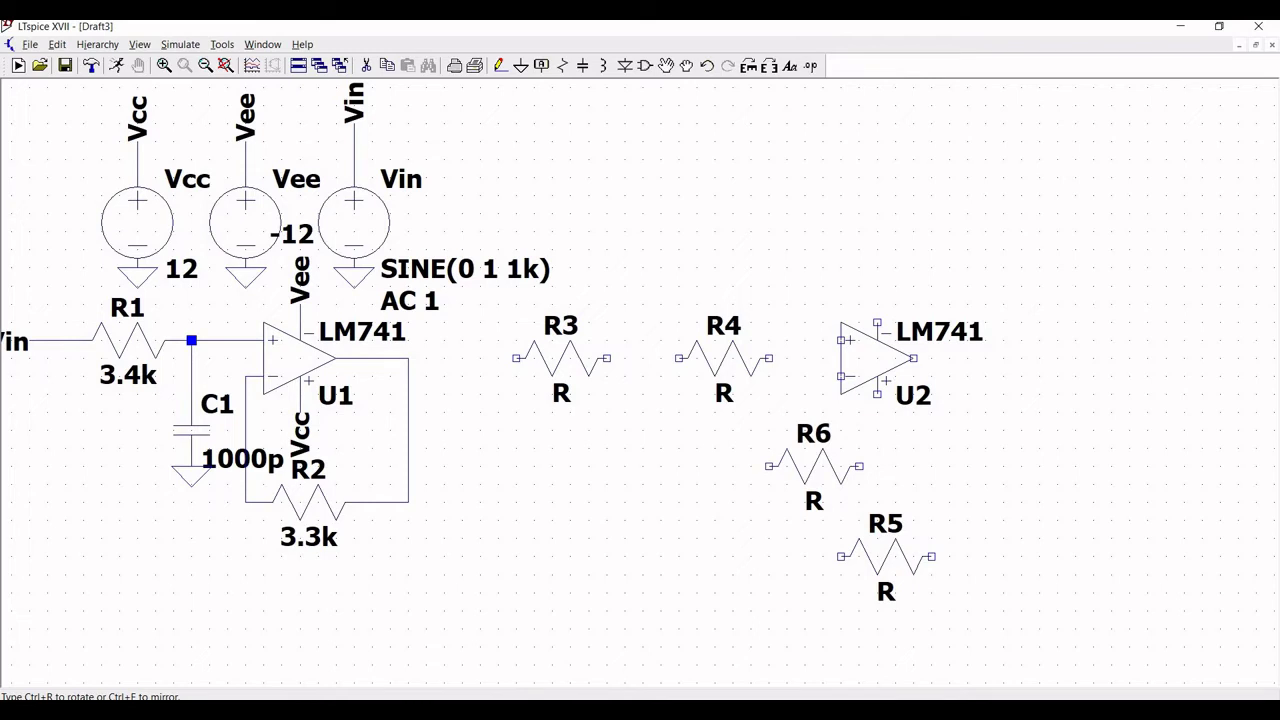
key(Escape)
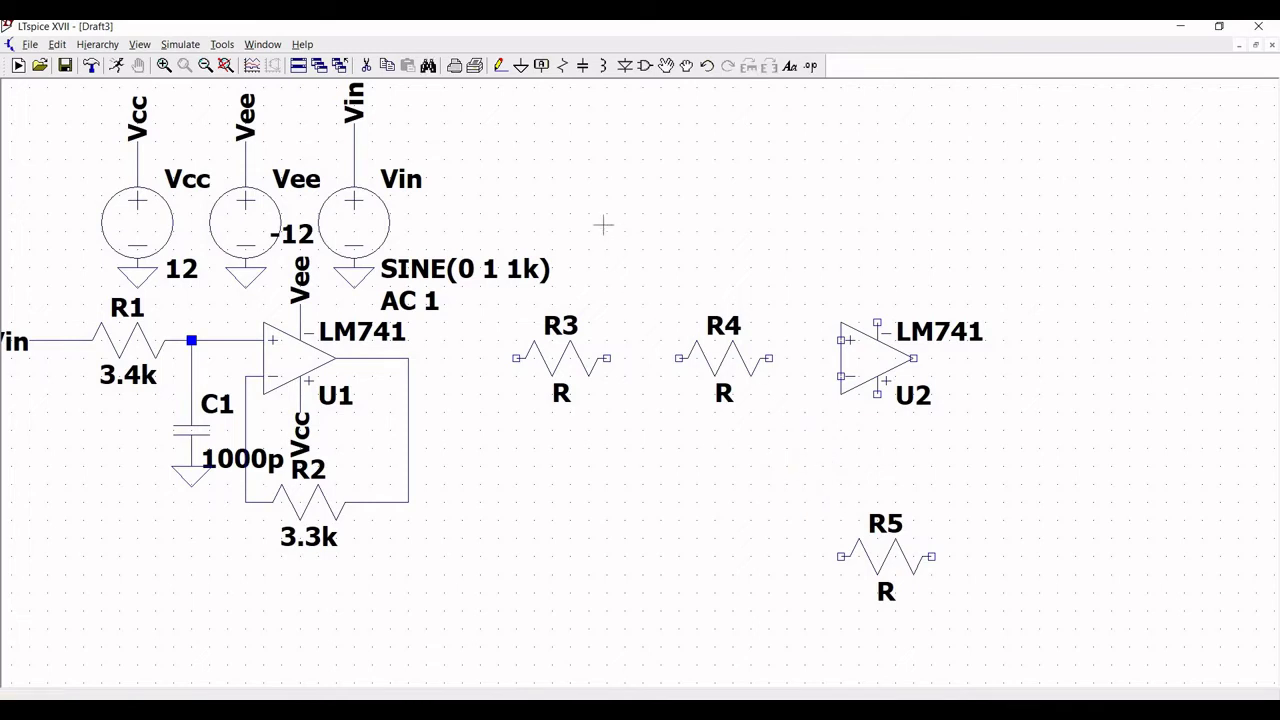
- Place capacitor C2 horizontally above U2 and an upright capacitor C3 below it
click(583, 65)
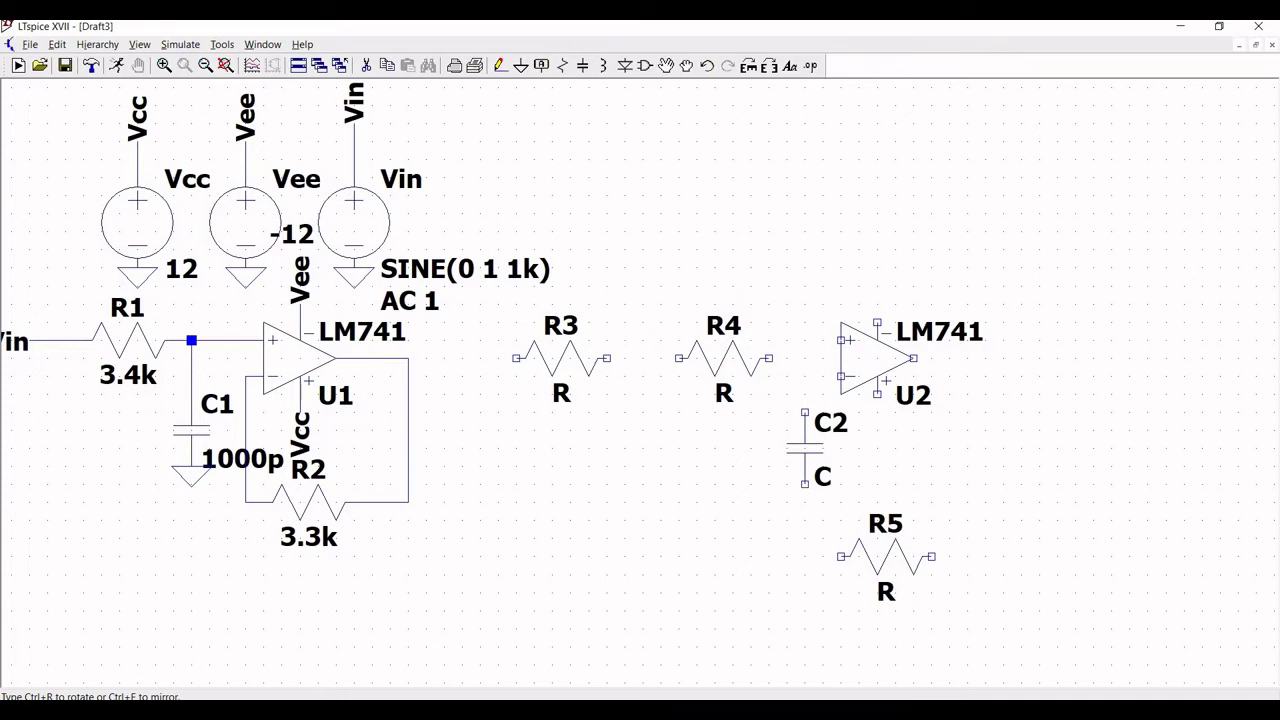
key(ctrl+r)
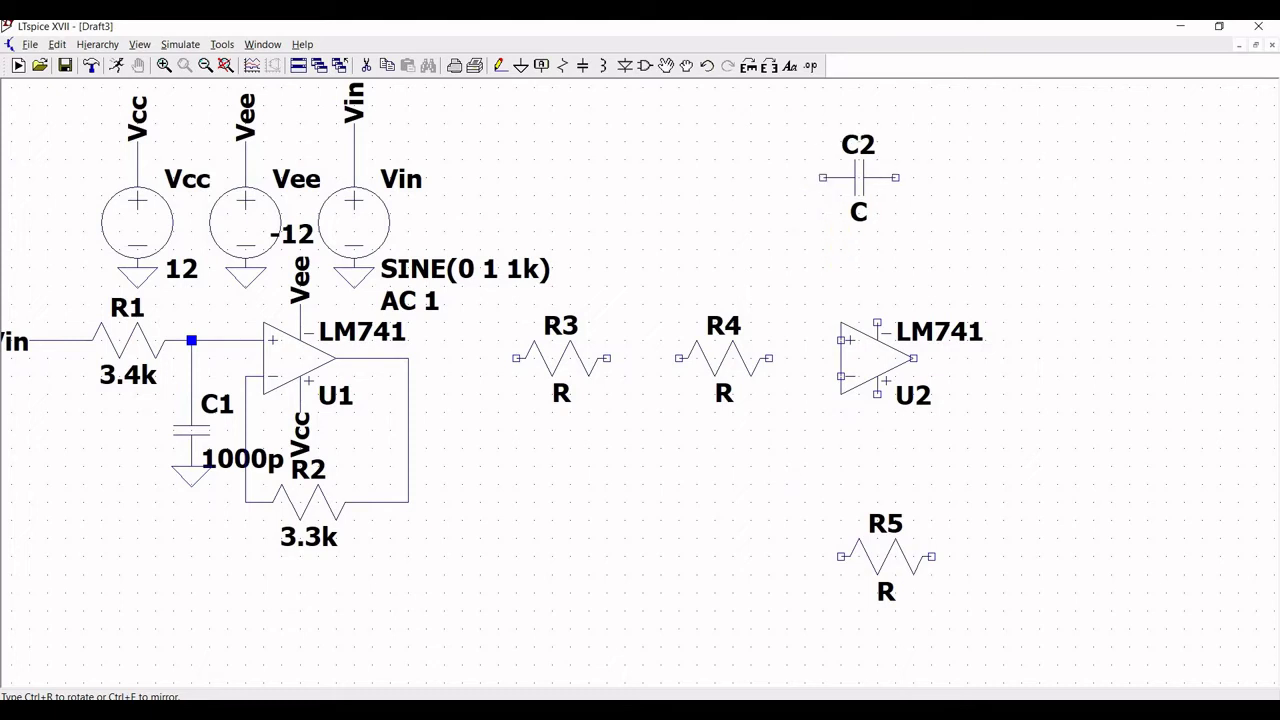
click(858, 177)
key(ctrl+r)
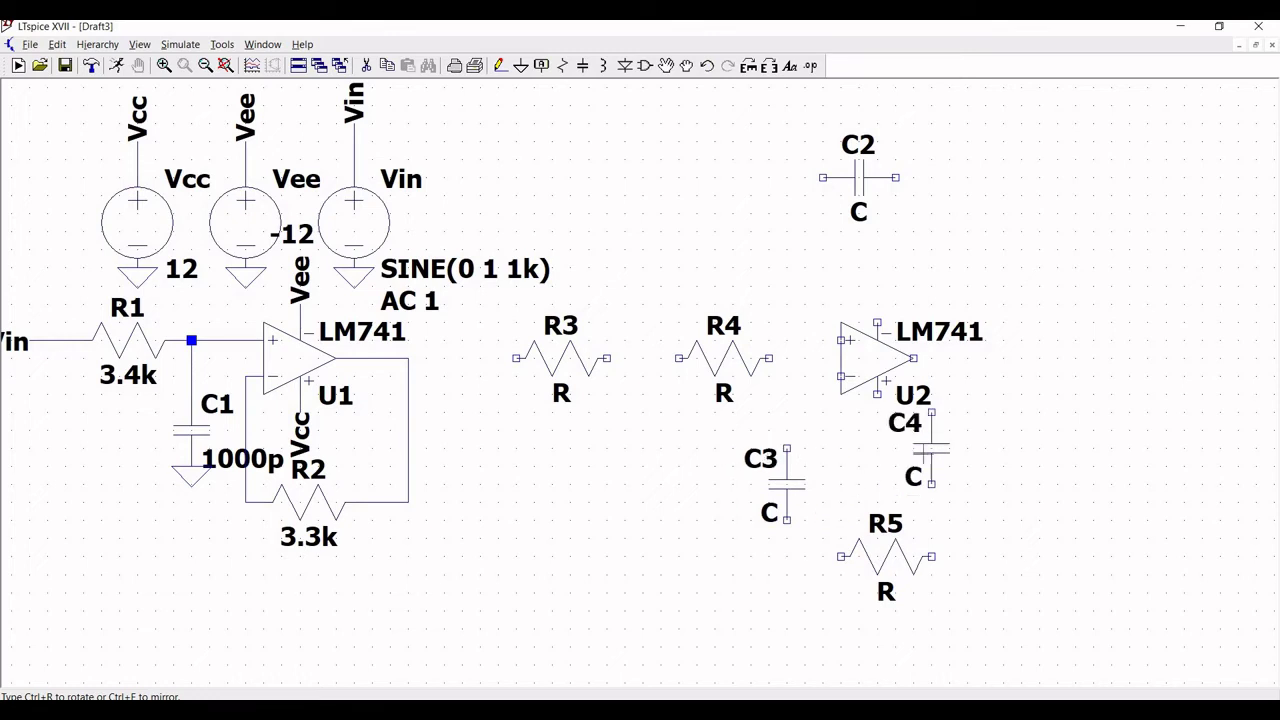
key(Escape)
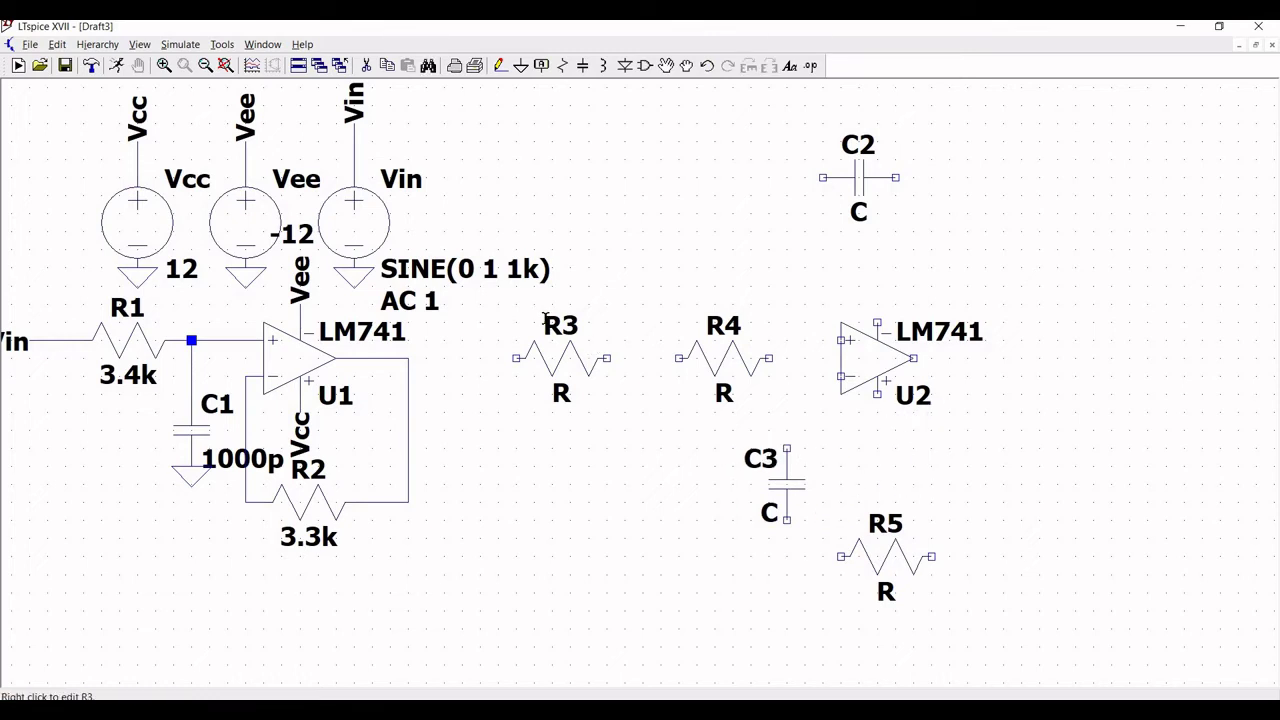
- Ground the bottom pin of capacitor C3
click(522, 66)
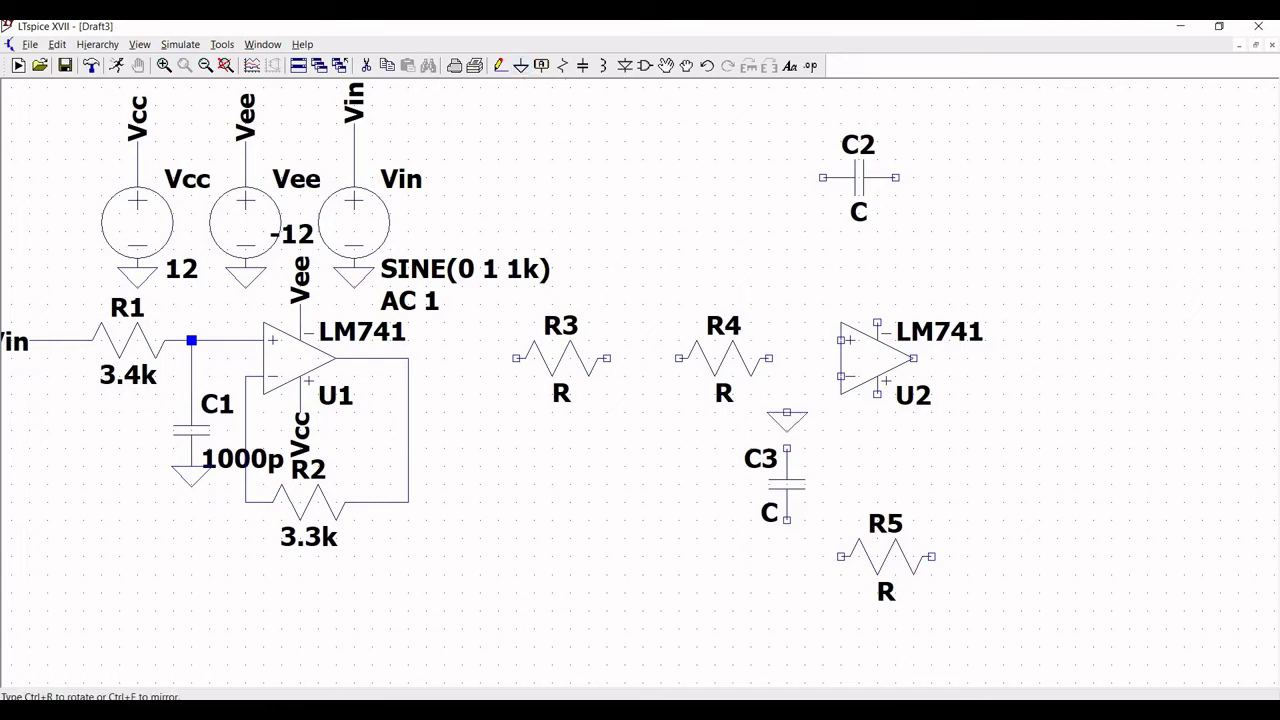
click(787, 520)
key(Escape)
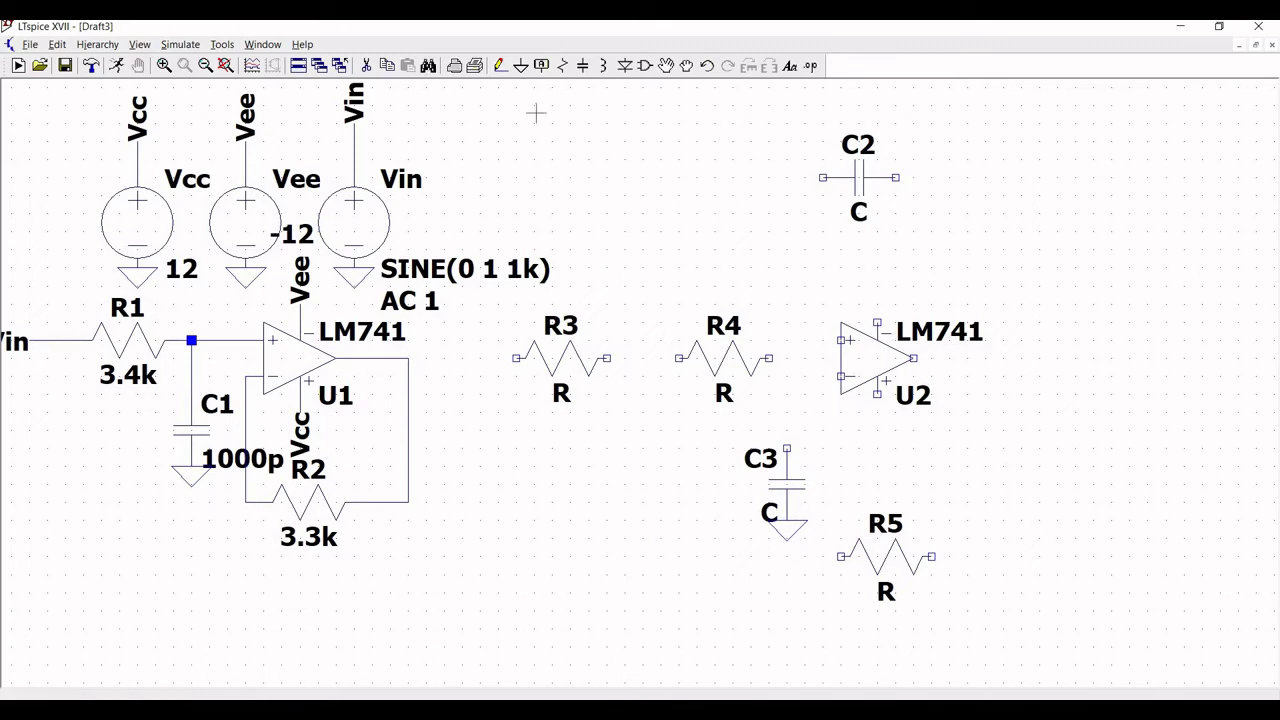
- Wire U1's output through R3 and R4 in series into U2's non-inverting input
click(500, 65)
click(408, 357)
click(607, 357)
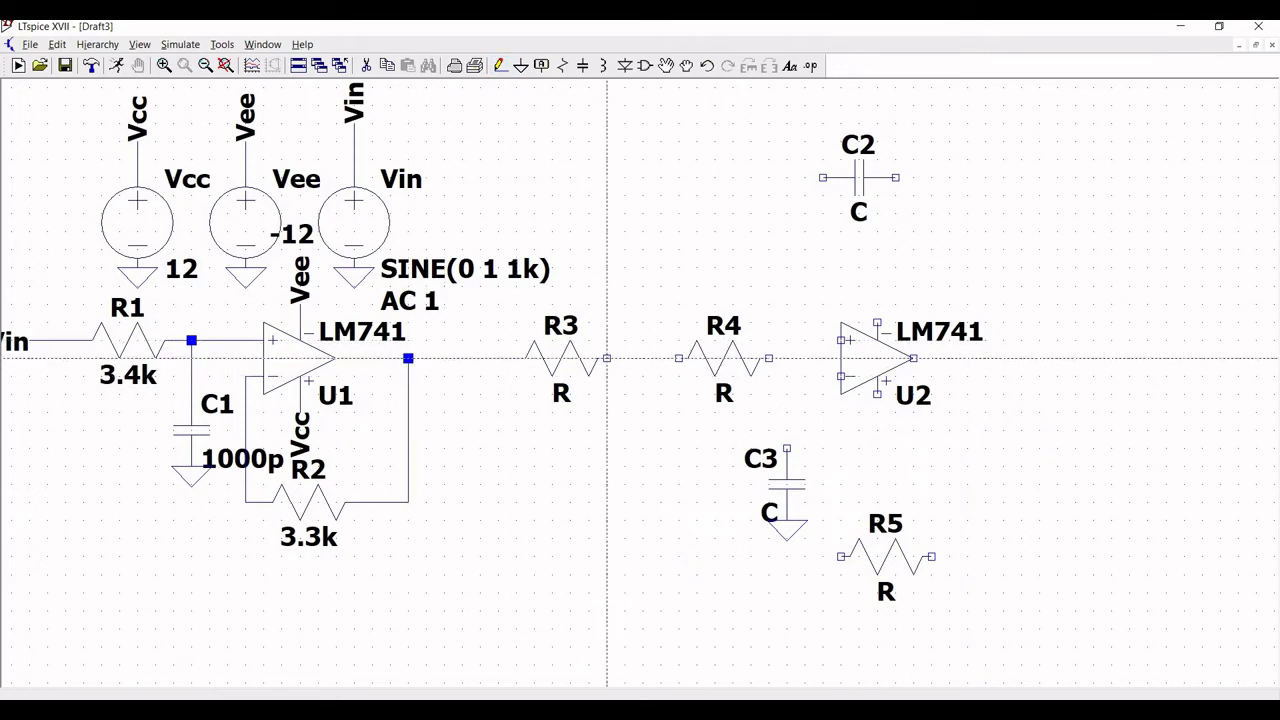
click(679, 357)
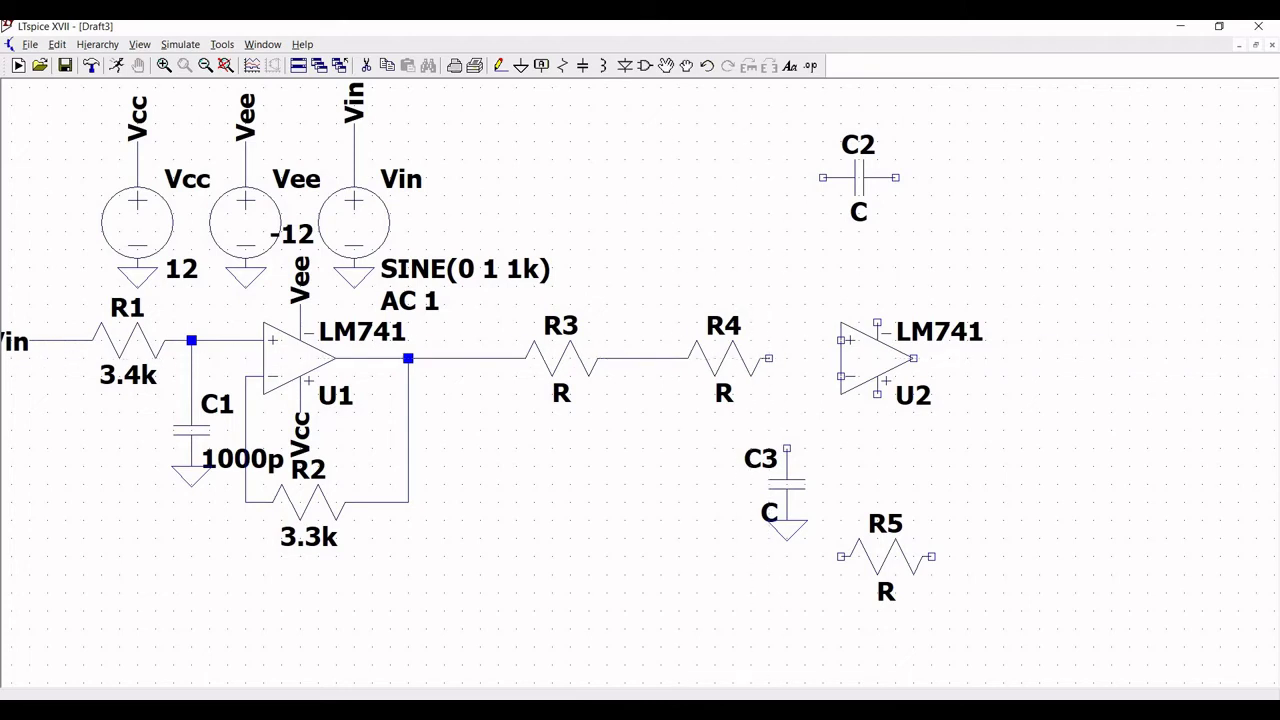
click(768, 357)
click(842, 340)
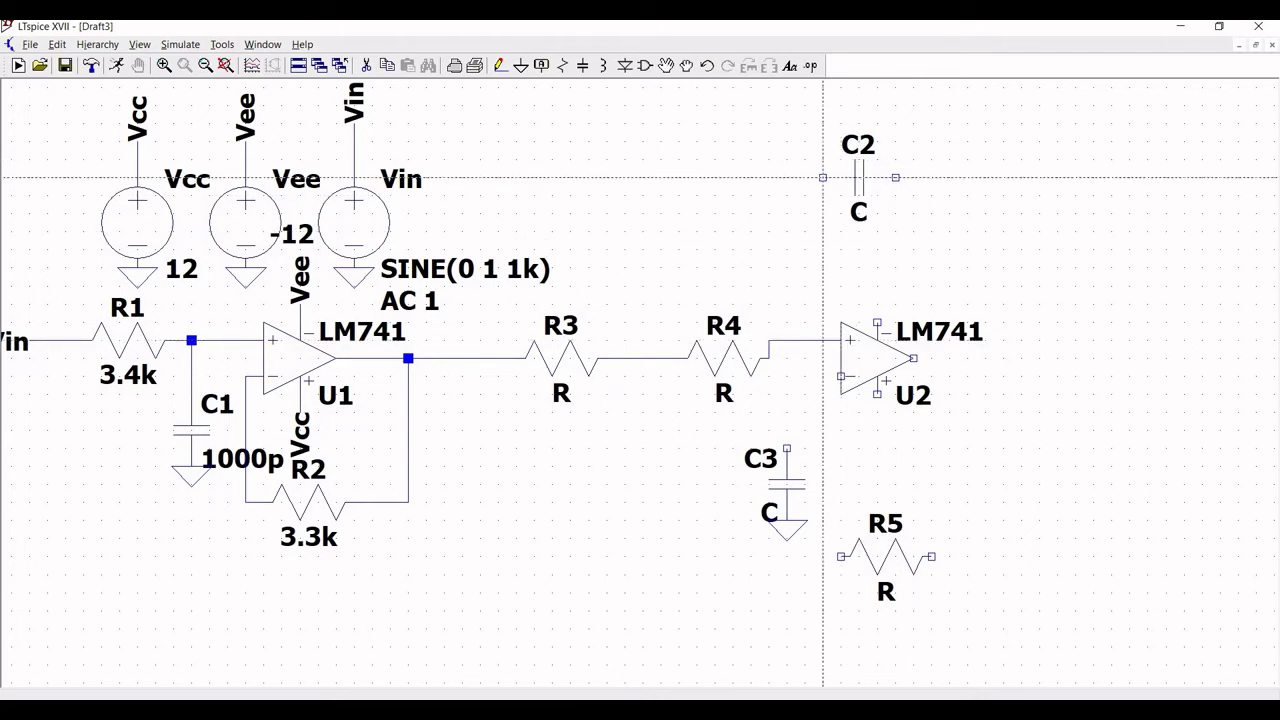
- Connect C2 between the R3–R4 junction and U2's output
click(823, 177)
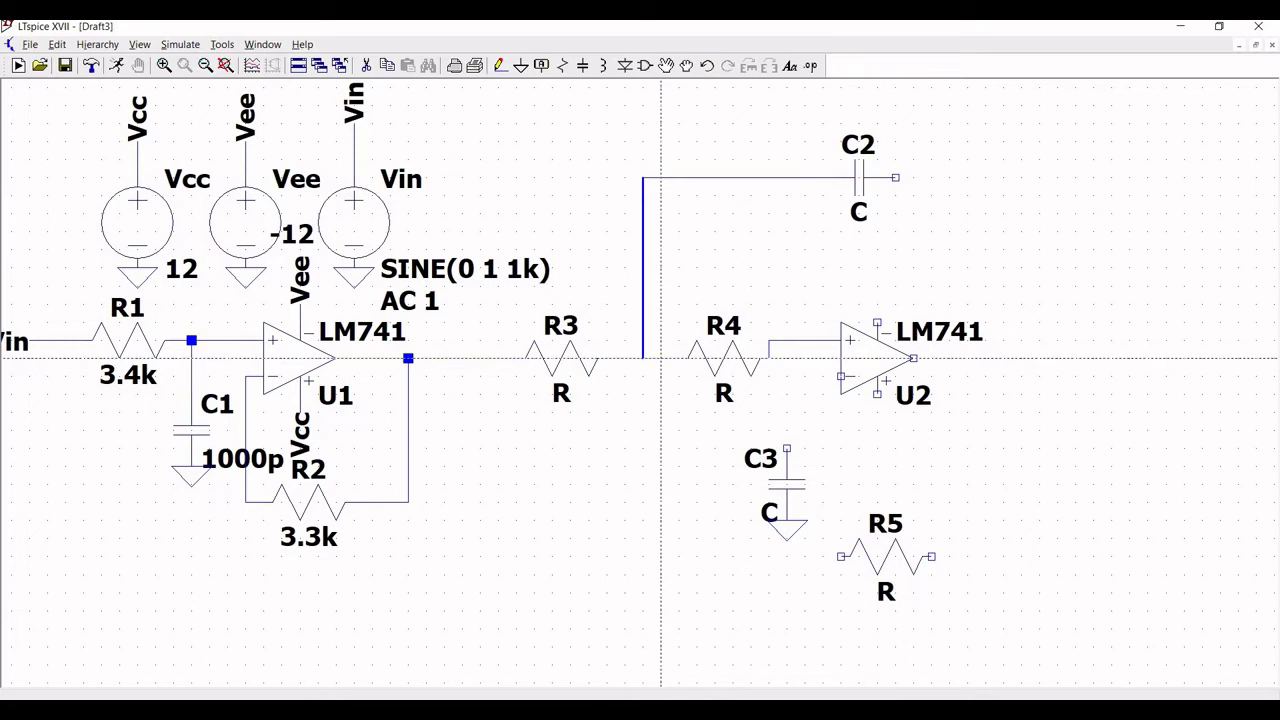
click(642, 357)
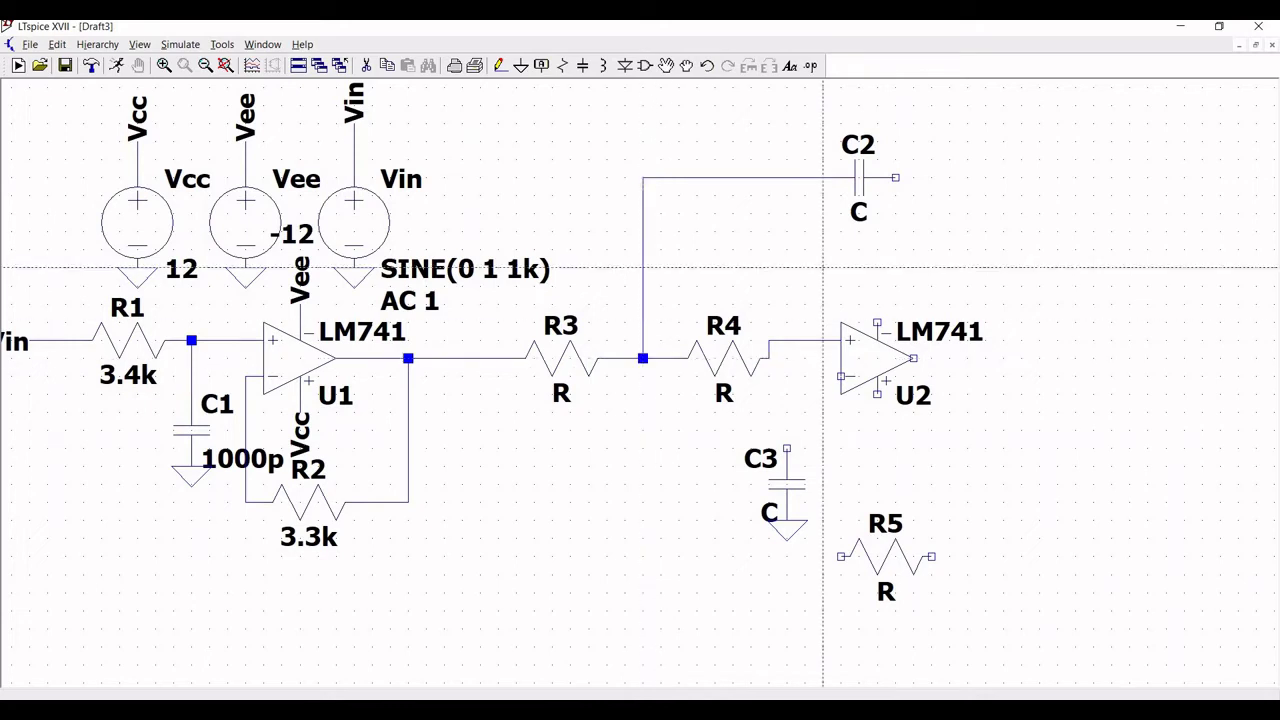
click(895, 177)
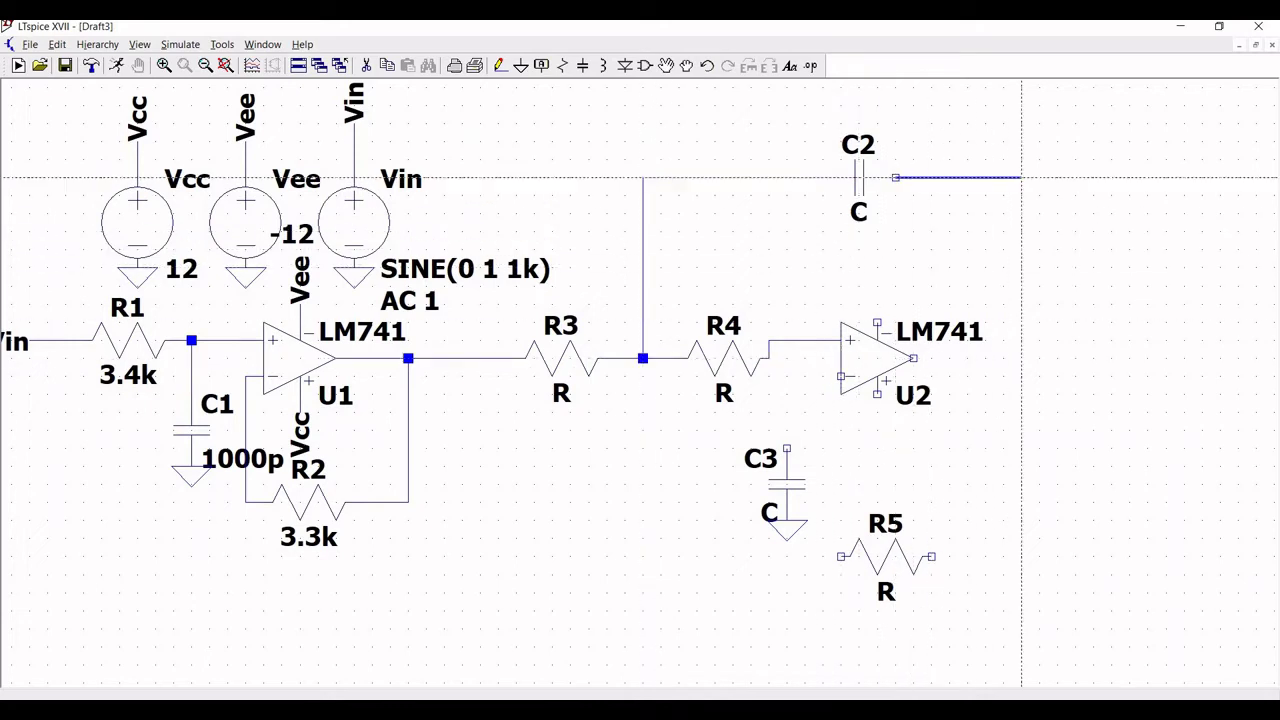
click(1057, 177)
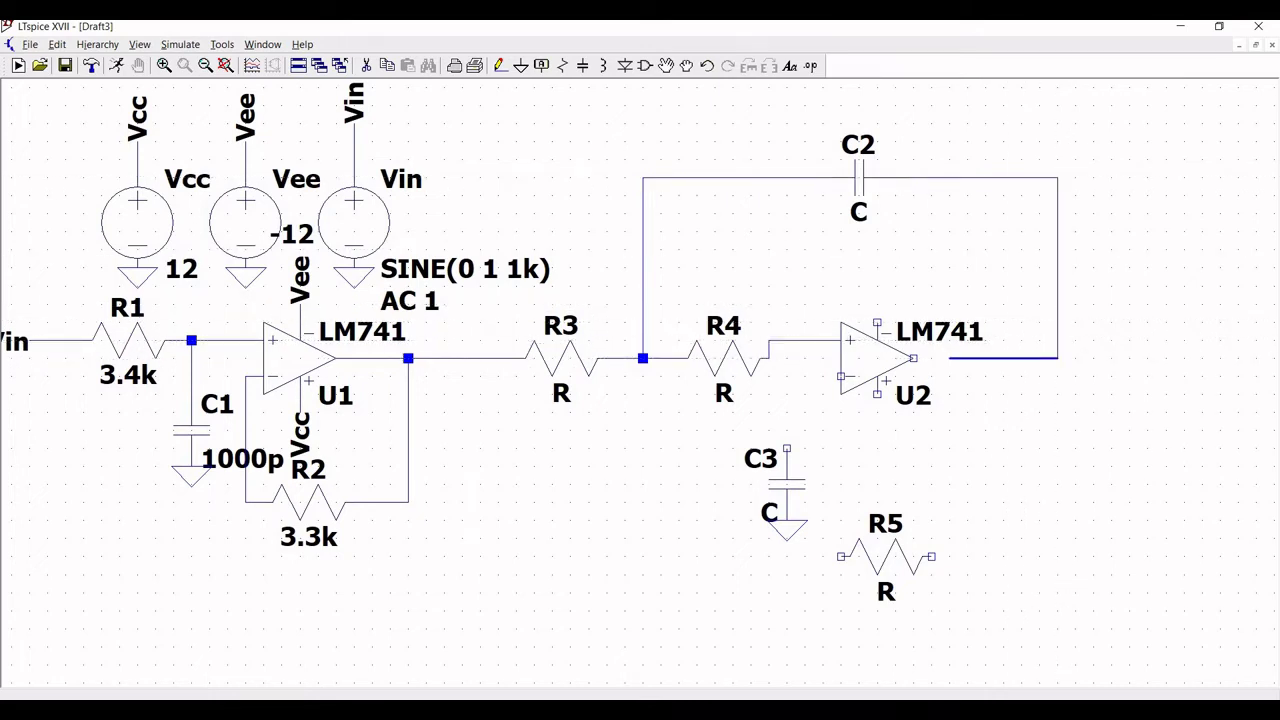
click(913, 357)
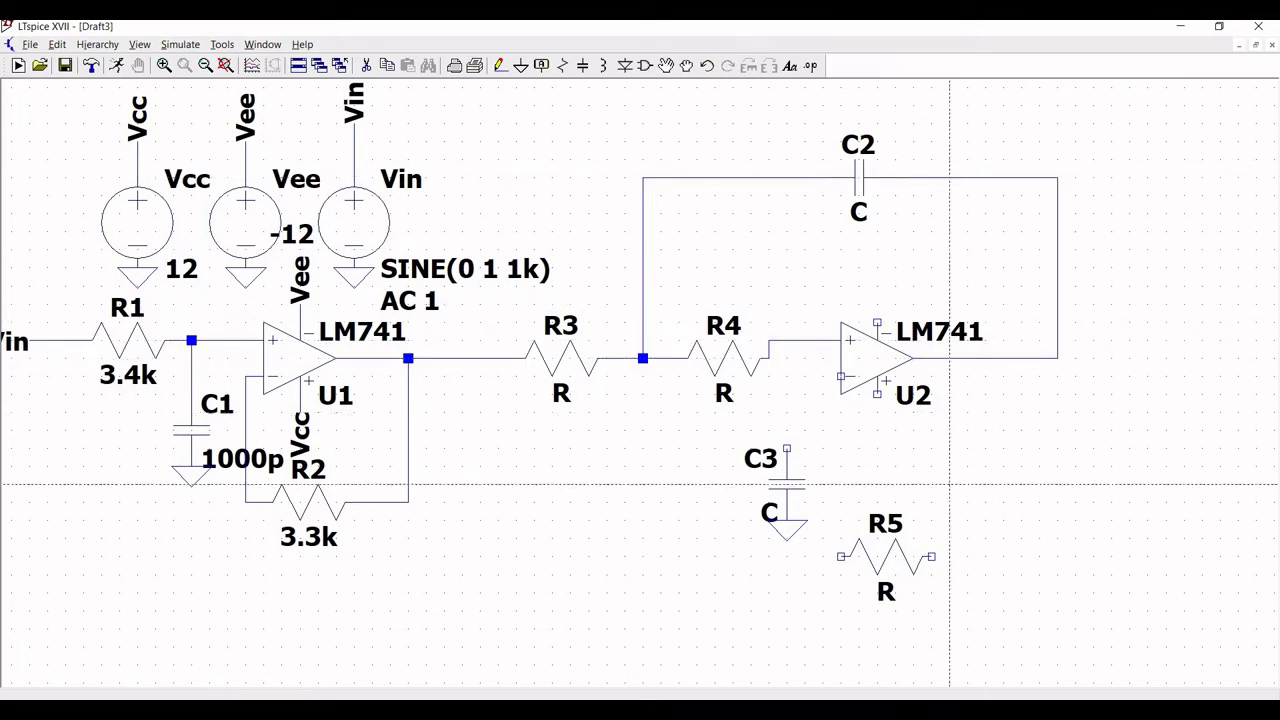
- Wire C3 to U2's non-inverting input and run R5 from U2's inverting input to its output
click(787, 448)
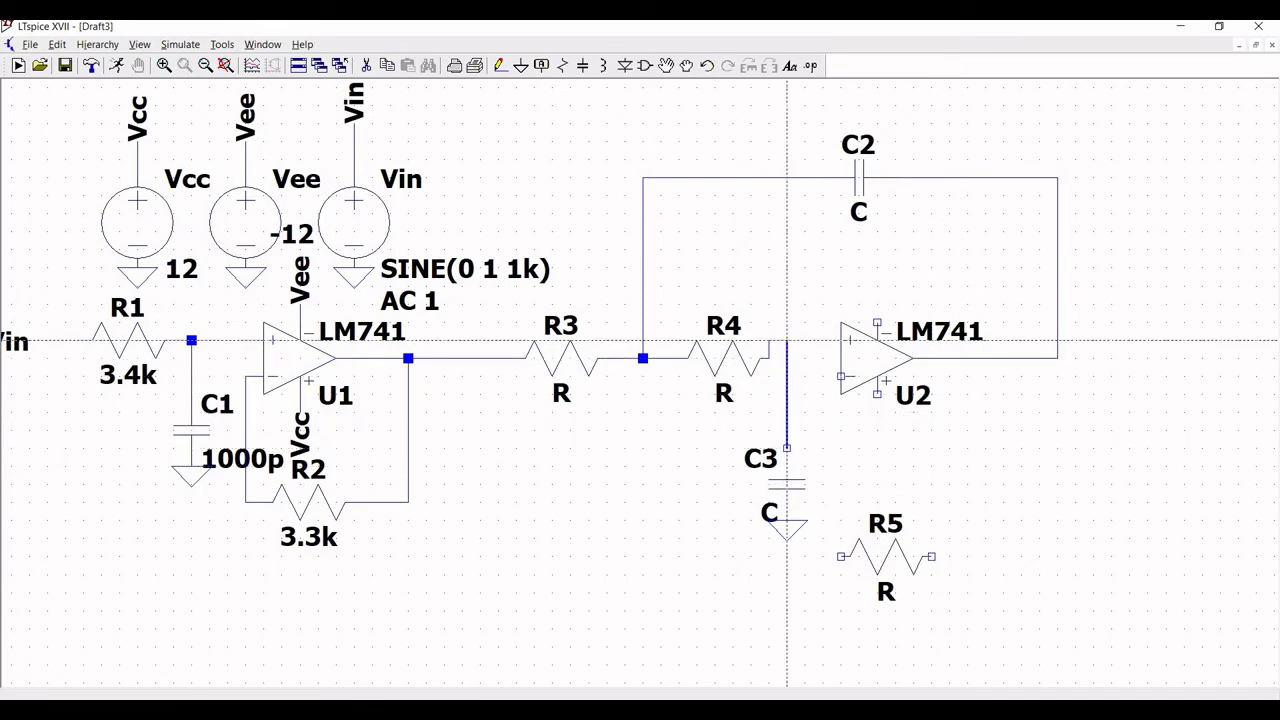
click(787, 341)
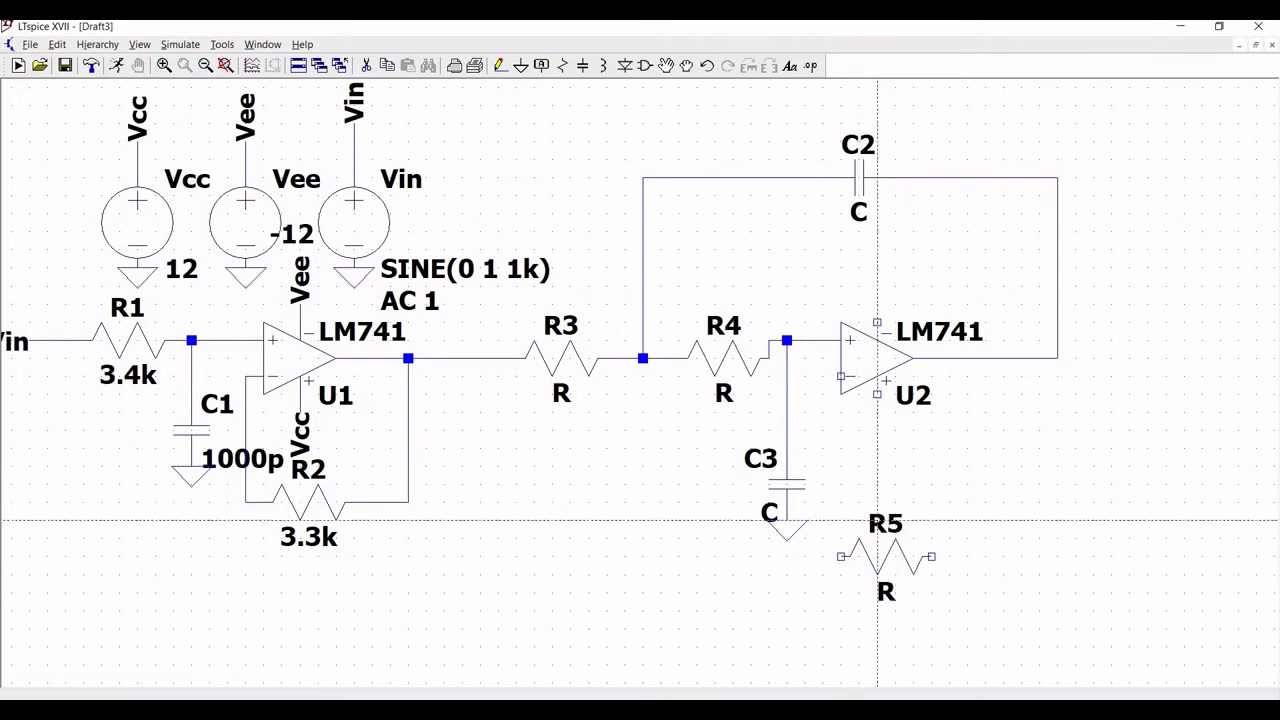
click(841, 376)
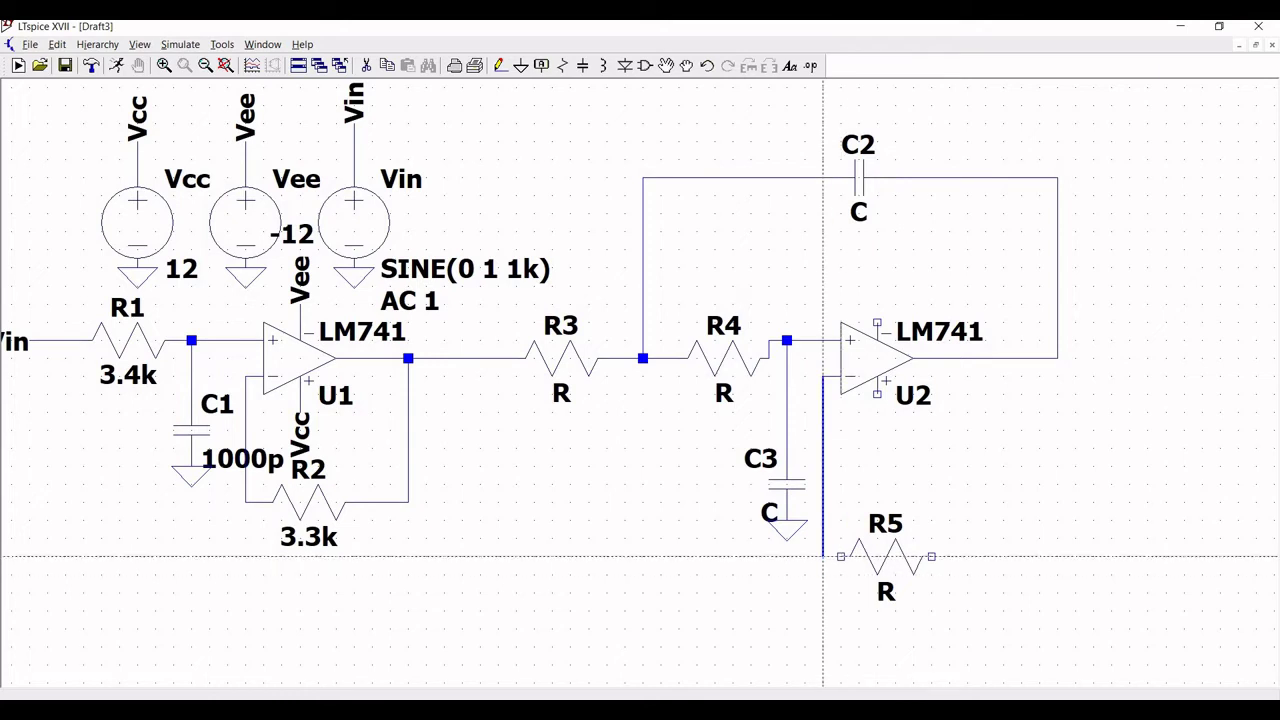
click(841, 556)
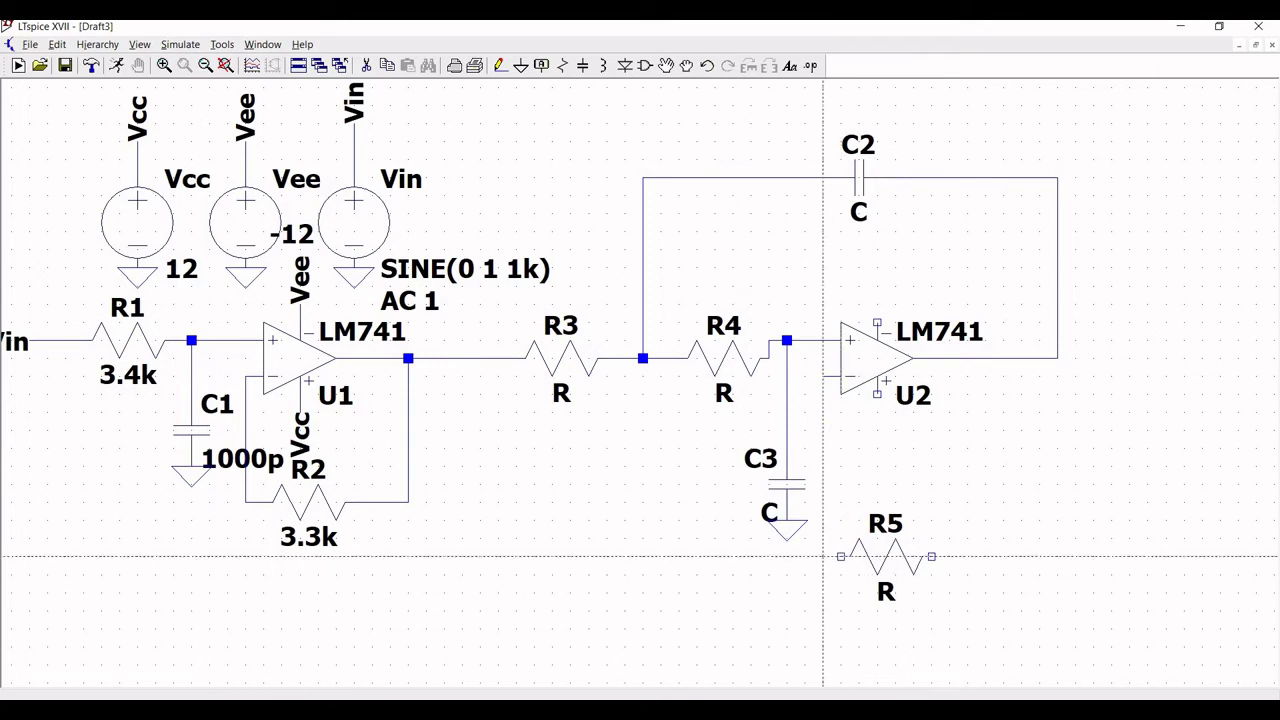
click(931, 556)
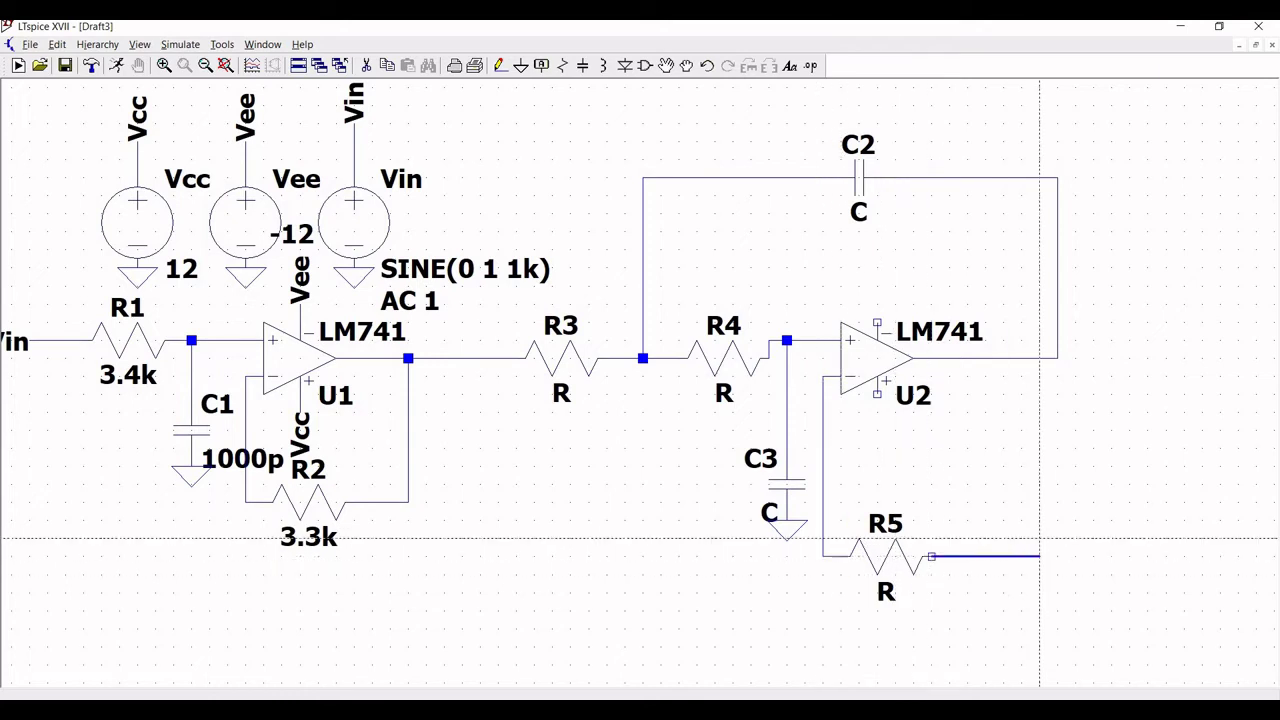
click(1058, 556)
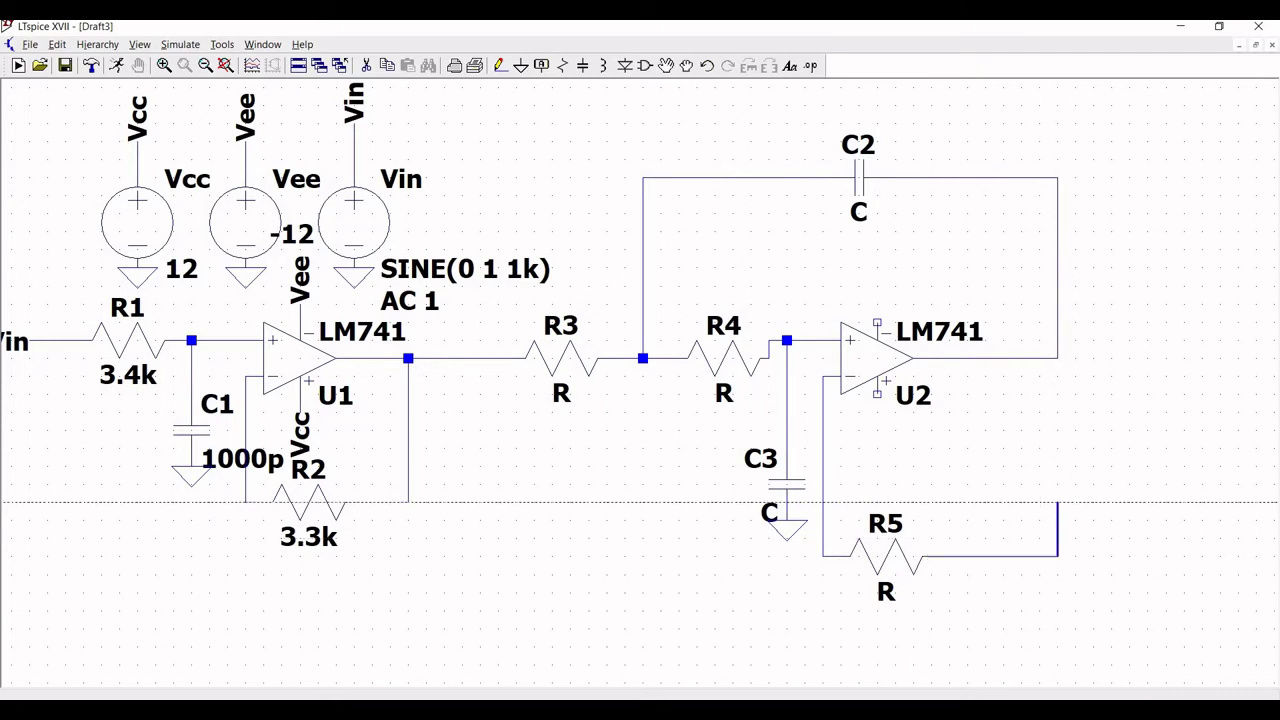
click(1058, 357)
- Set resistors R3 and R4 to 2.95k each
key(Escape)
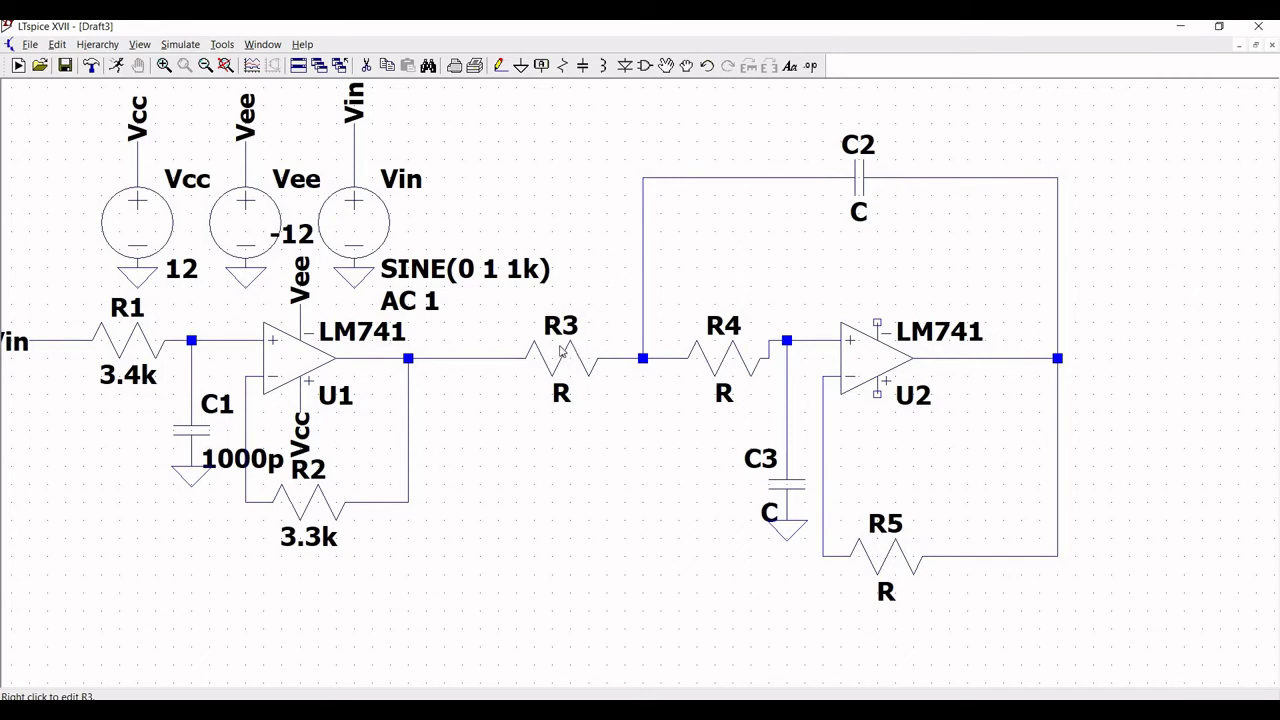
right_click(567, 348)
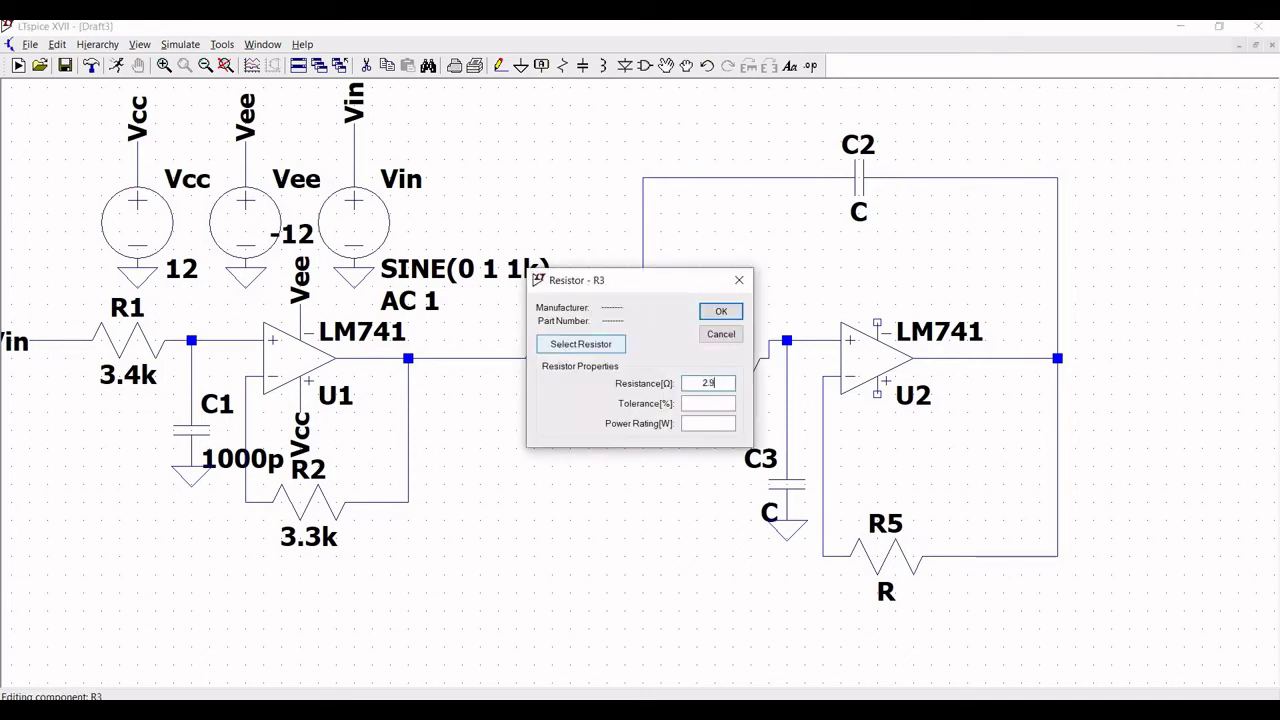
text(2.95k)
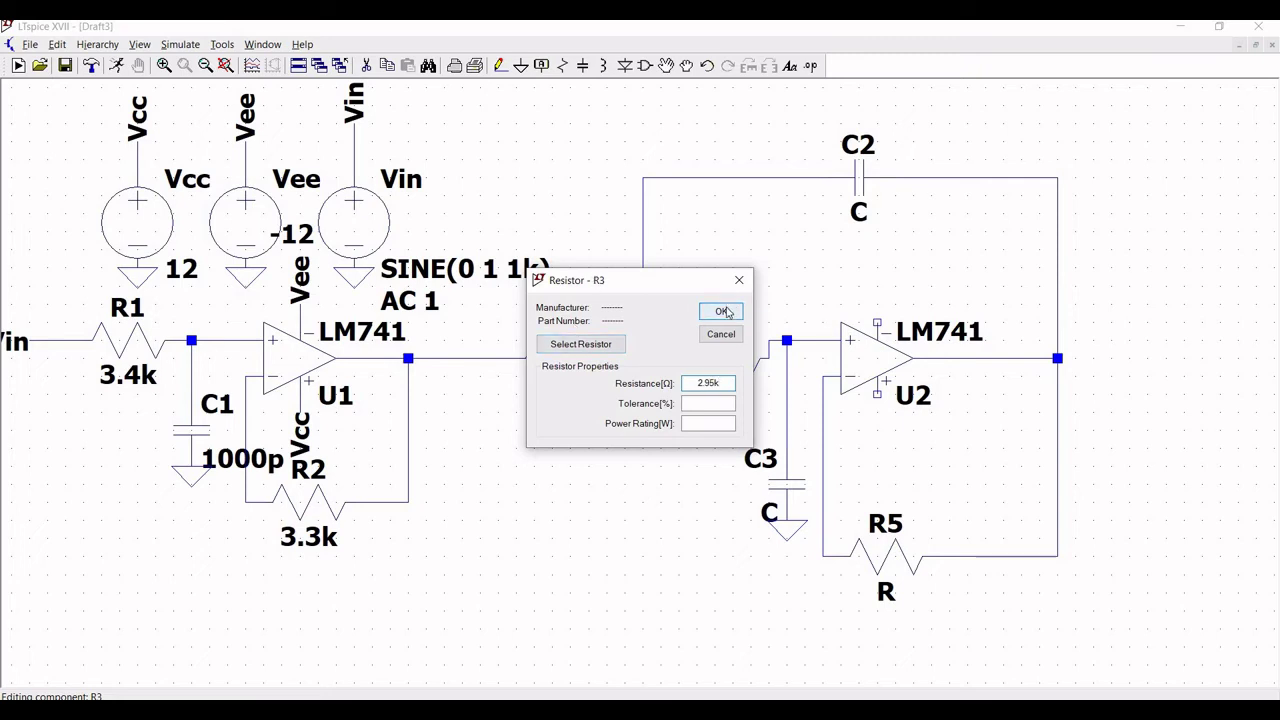
click(727, 313)
right_click(723, 360)
text(2.95k)
click(721, 313)
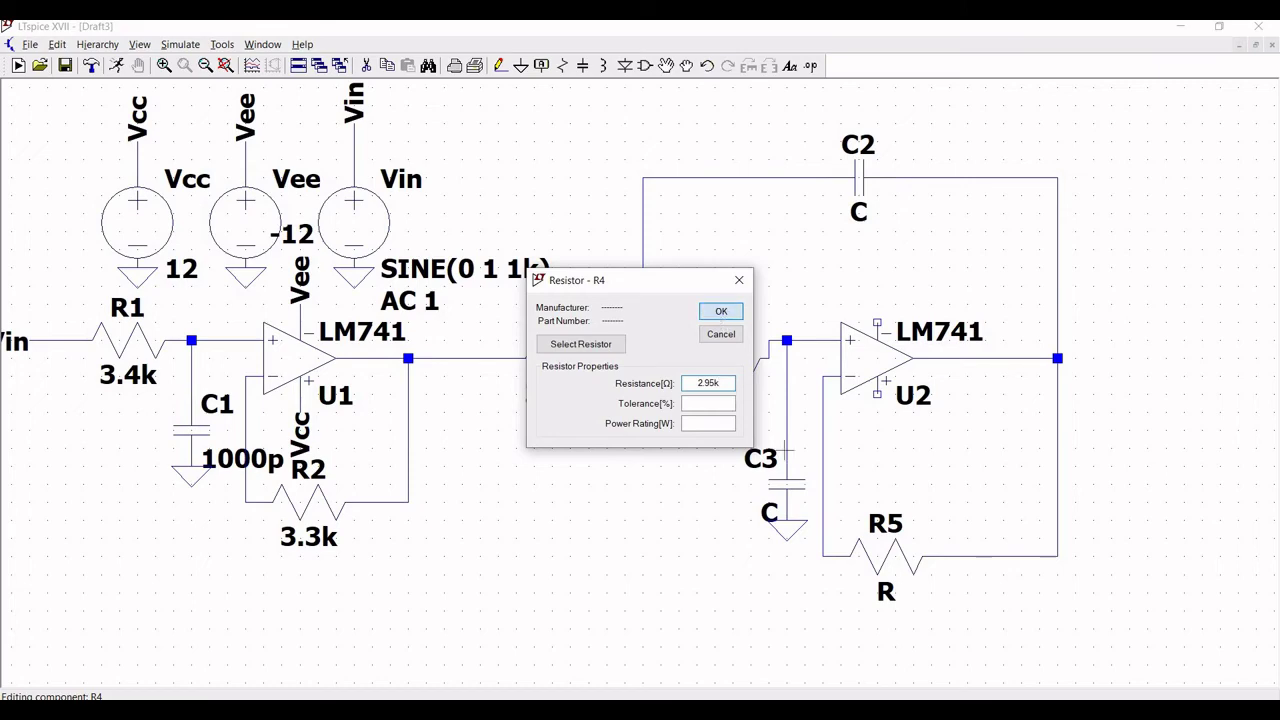
- Set capacitor C3 to 1000p and C2 to 2000p
right_click(791, 481)
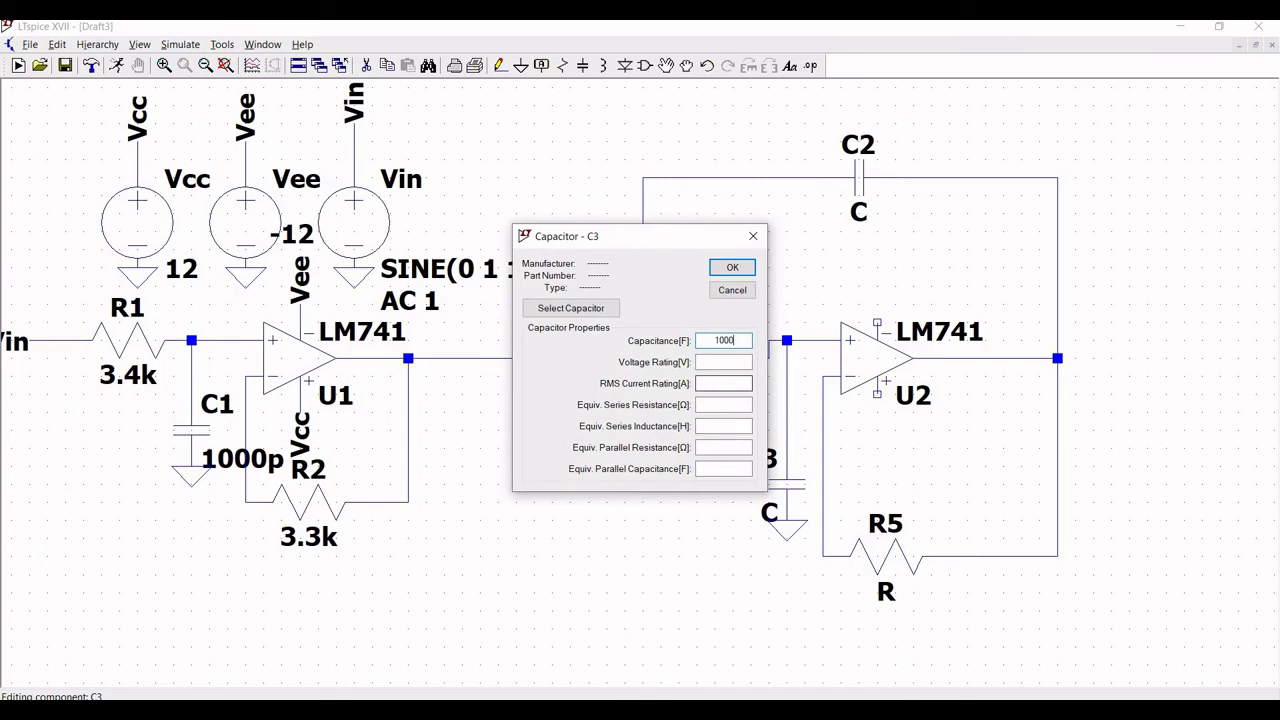
text(1000p)
click(732, 267)
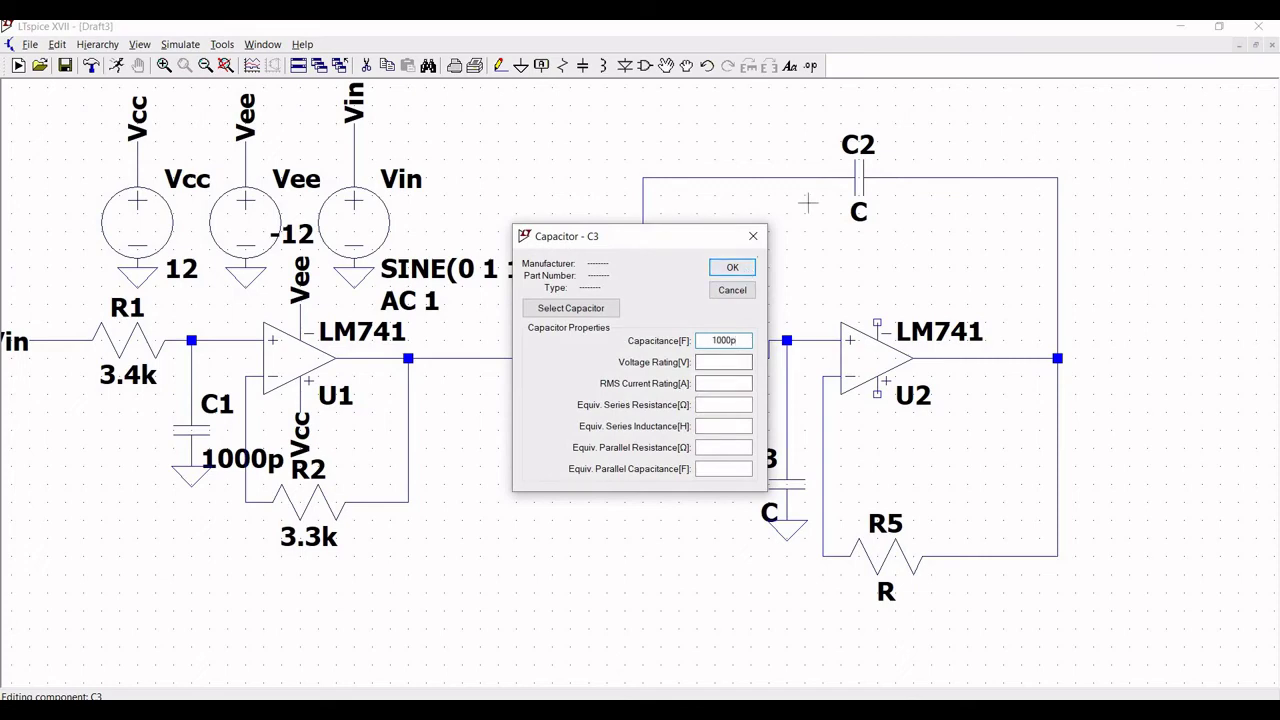
right_click(860, 177)
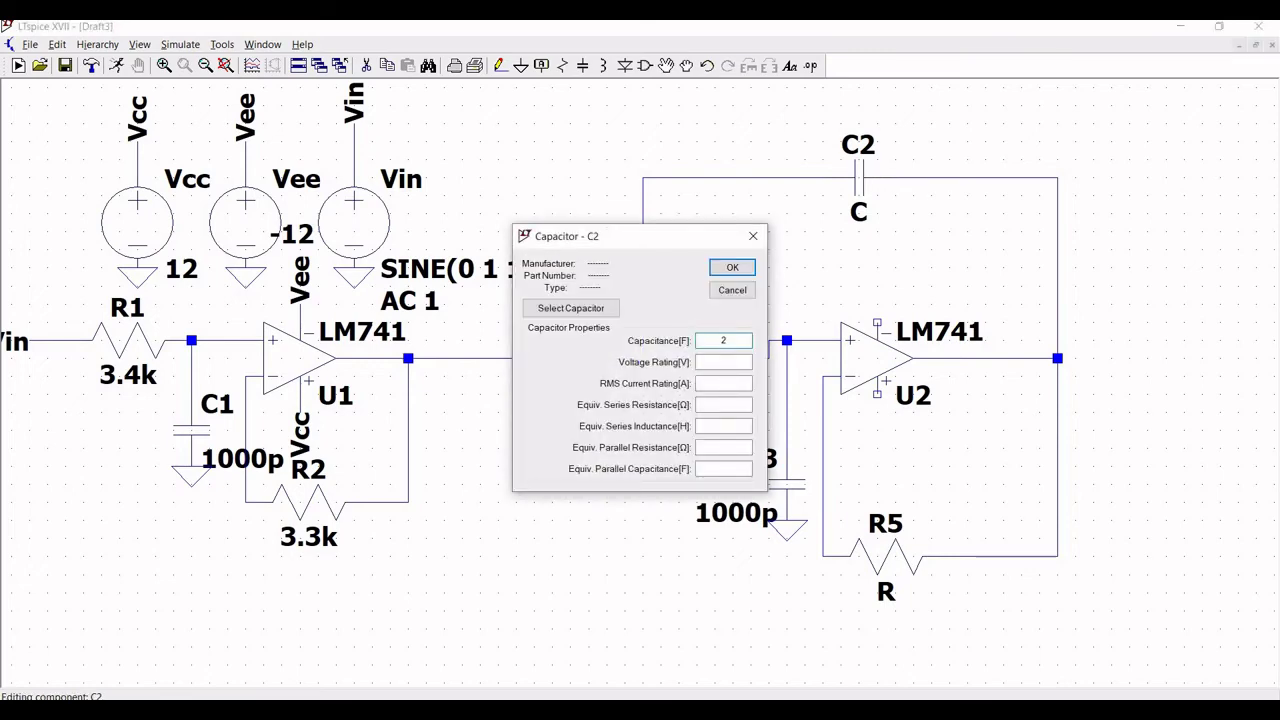
text(2000p)
click(732, 267)
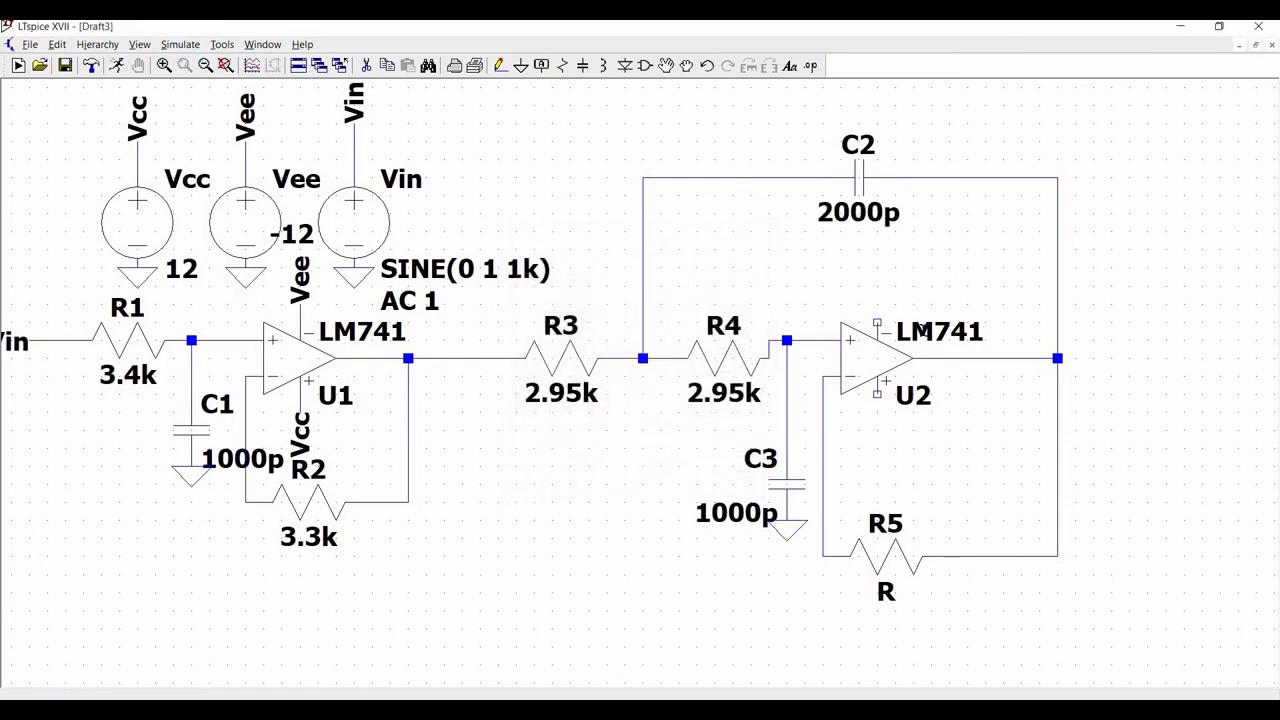
- Give feedback resistor R5 a resistance of 5.6k
right_click(886, 538)
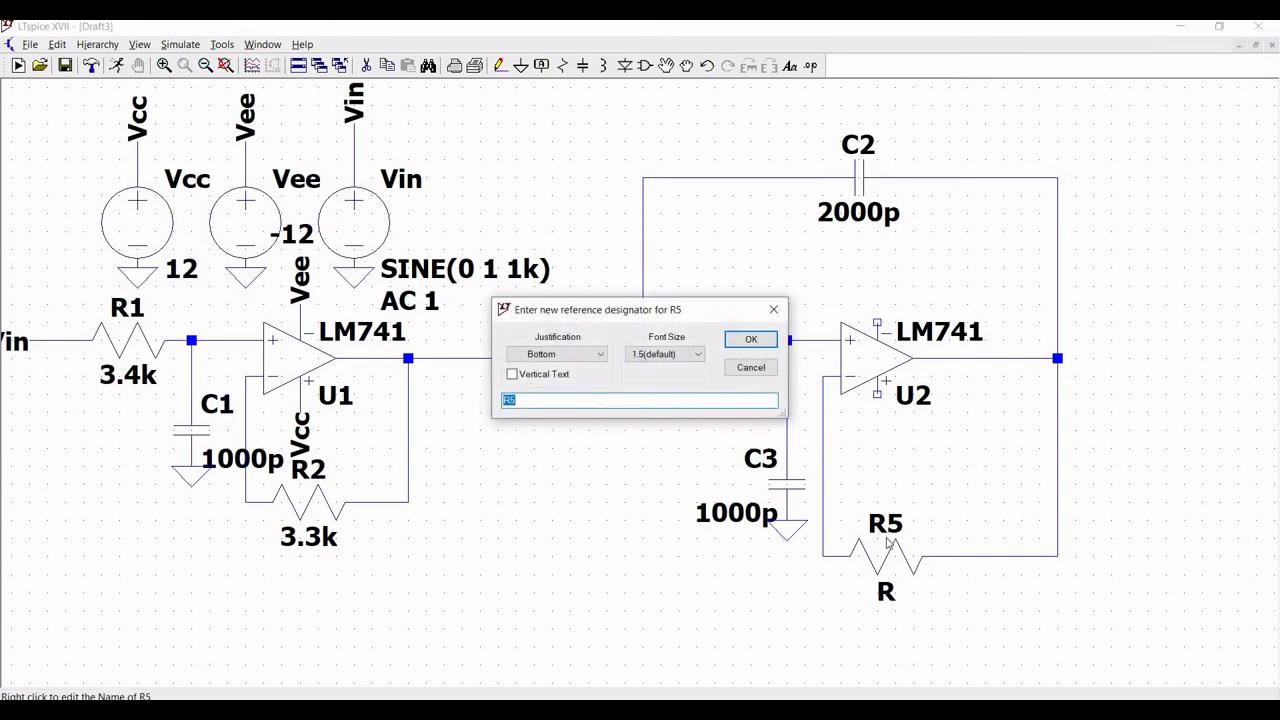
click(774, 310)
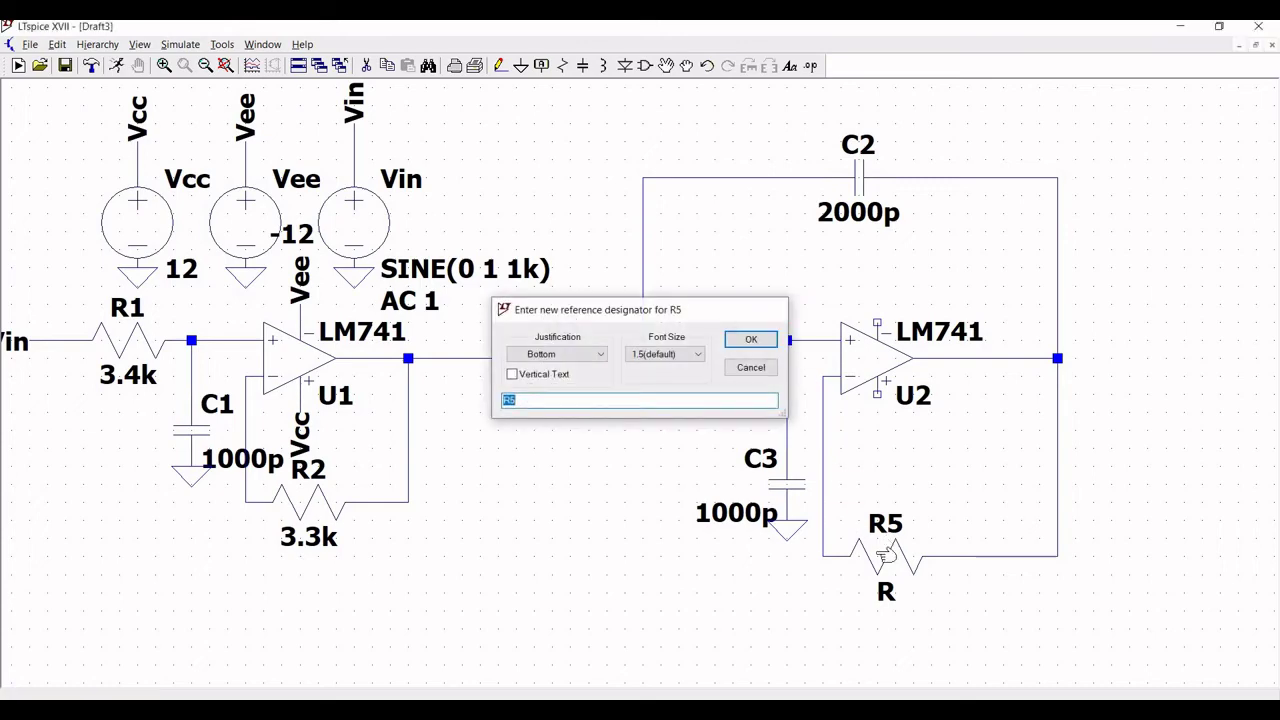
right_click(880, 560)
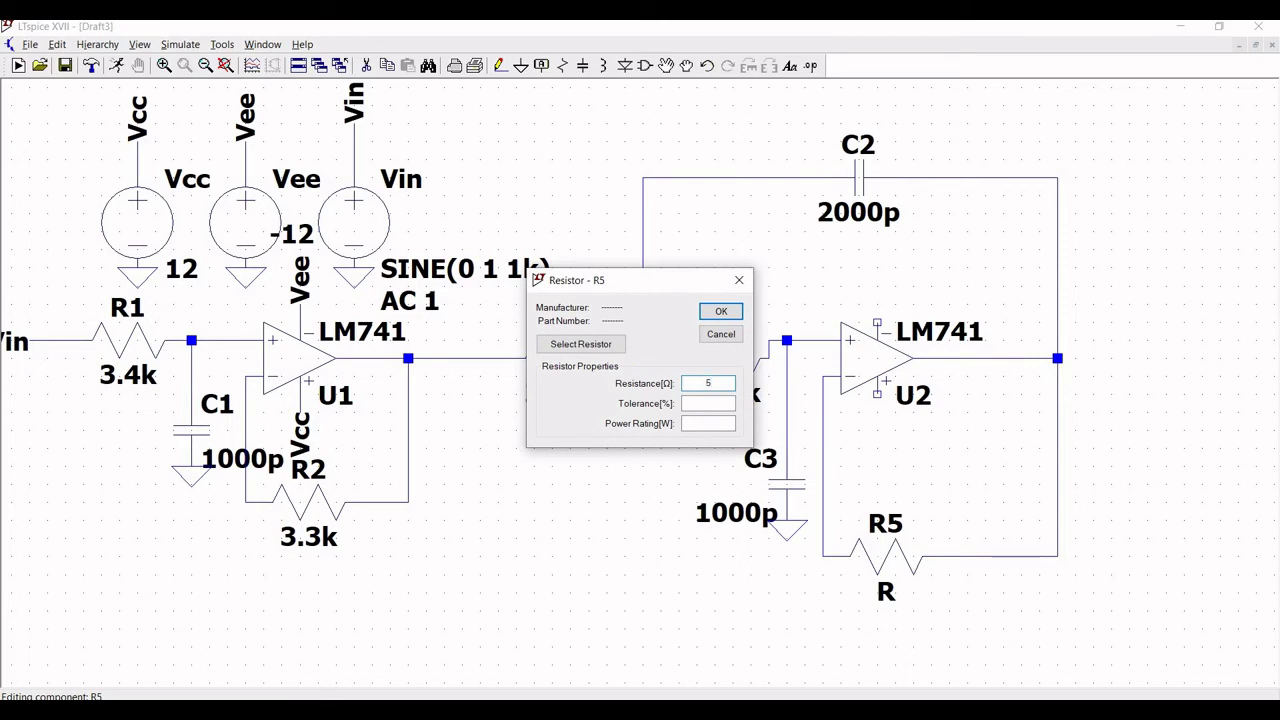
text(5.6k)
click(721, 311)
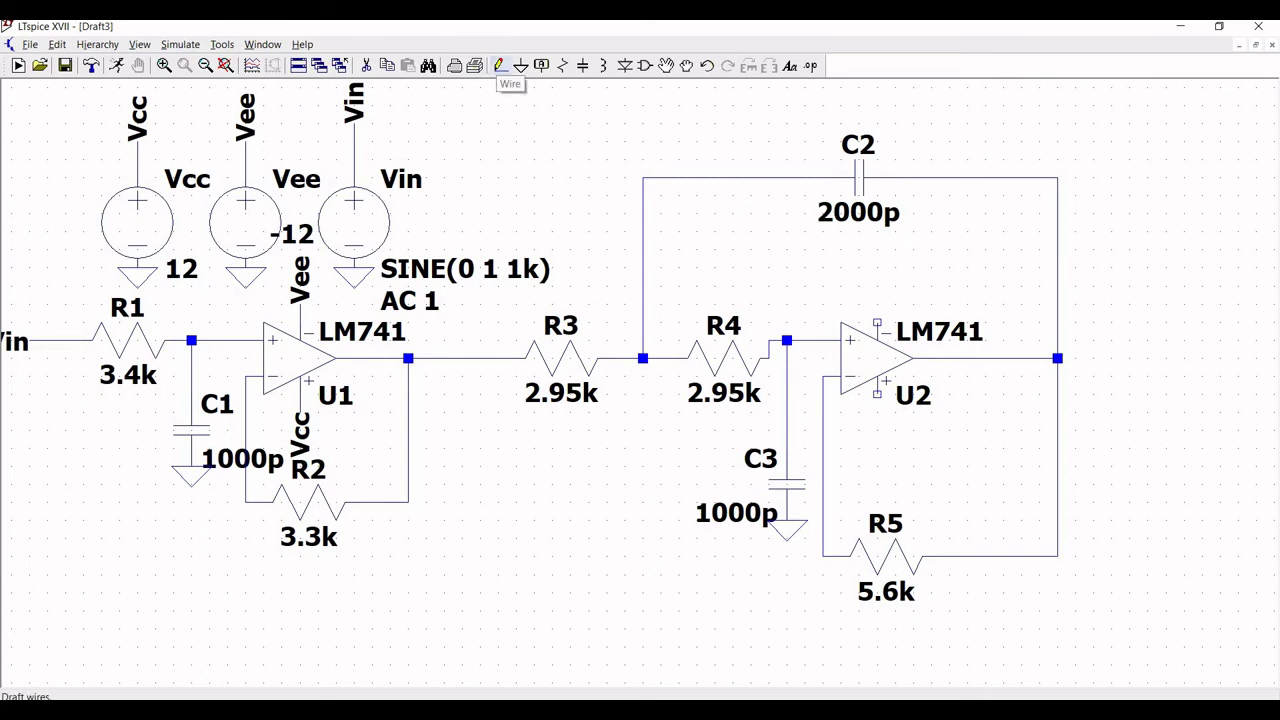
- Draw a lead wire between U2's upper and lower supply pins
click(499, 66)
click(877, 322)
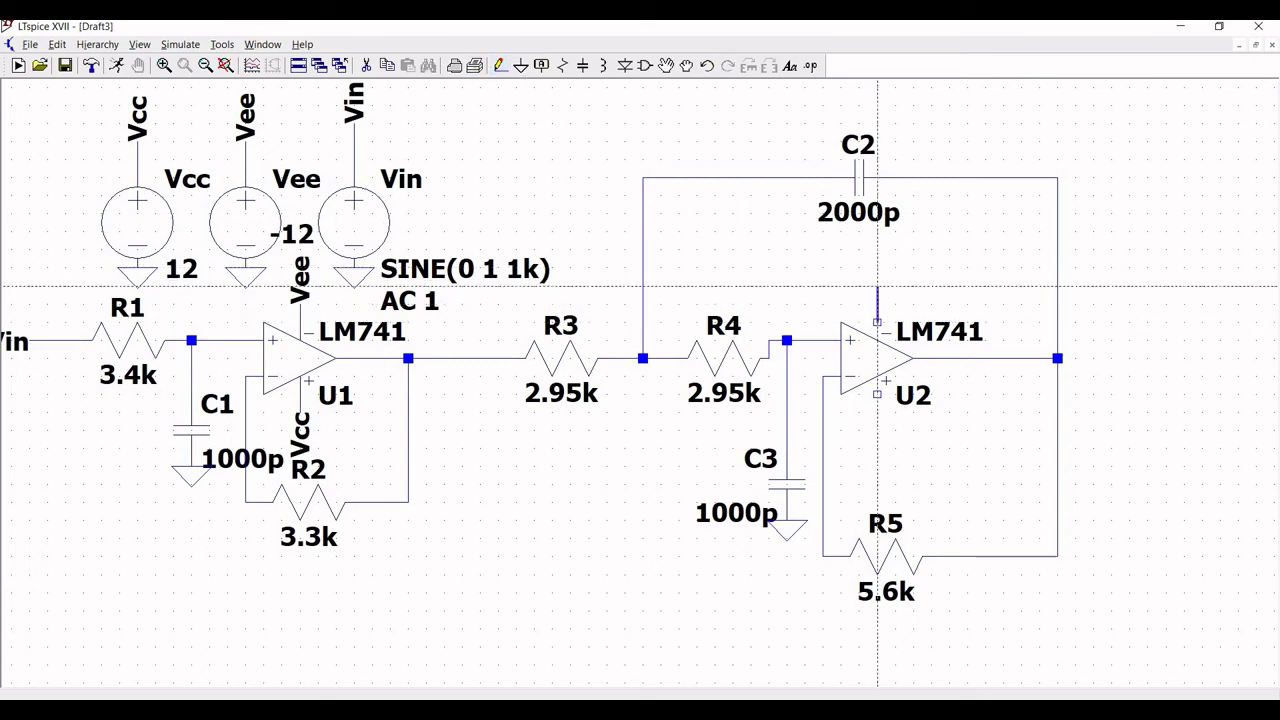
right_click(878, 287)
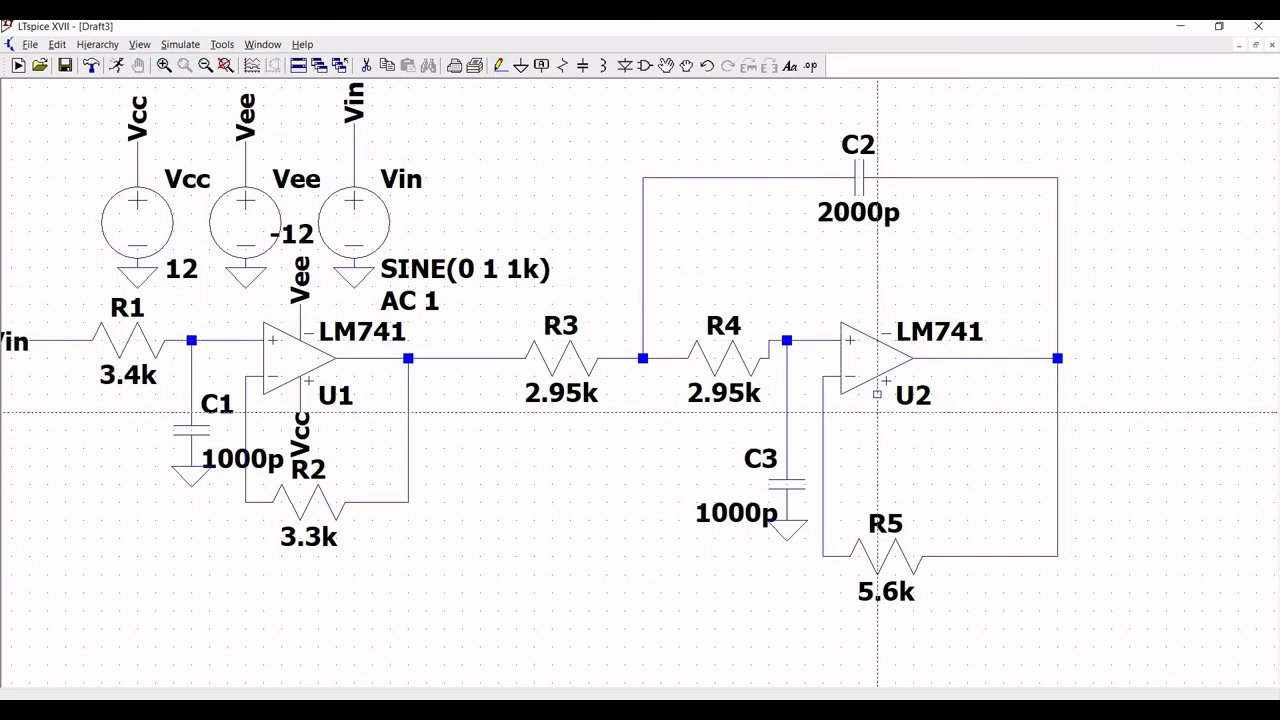
click(878, 287)
click(878, 447)
right_click(878, 447)
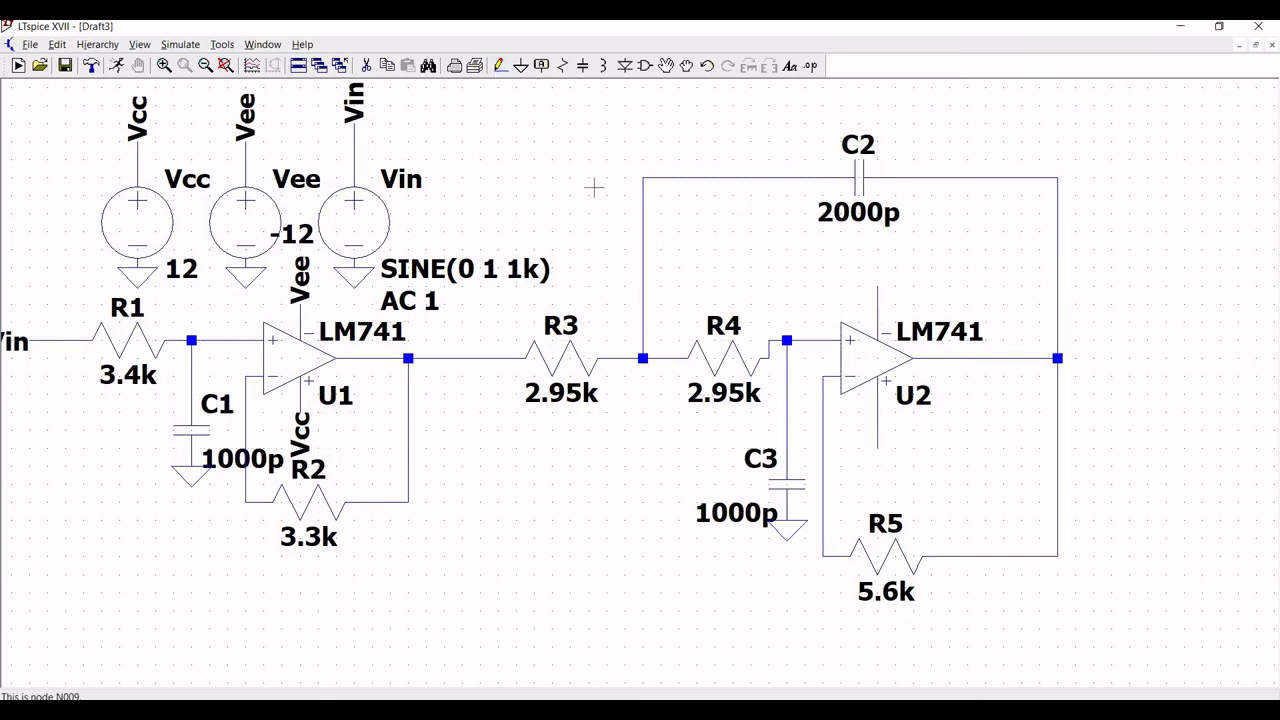
- Label U2's lower supply pin Vcc and its upper supply pin Vee
click(541, 65)
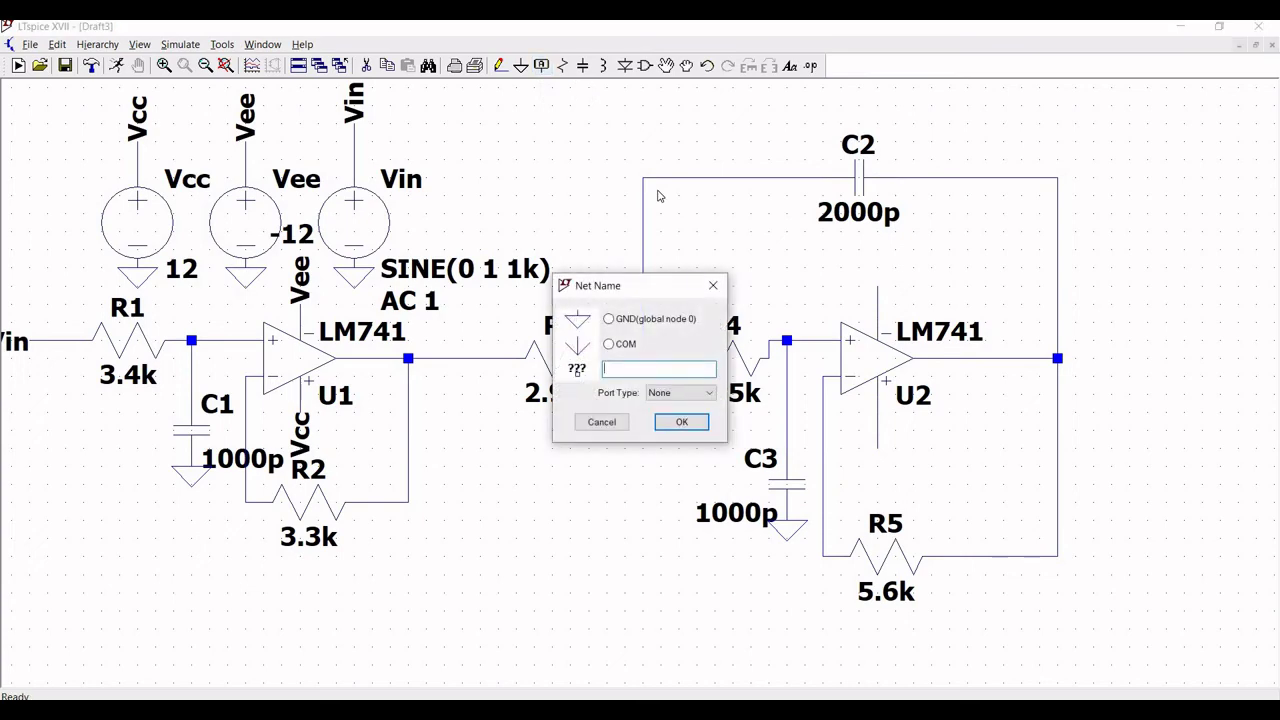
text(Vcc)
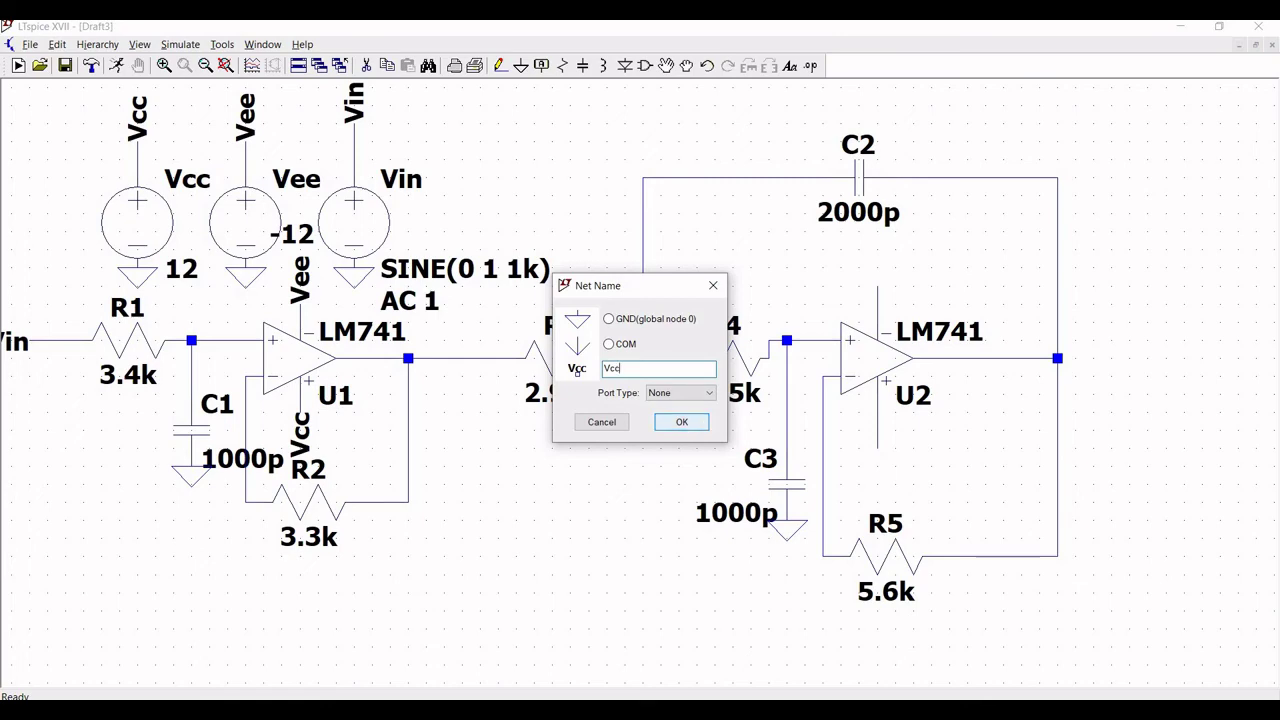
click(681, 421)
click(877, 431)
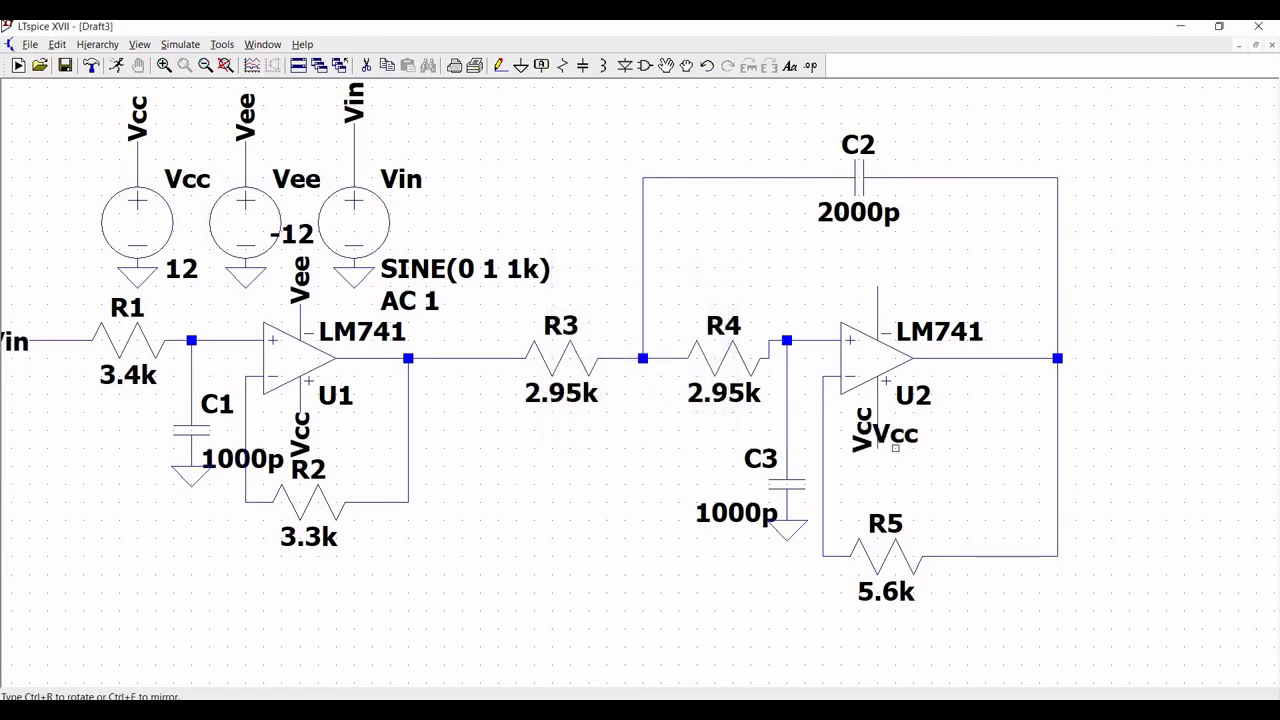
key(Escape)
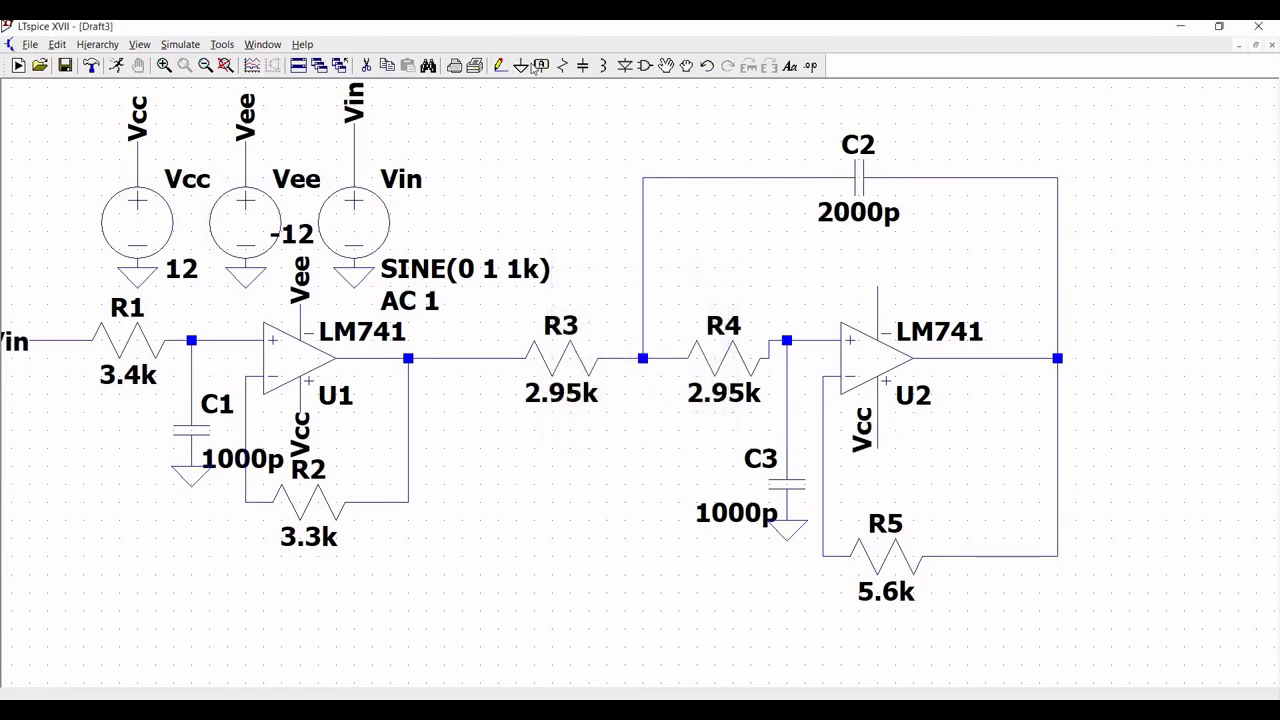
click(541, 66)
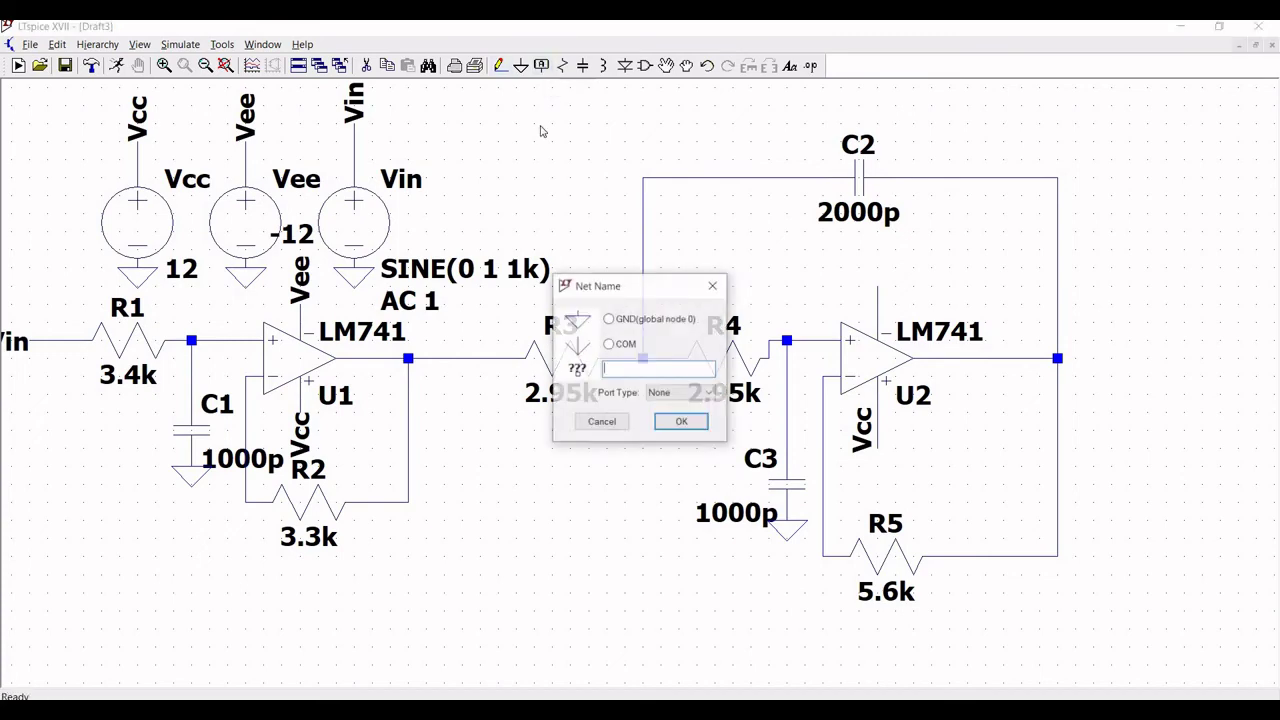
text(Vee)
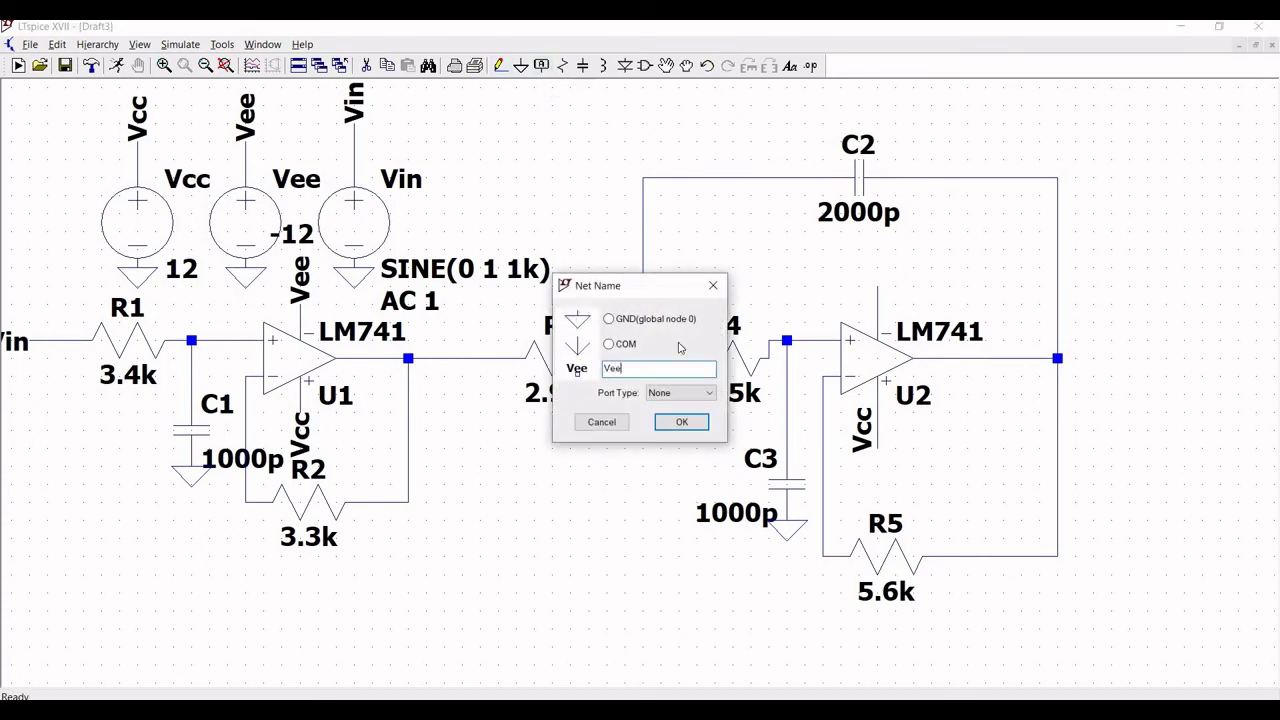
click(694, 422)
click(877, 288)
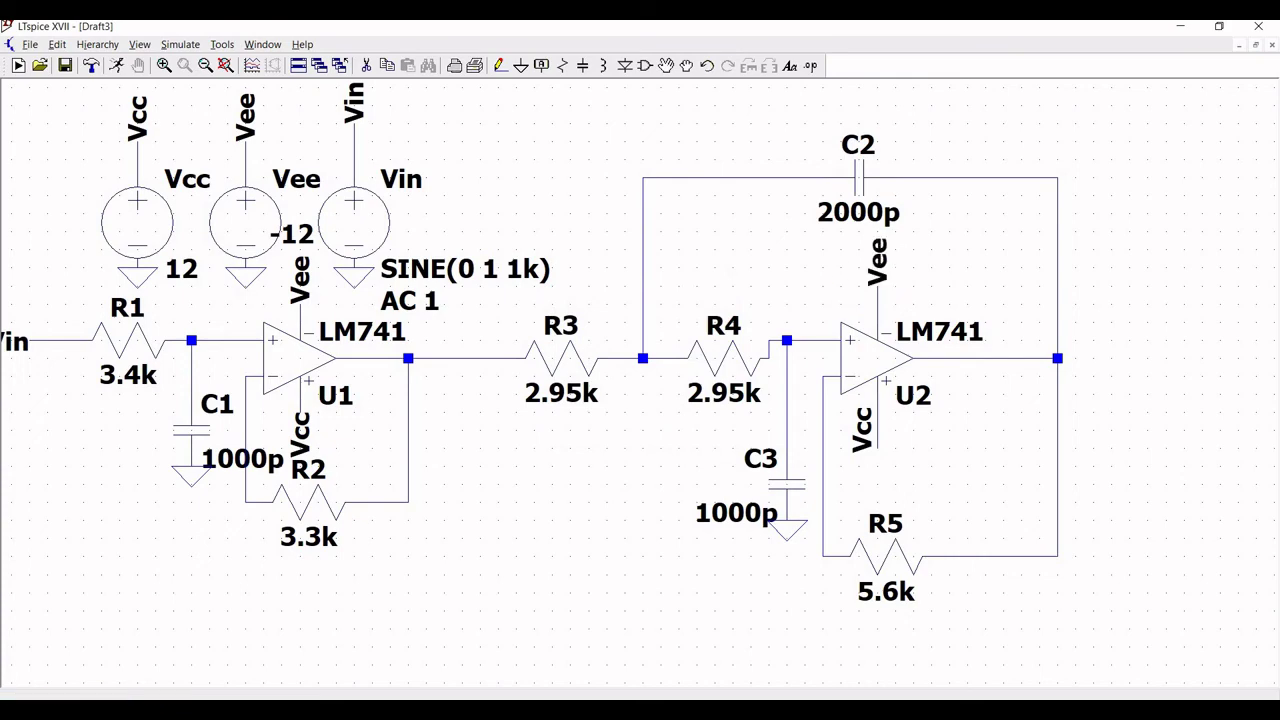
key(Escape)
- Name U2's output wire net Vout
click(541, 66)
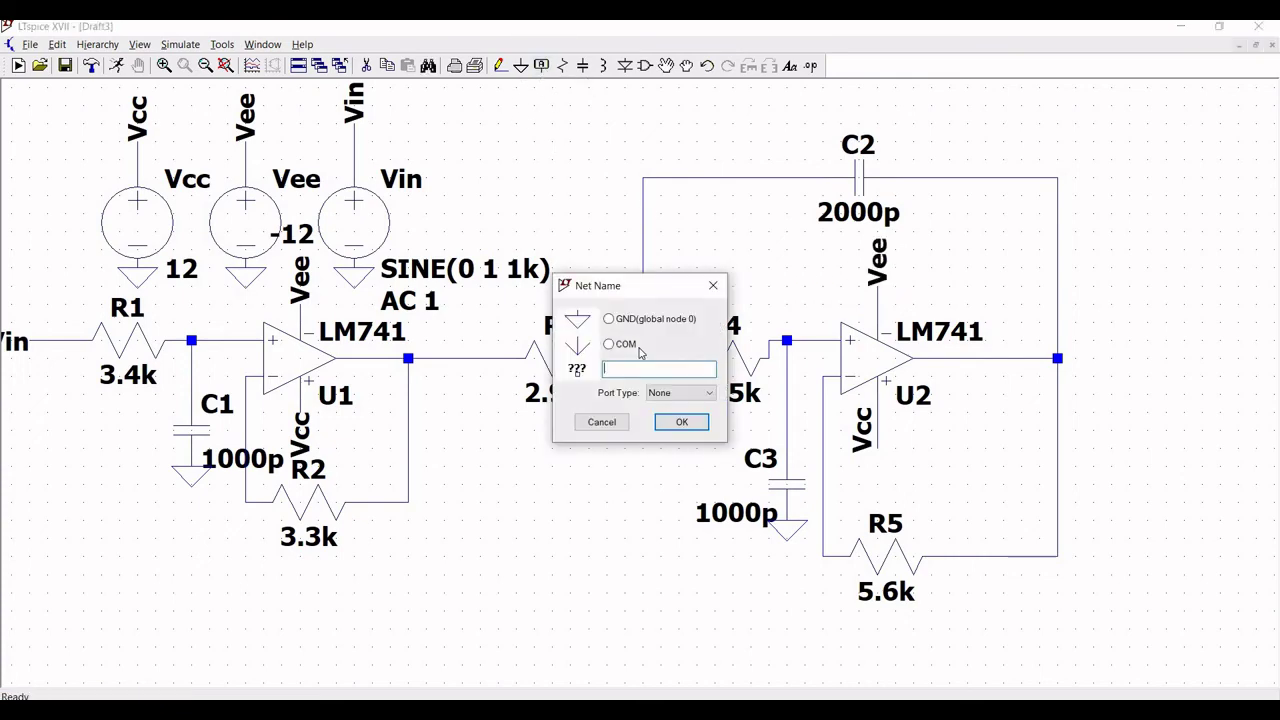
text(Vout)
click(688, 421)
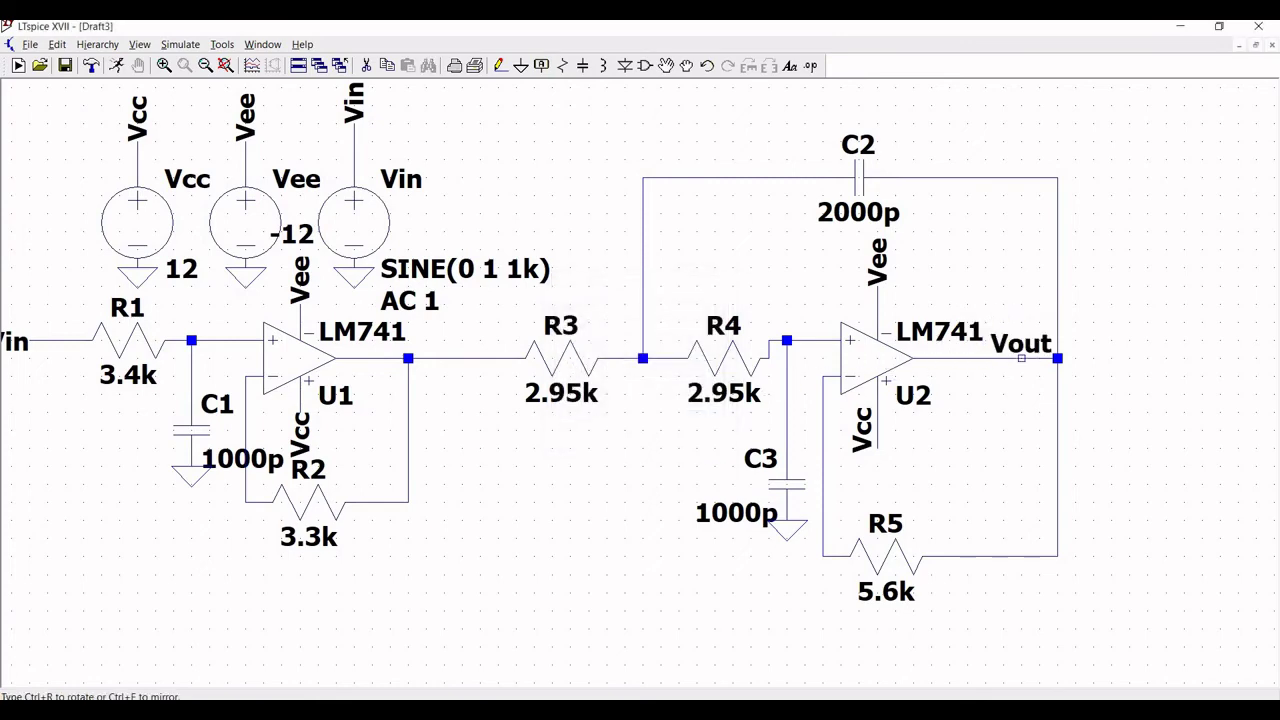
click(1021, 357)
key(Escape)
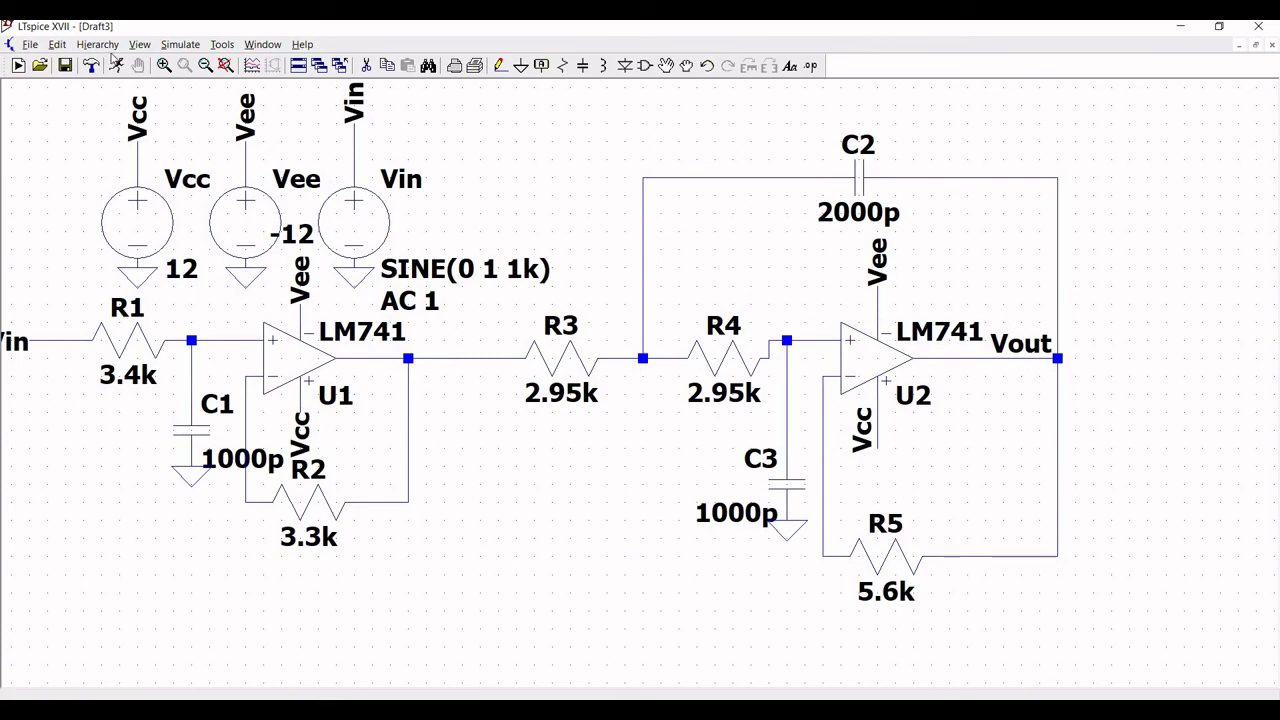
- Configure a Decade AC sweep, 100 points per decade from 1 to 50k, and place it below the circuit
click(60, 44)
click(118, 138)
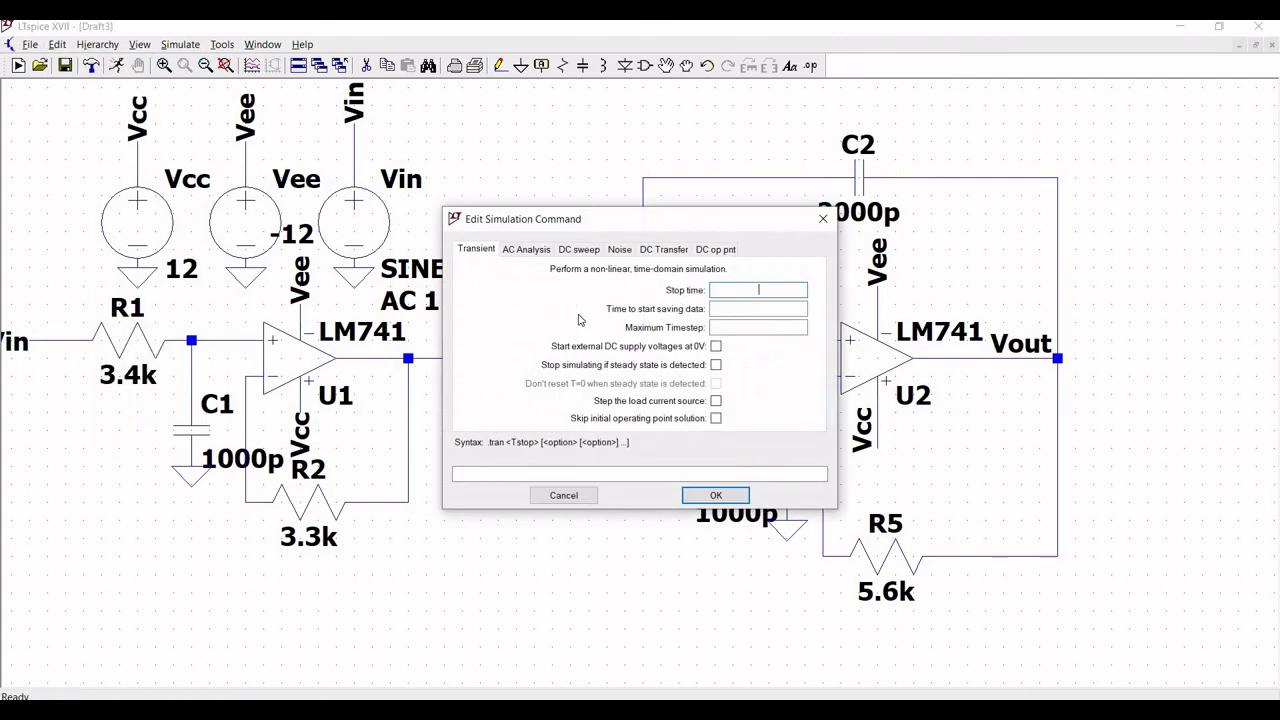
click(526, 249)
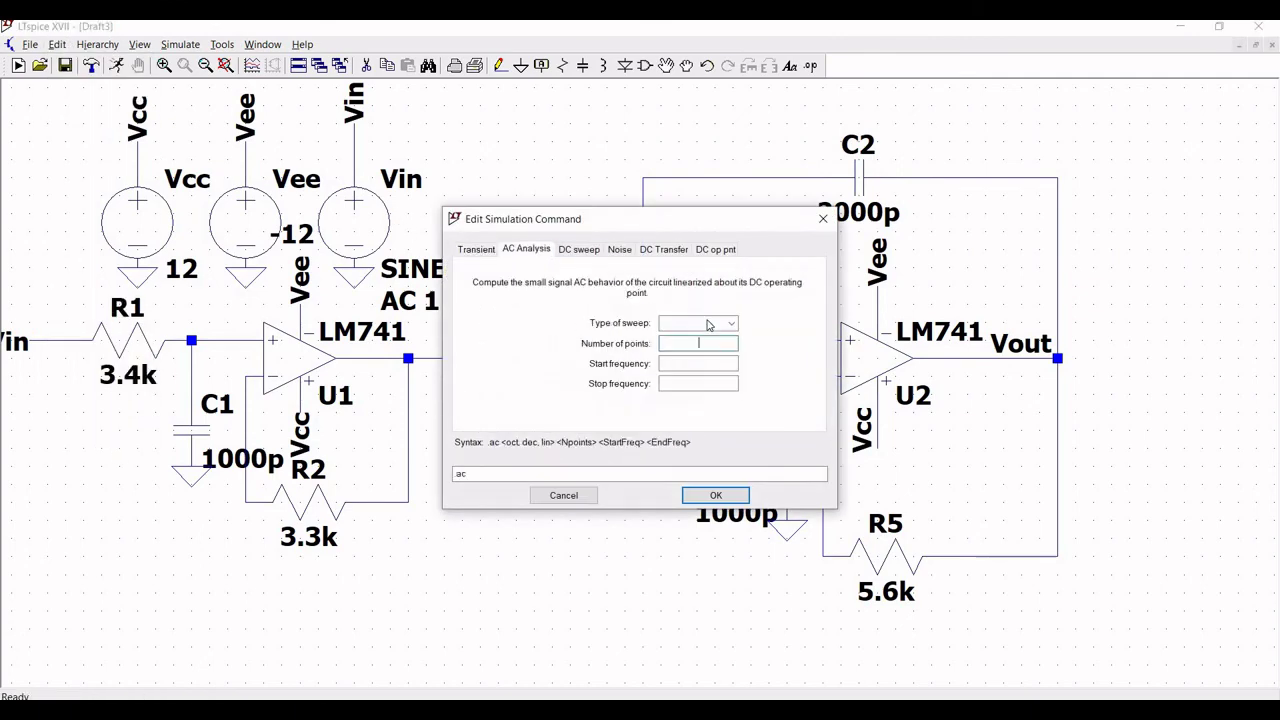
click(708, 323)
click(683, 340)
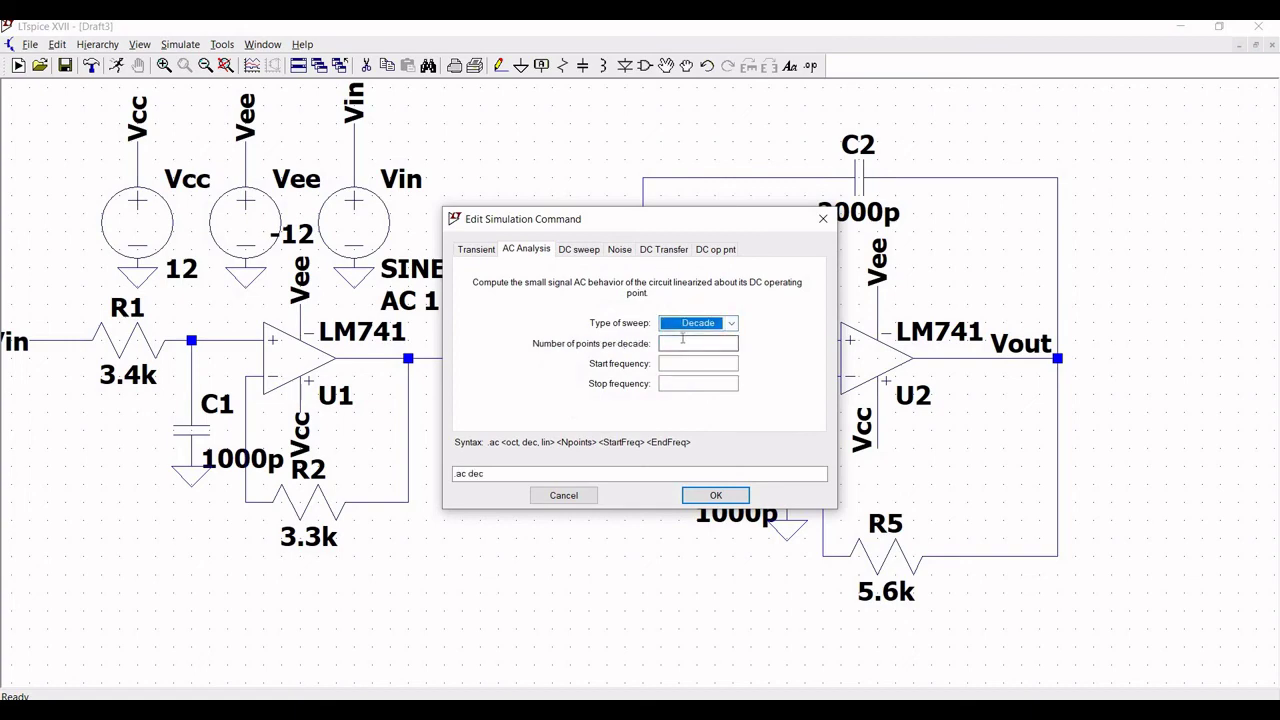
click(686, 345)
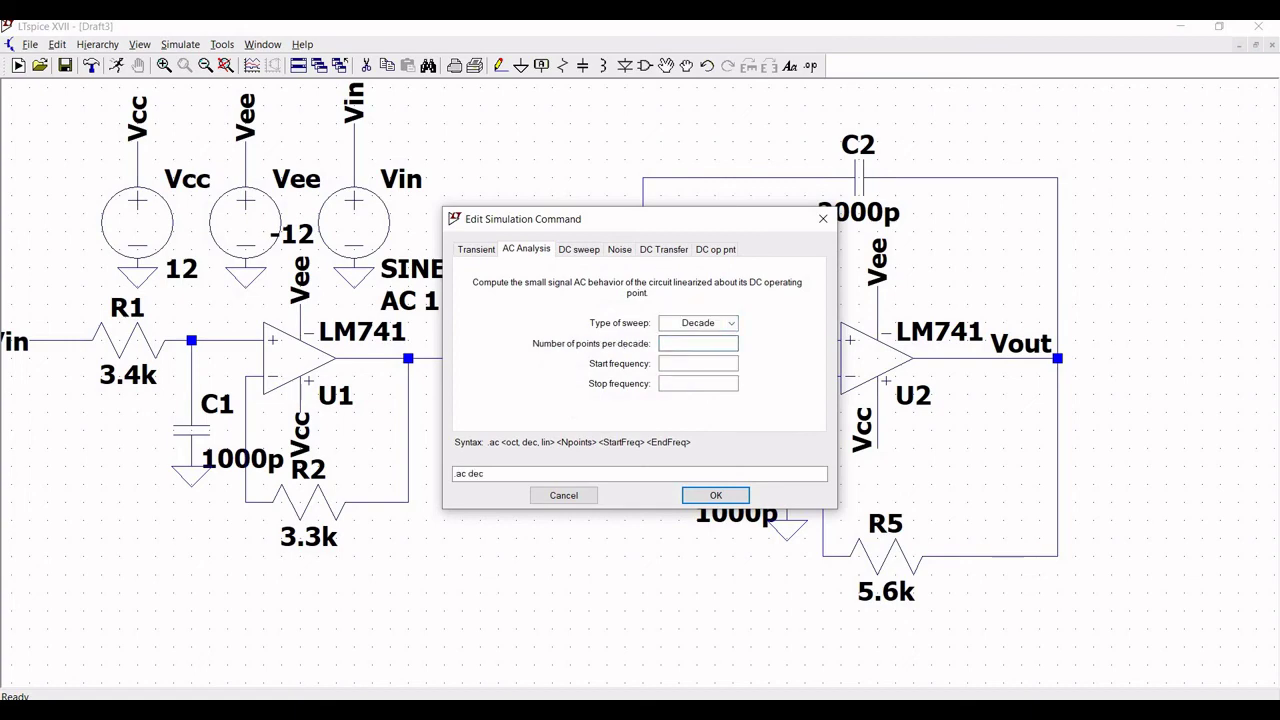
text(100)
click(714, 363)
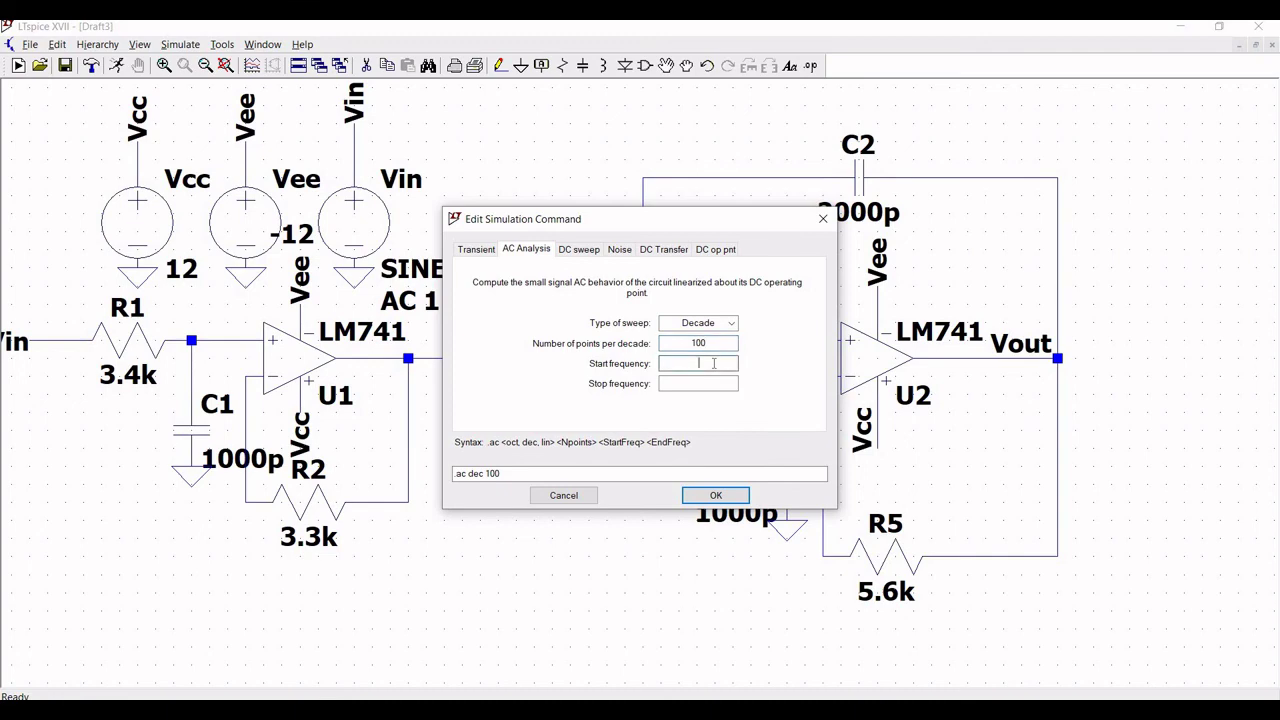
click(709, 382)
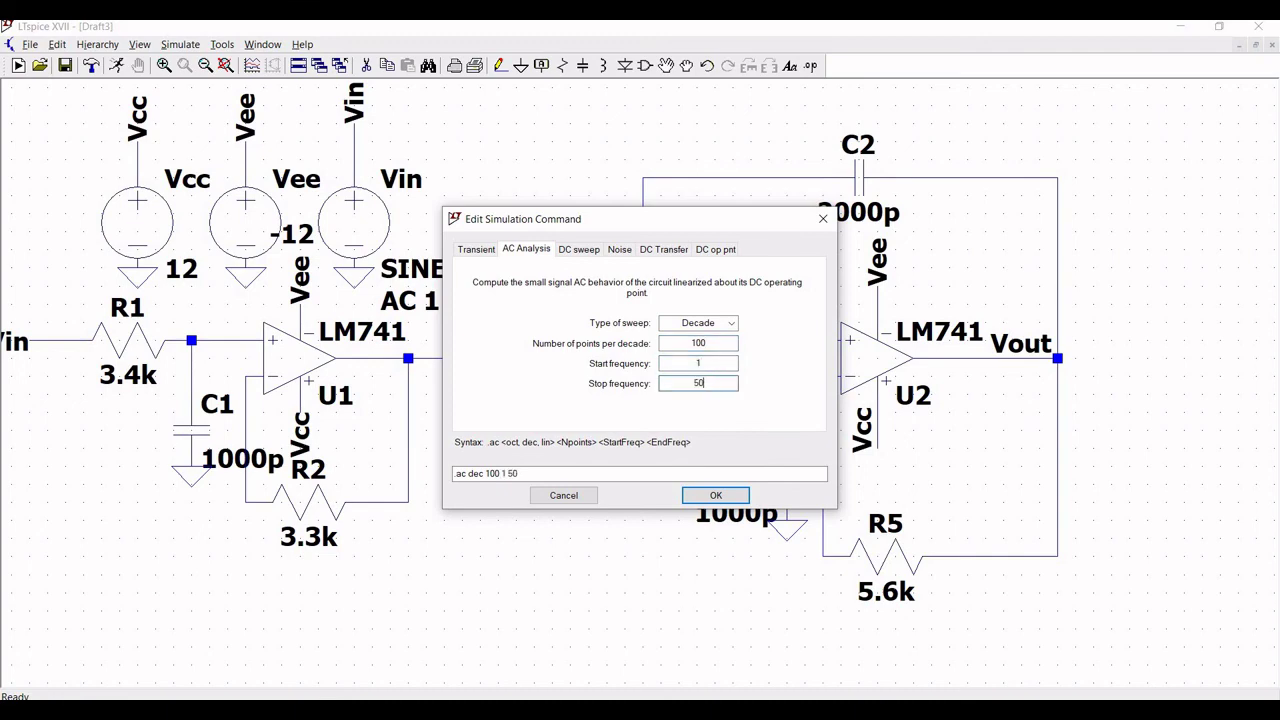
text(k)
click(716, 495)
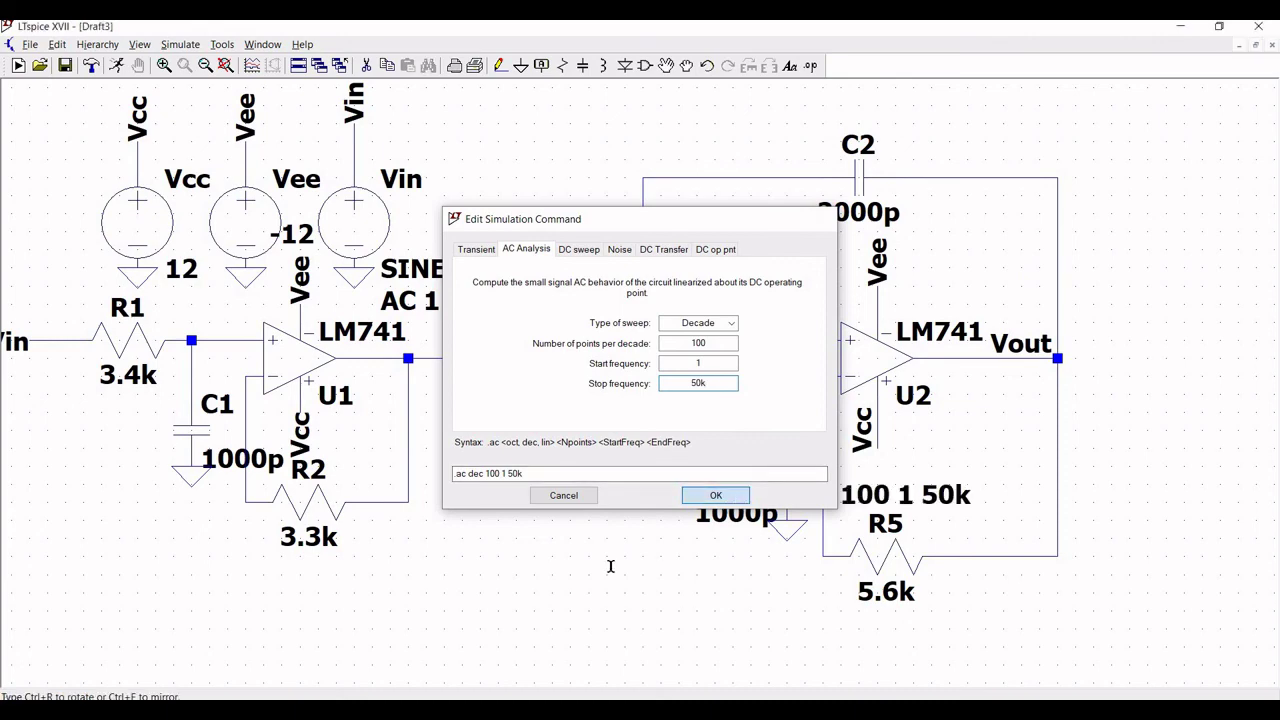
click(287, 636)
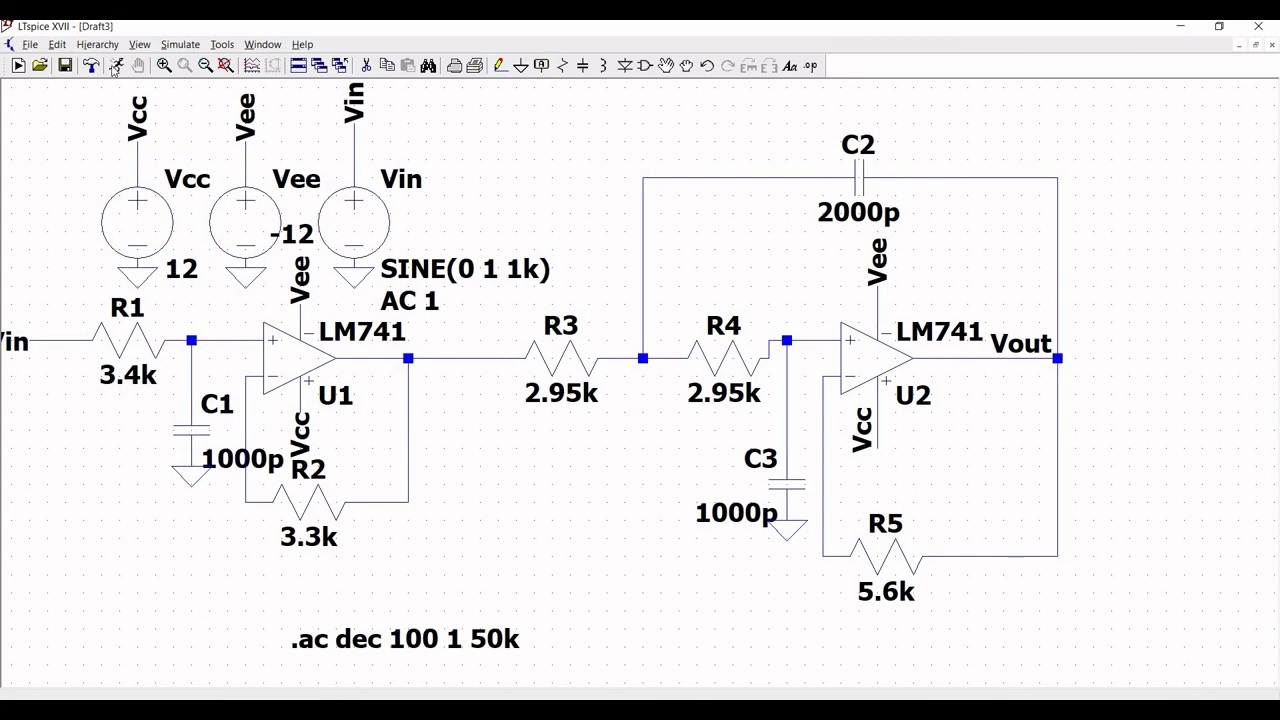
- Run the AC simulation and probe the Vout net to plot V(vout)
click(115, 66)
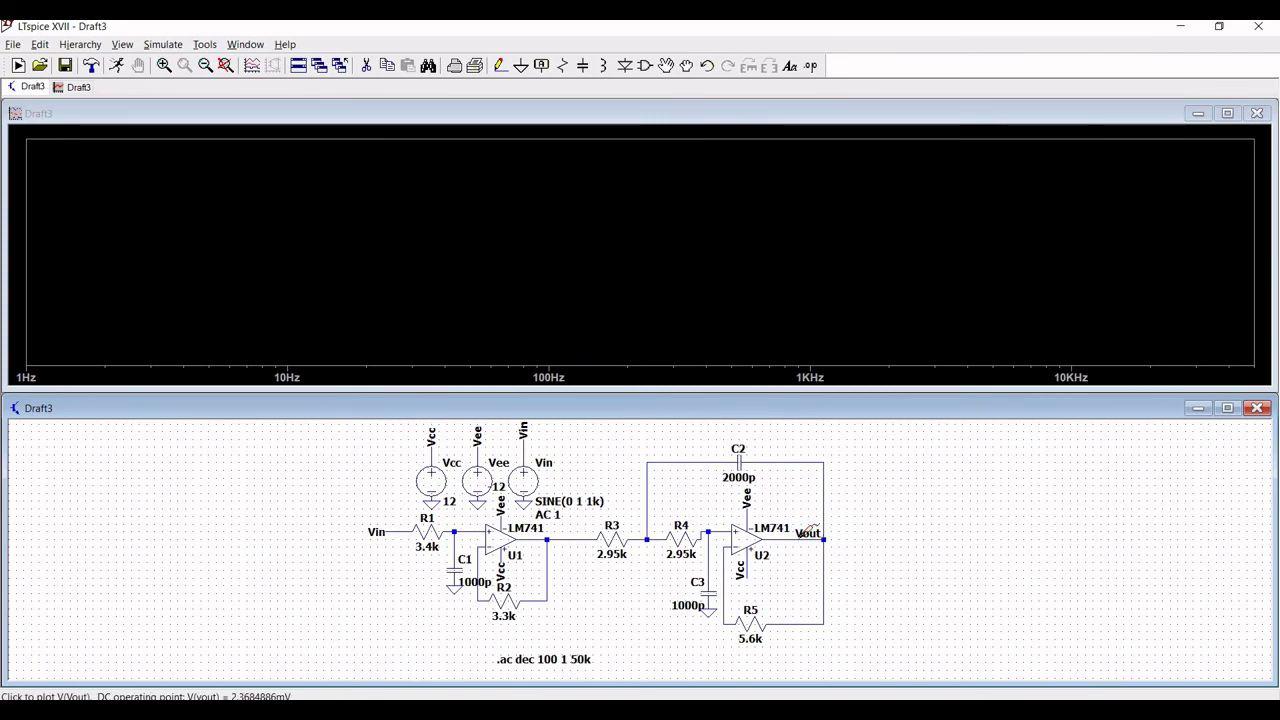
click(811, 531)
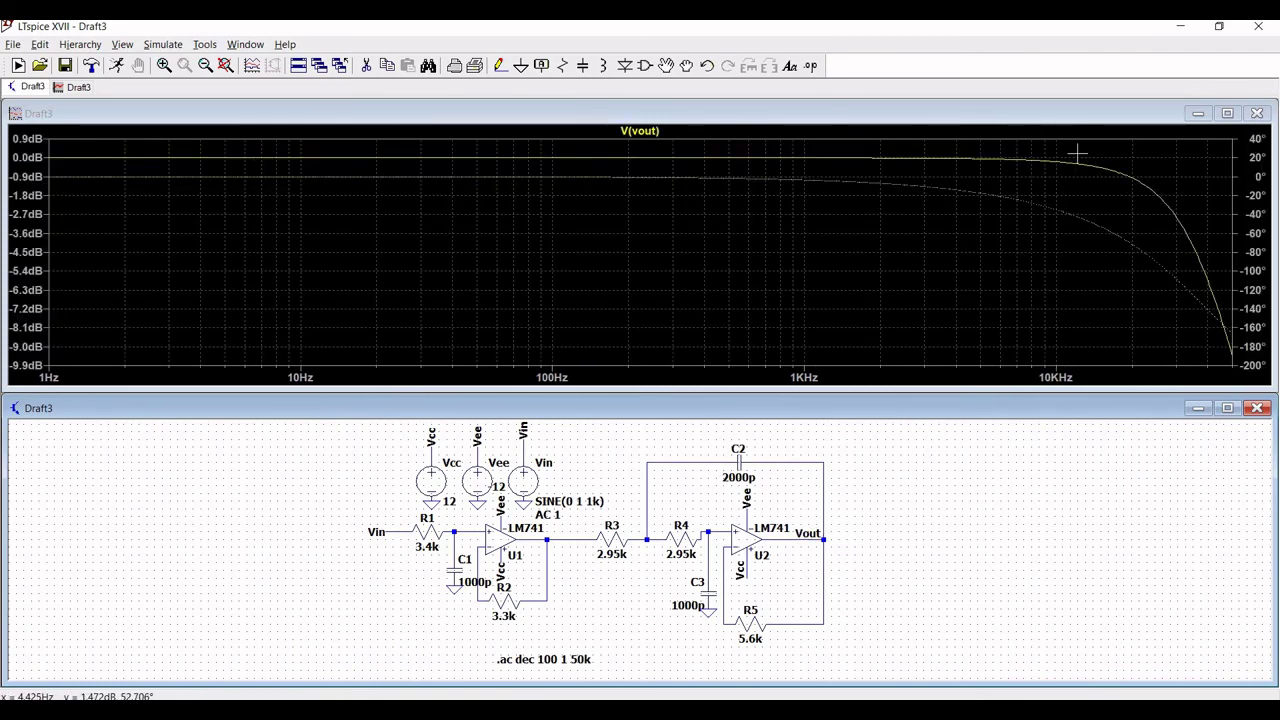